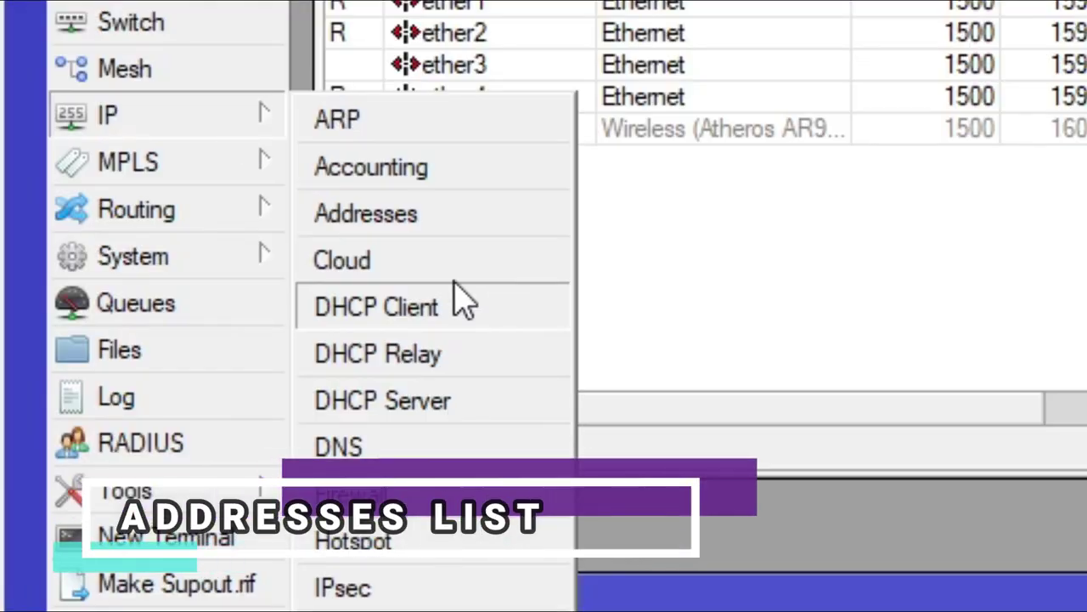
# Open the IP address list and the DHCP client list alongside the interface and route lists.
pyautogui.click(446, 222)
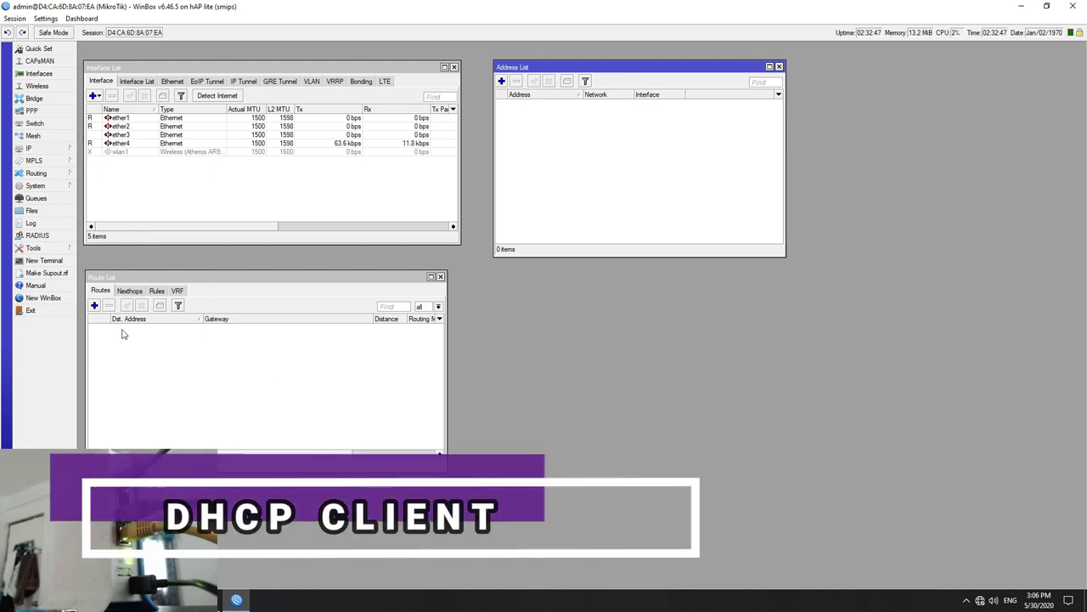
pyautogui.click(55, 149)
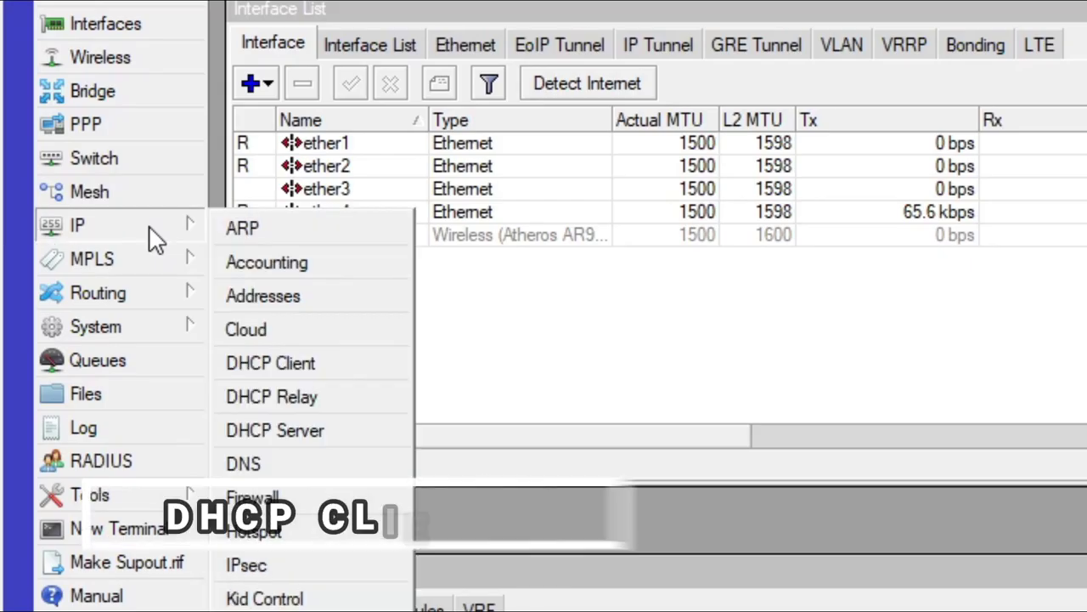
pyautogui.click(353, 366)
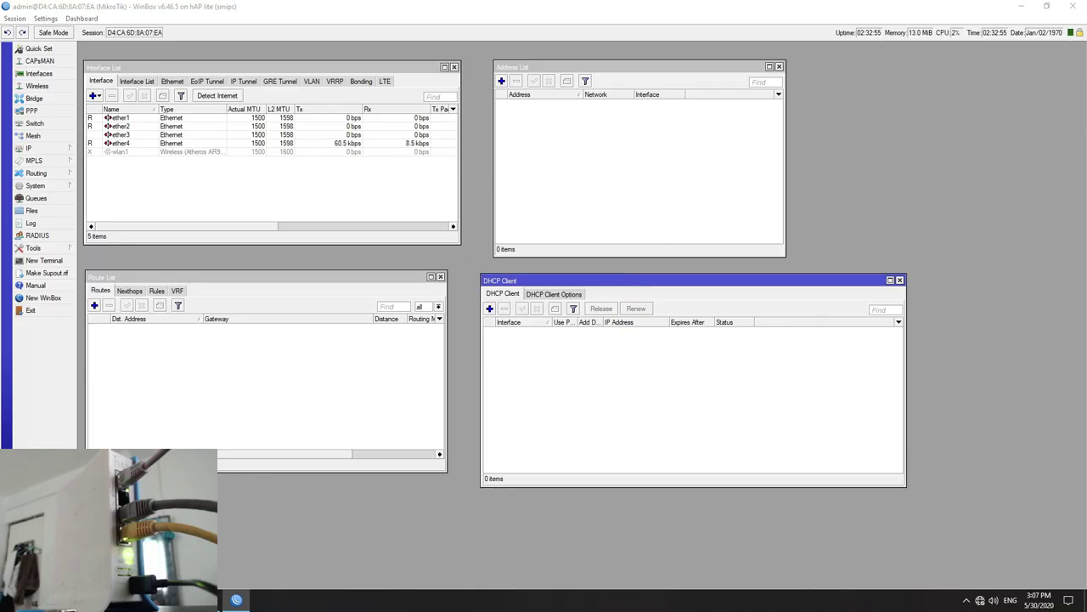
# Check the interface-renaming slide in PowerPoint, and rename the ether1 interface to ether1-wan1 in WinBox.
pyautogui.hotkey('alt', 'Tab')
pyautogui.press('pagedown')
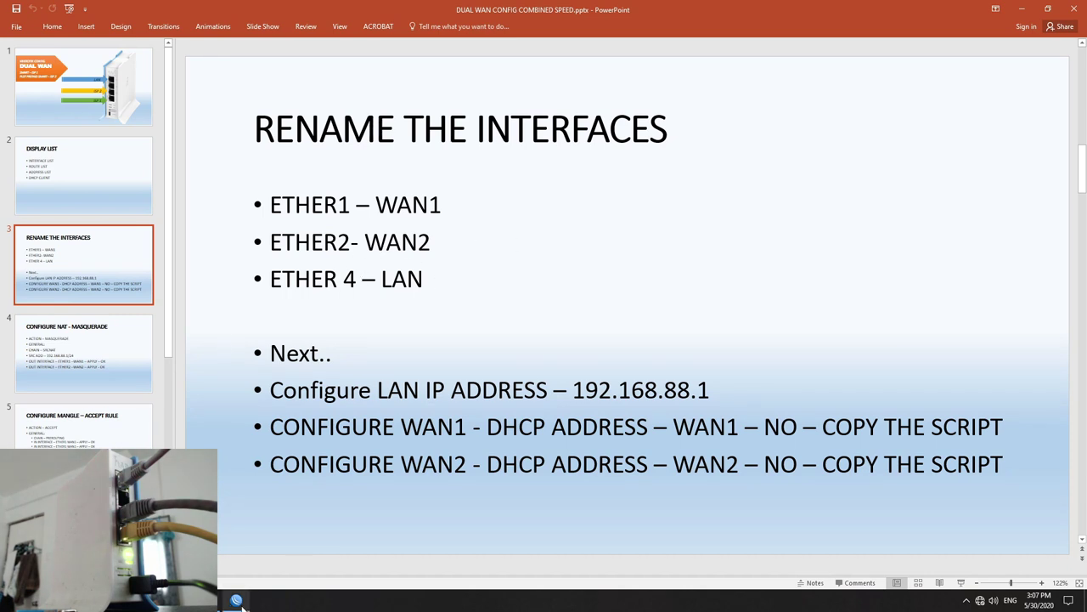
pyautogui.moveTo(238, 601)
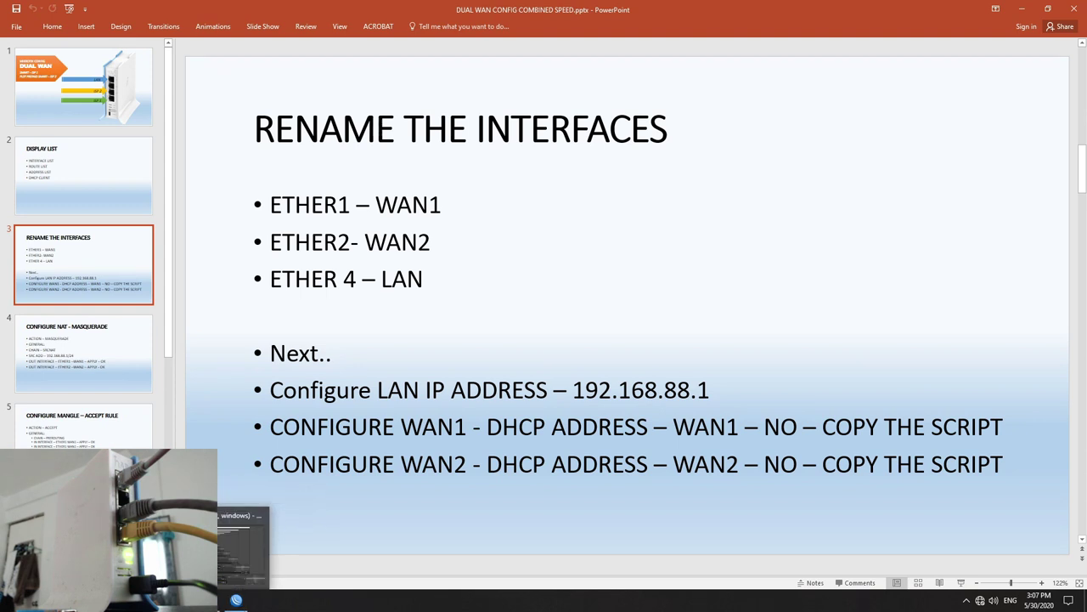
pyautogui.click(240, 598)
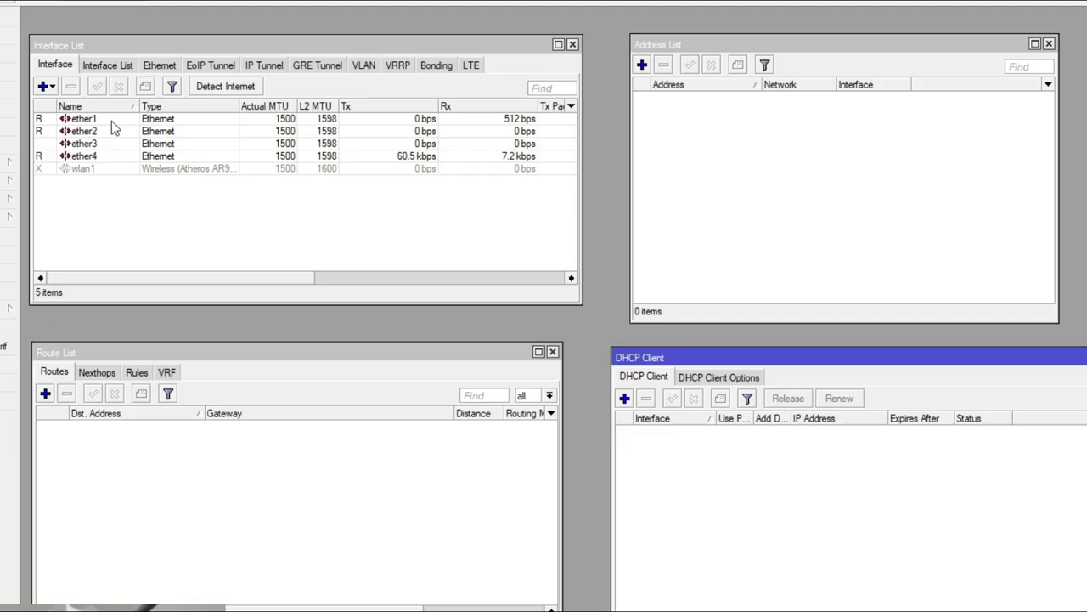
pyautogui.doubleClick(139, 118)
pyautogui.click(751, 270)
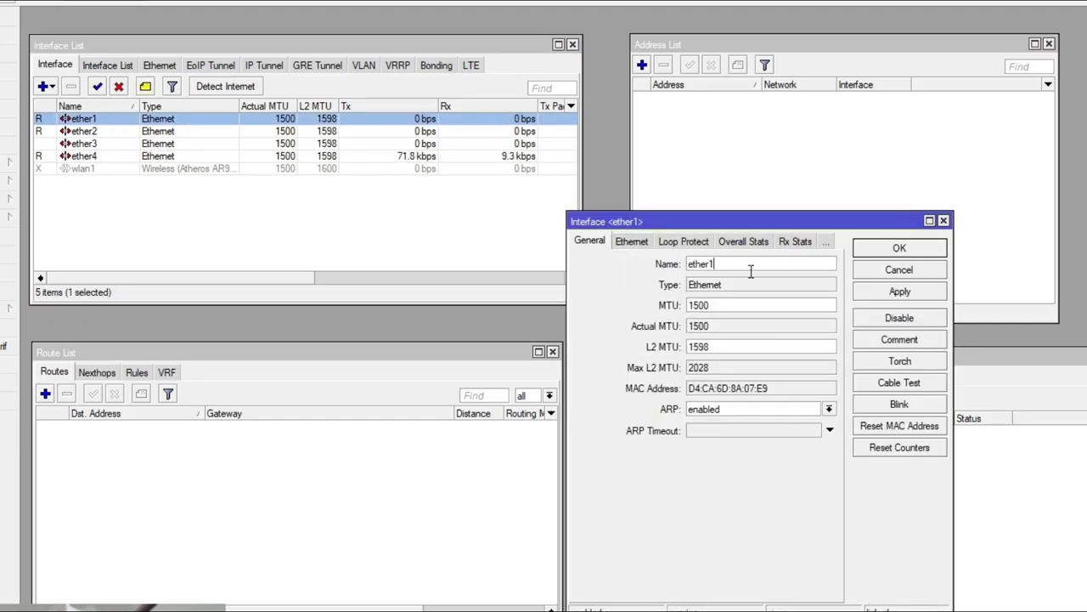
pyautogui.write('-wan1')
pyautogui.click(901, 292)
pyautogui.click(909, 250)
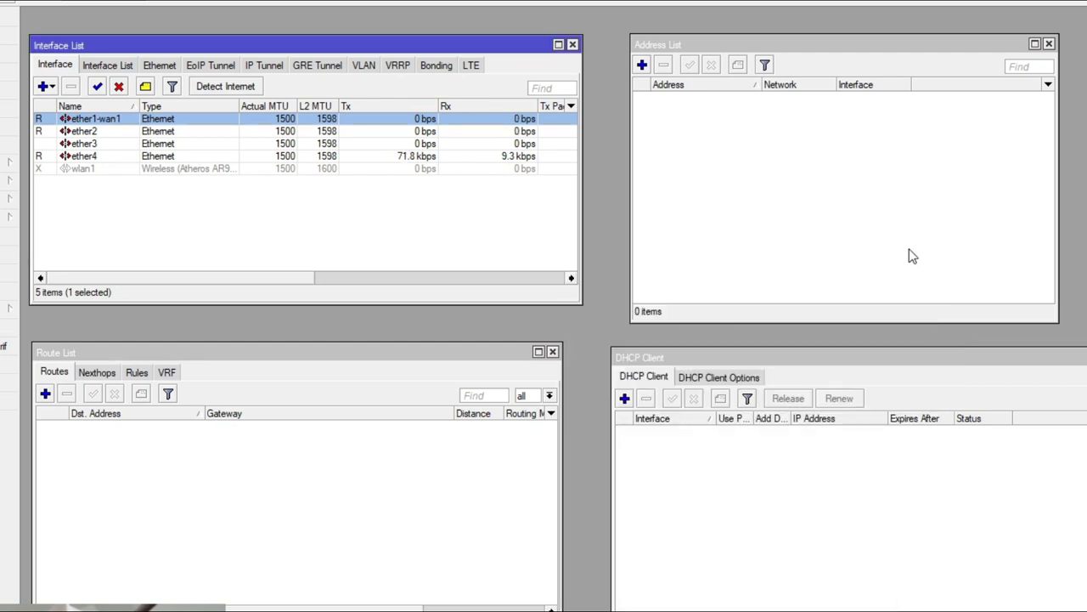
# Rename the ether2 interface to ether2-wan2 and apply the change.
pyautogui.doubleClick(98, 133)
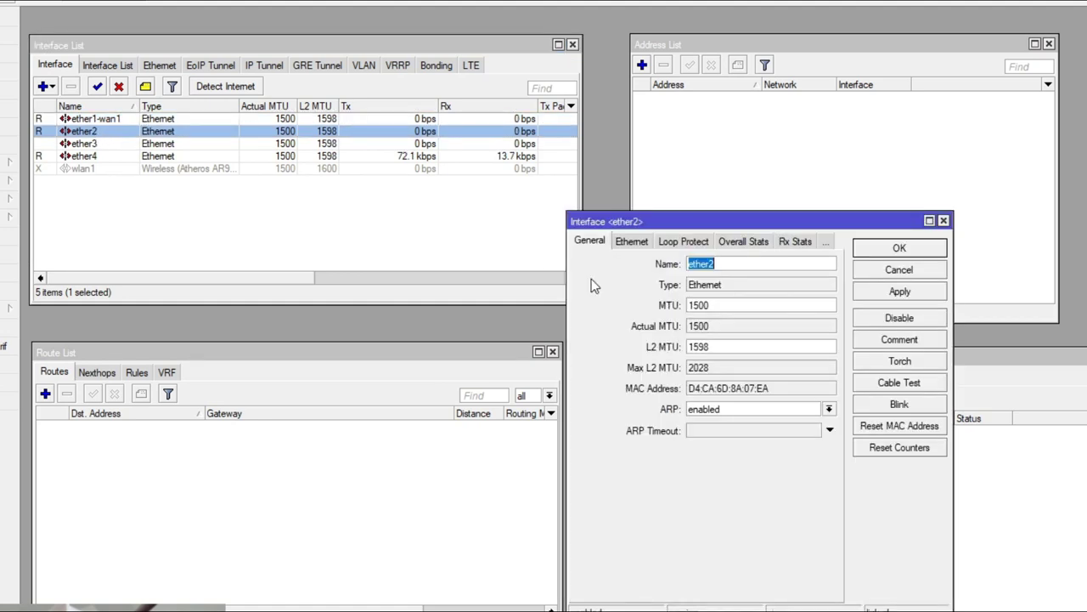
pyautogui.click(760, 266)
pyautogui.write('-wan2')
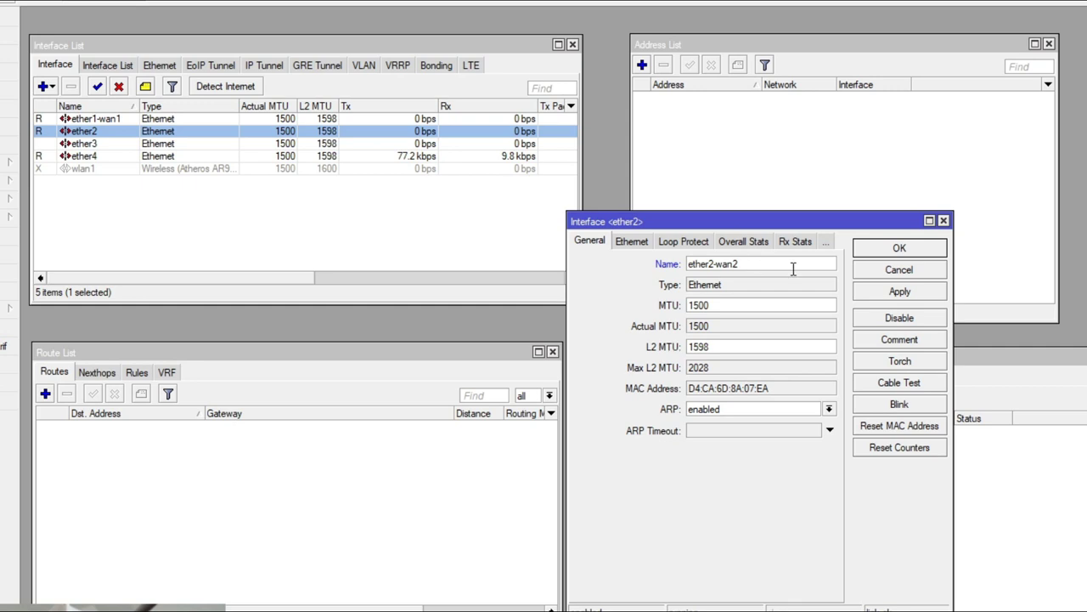
pyautogui.click(924, 294)
pyautogui.click(922, 250)
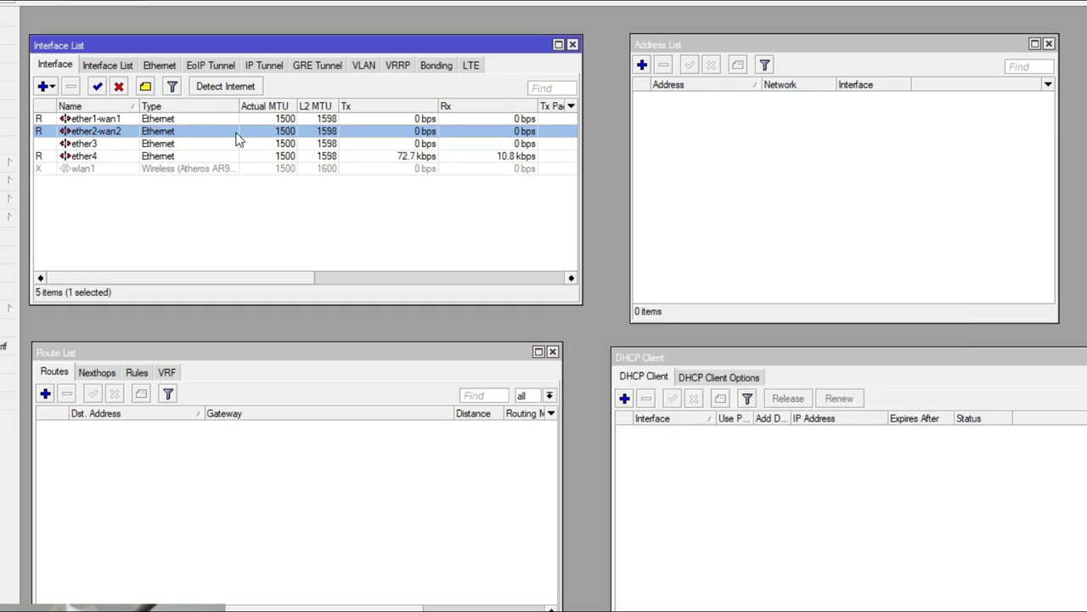
# Rename the ether4 interface to ether4-lan and apply the change.
pyautogui.doubleClick(116, 155)
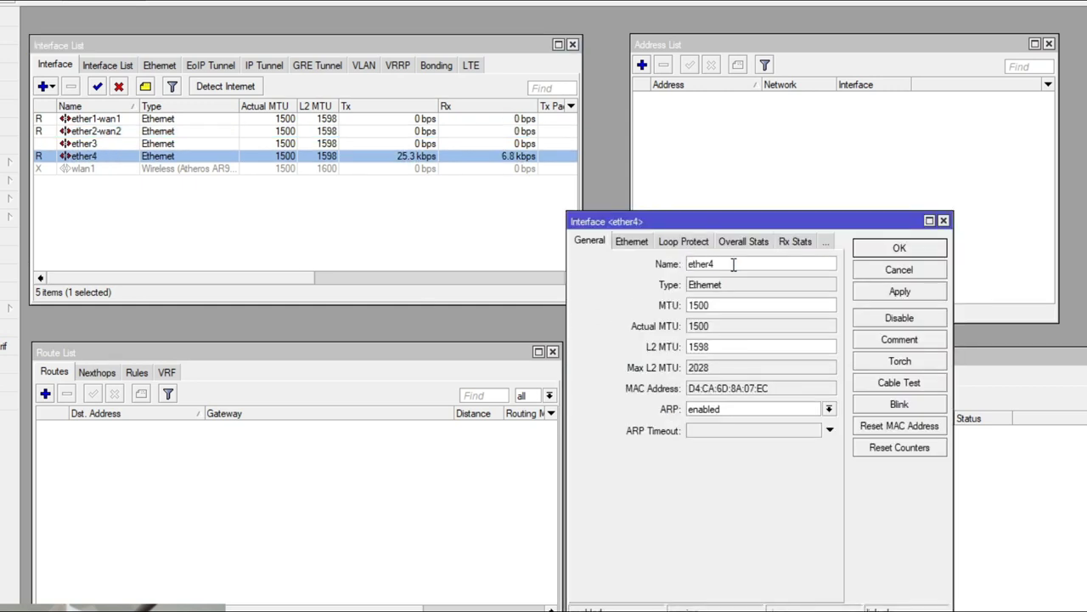
pyautogui.write('-lan')
pyautogui.click(900, 292)
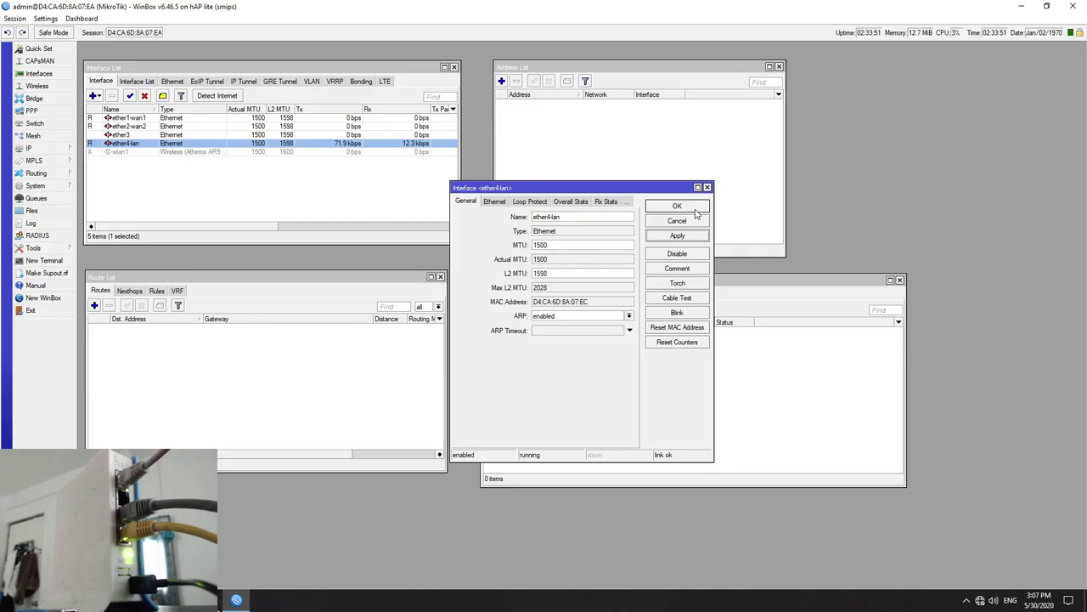
pyautogui.click(901, 248)
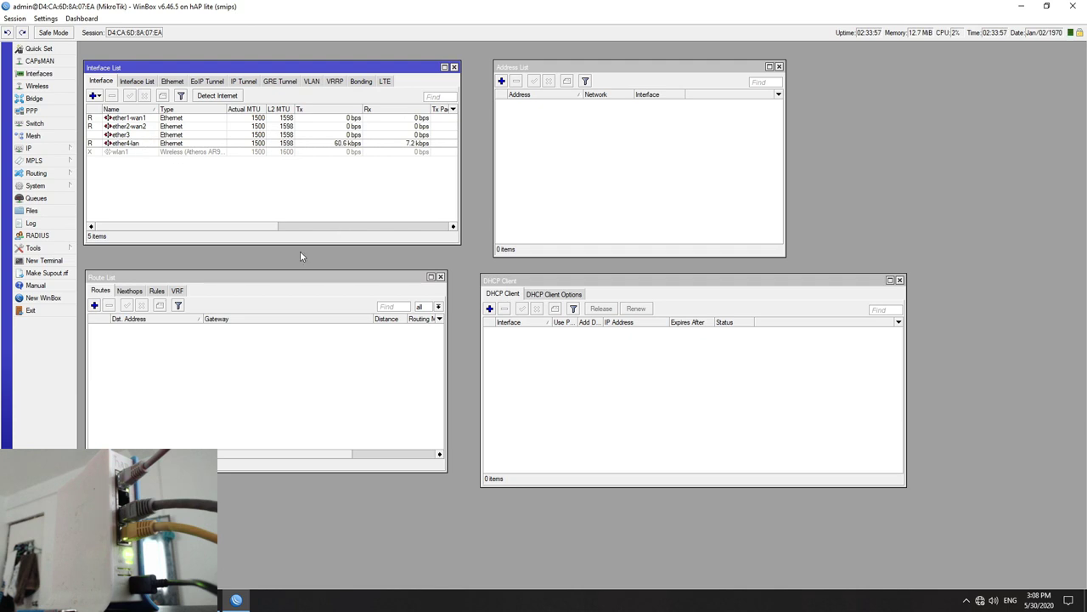
# Check the LAN IP on the PowerPoint slide, and add the address 192.168.88.1/24 on interface ether4-lan in WinBox.
pyautogui.hotkey('alt', 'Tab')
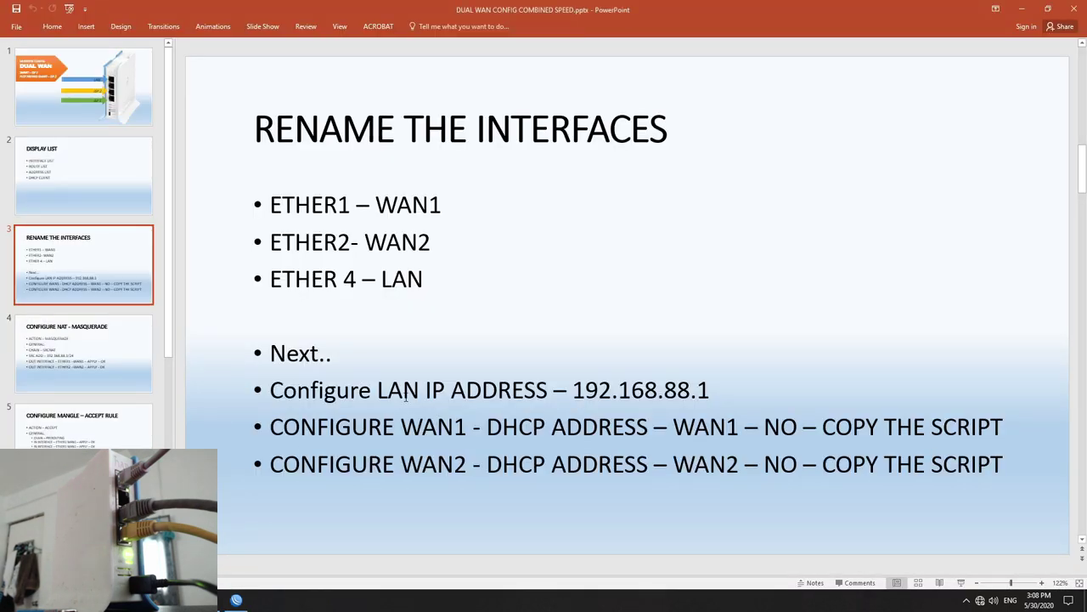
pyautogui.moveTo(574, 390); pyautogui.dragTo(721, 392)
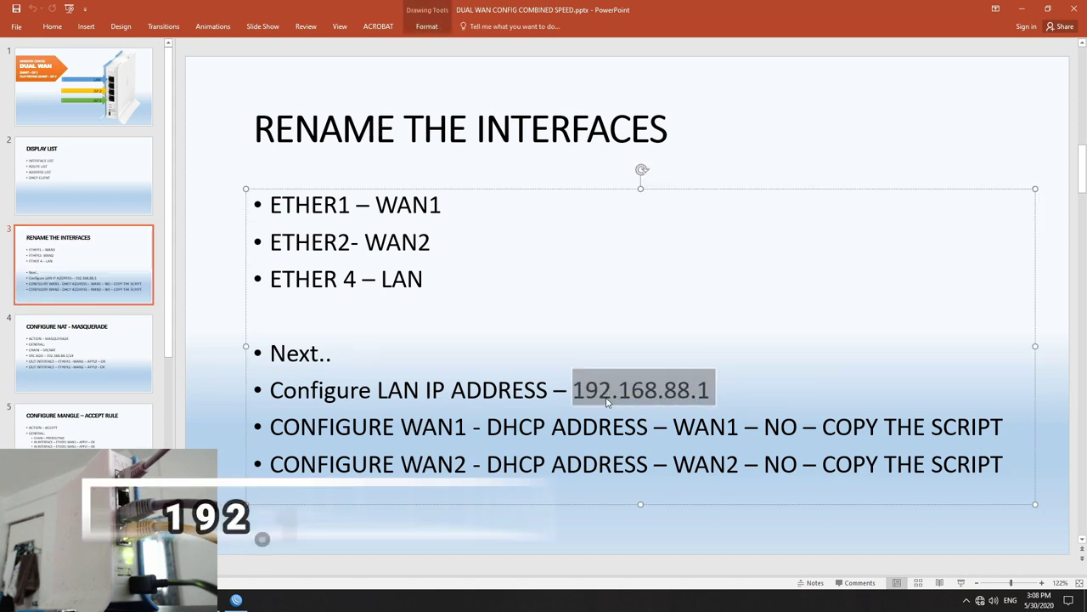
pyautogui.press('Right')
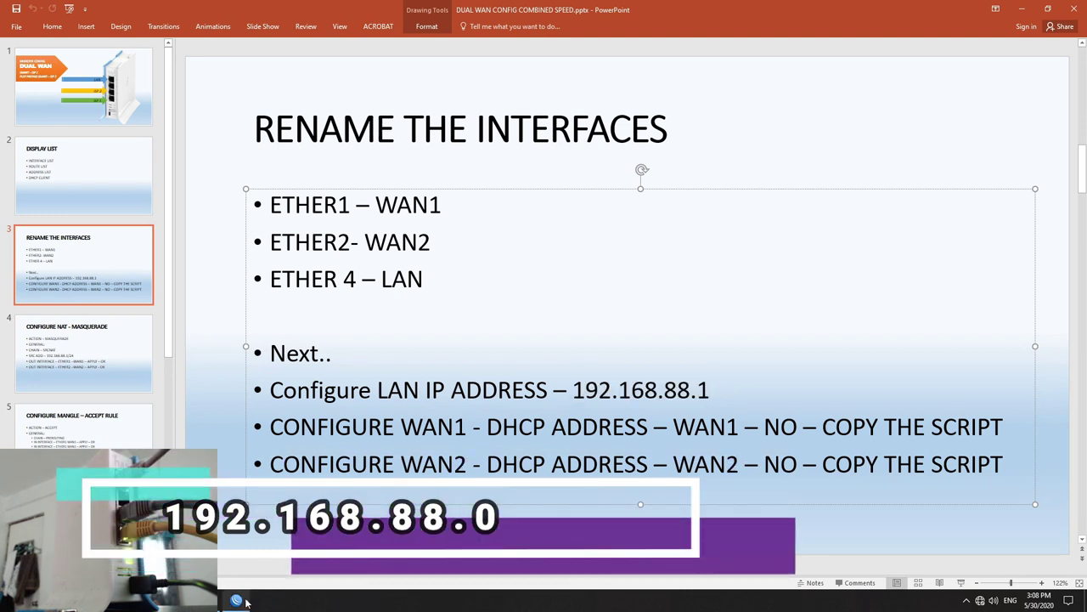
pyautogui.hotkey('alt', 'Tab')
pyautogui.click(527, 136)
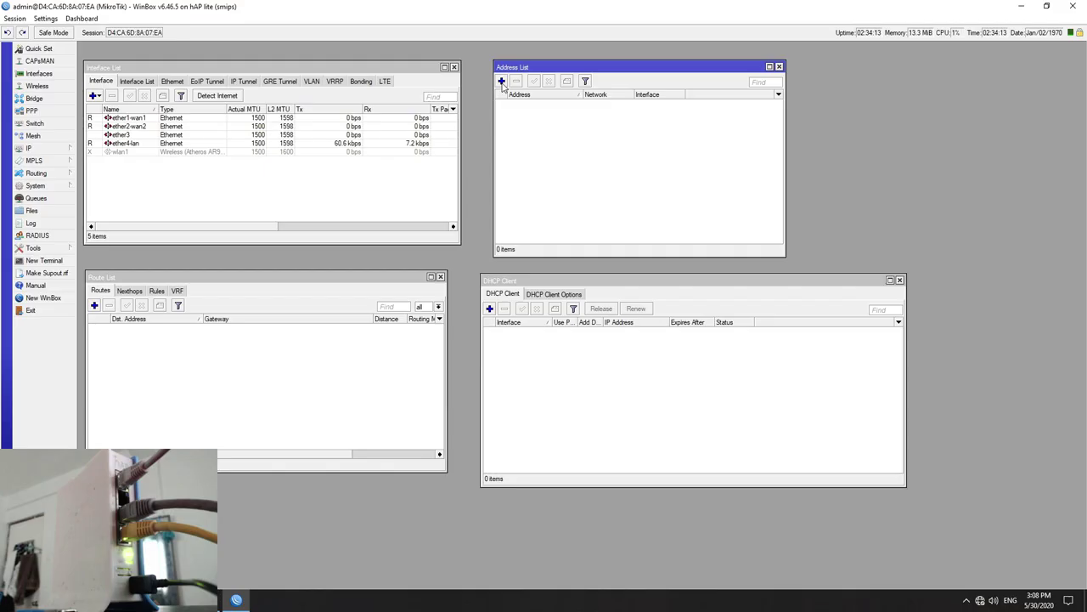
pyautogui.click(184, 126)
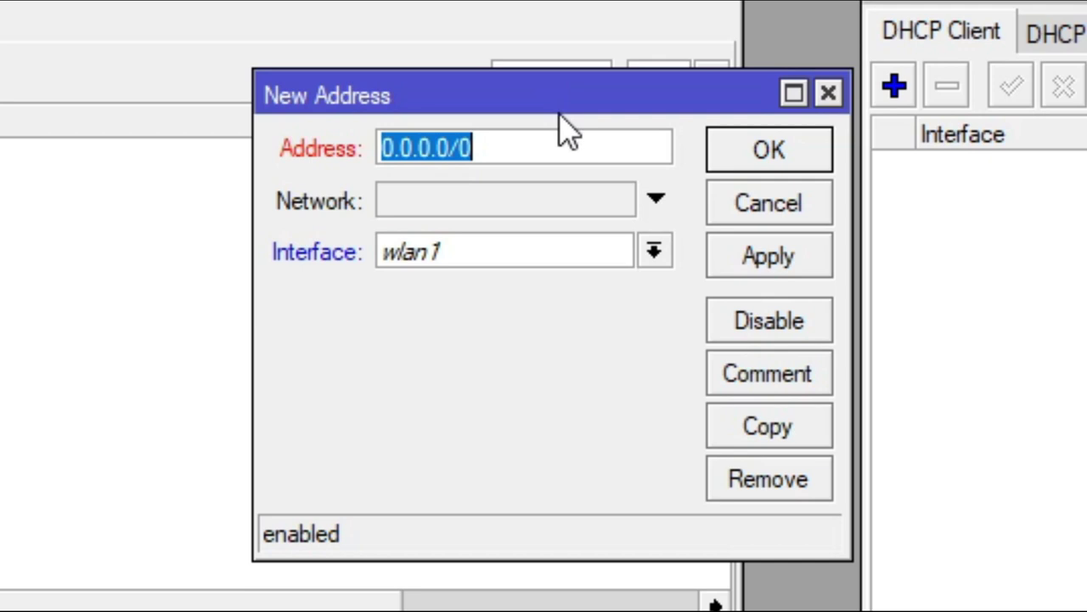
pyautogui.write('192.168.88.1')
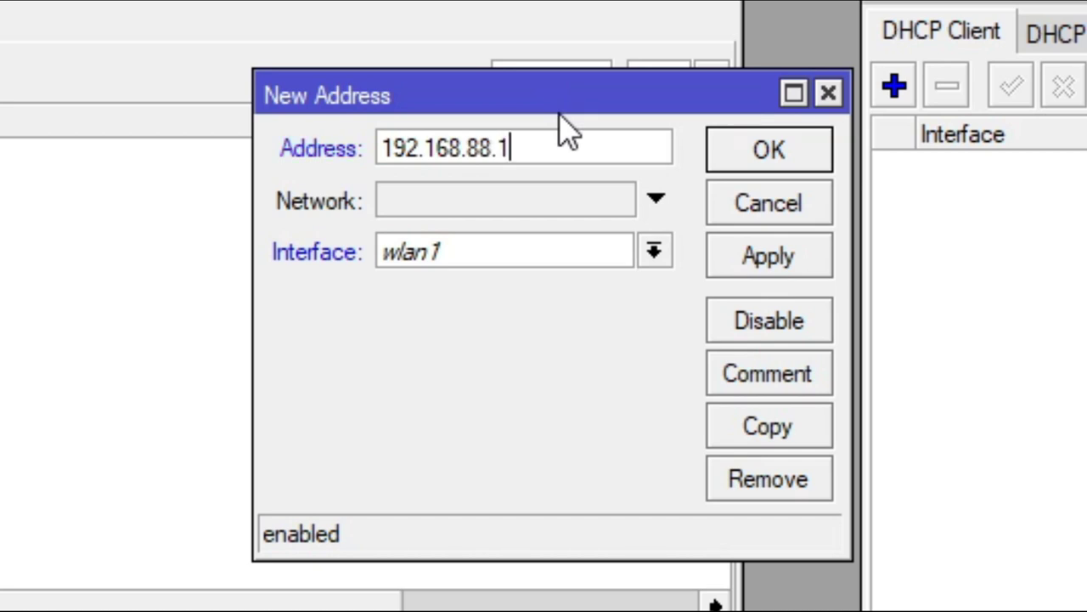
pyautogui.write('/24')
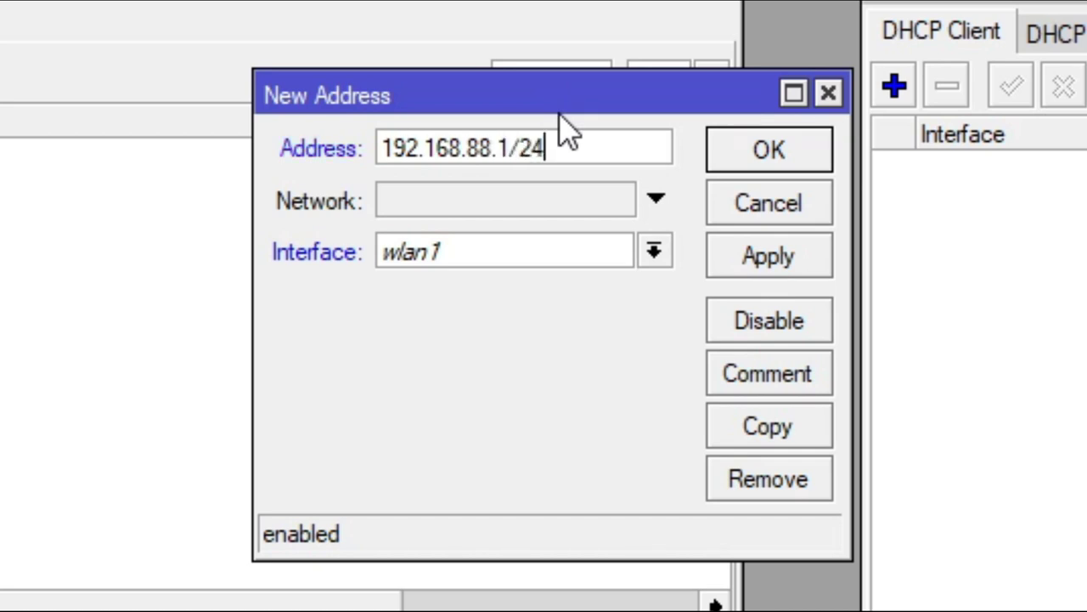
pyautogui.click(651, 253)
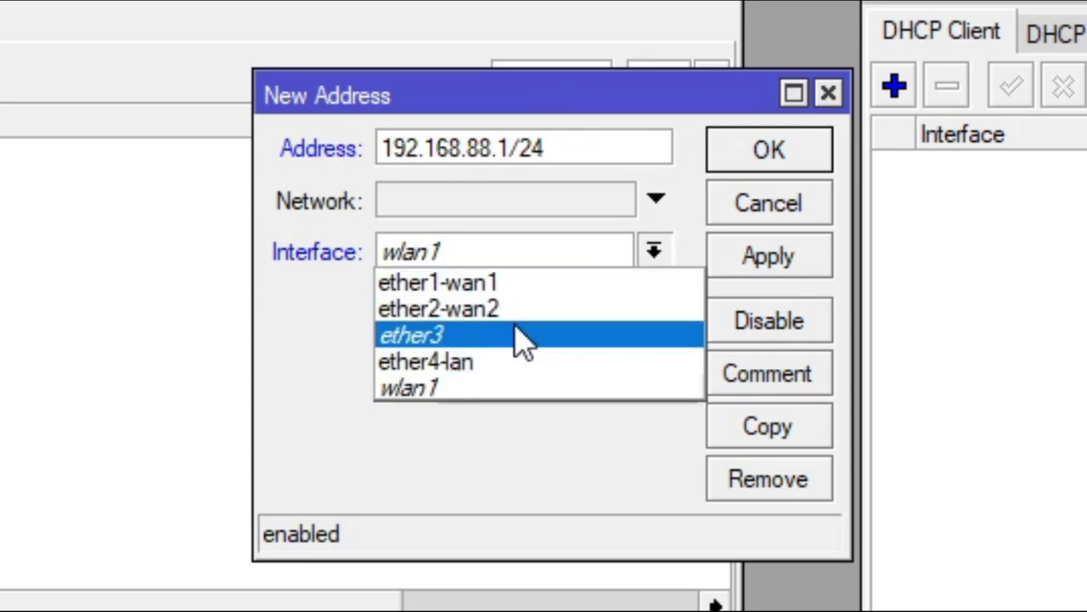
pyautogui.click(482, 367)
pyautogui.click(801, 280)
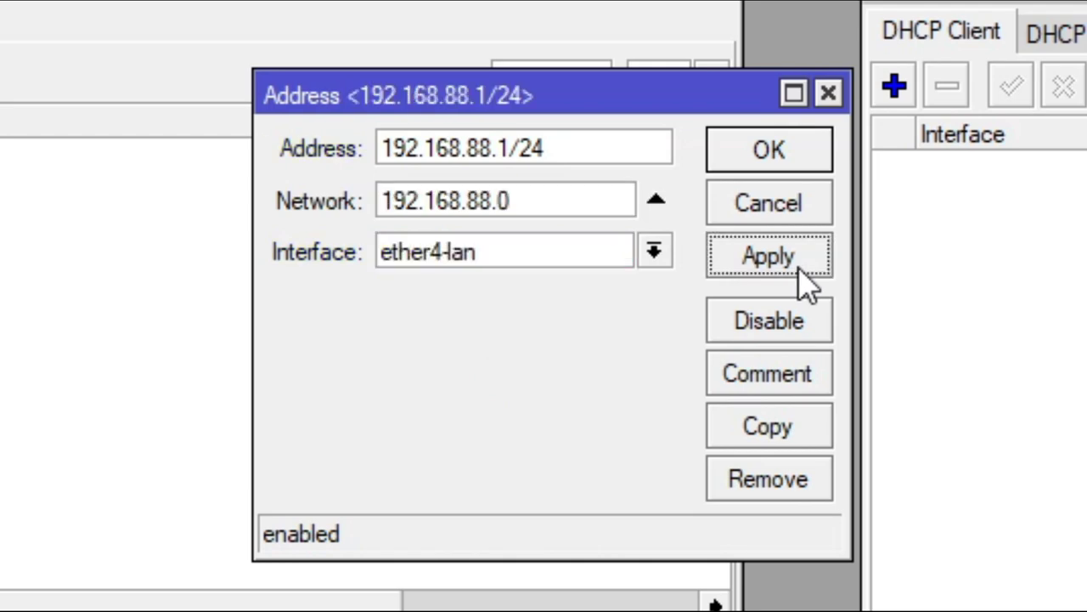
pyautogui.click(805, 152)
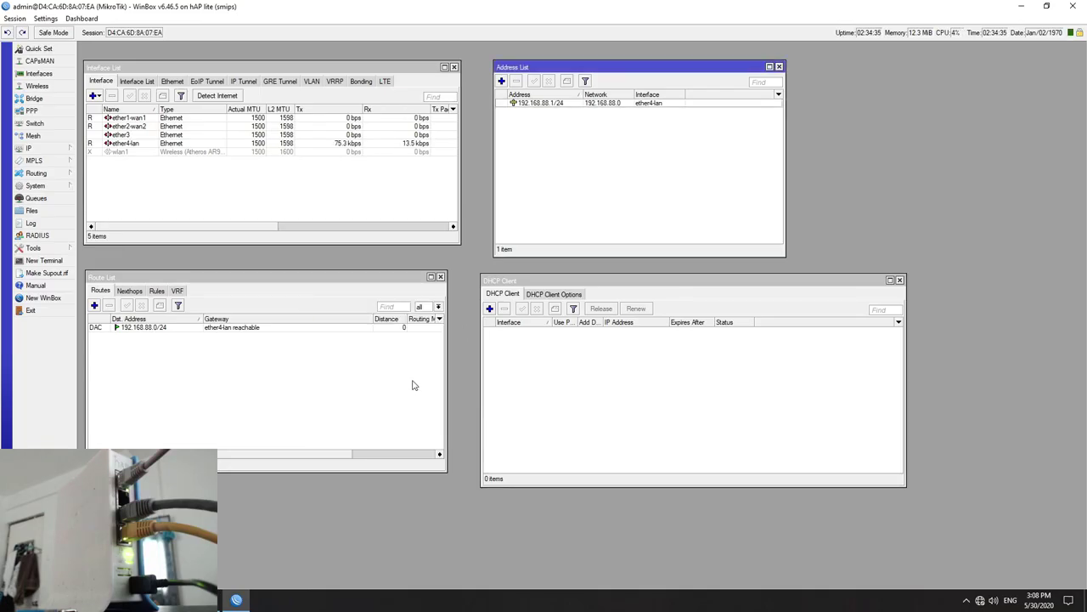
pyautogui.click(242, 332)
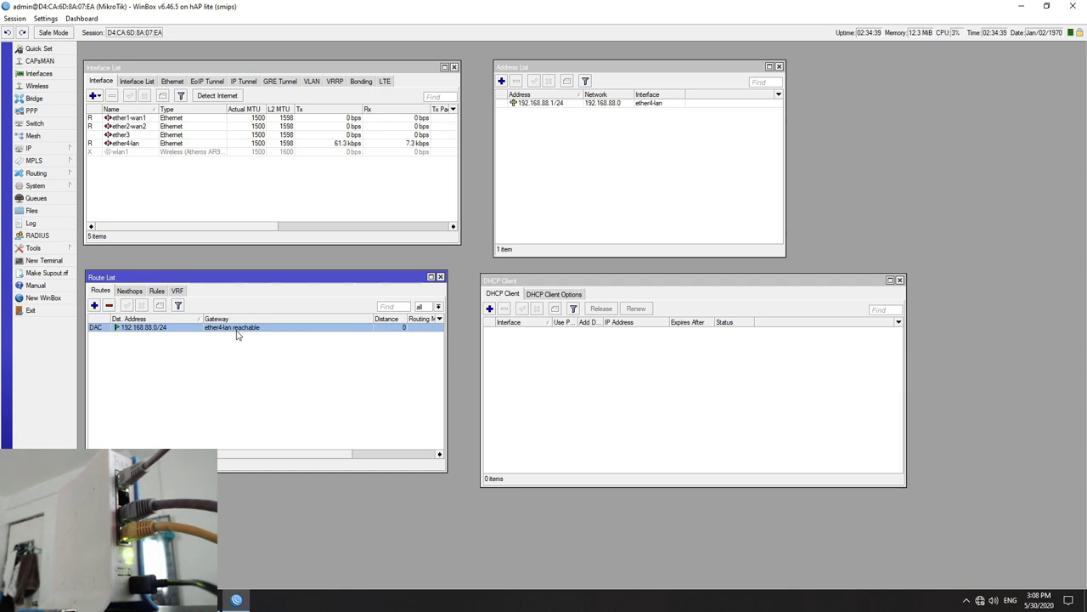
pyautogui.click(581, 91)
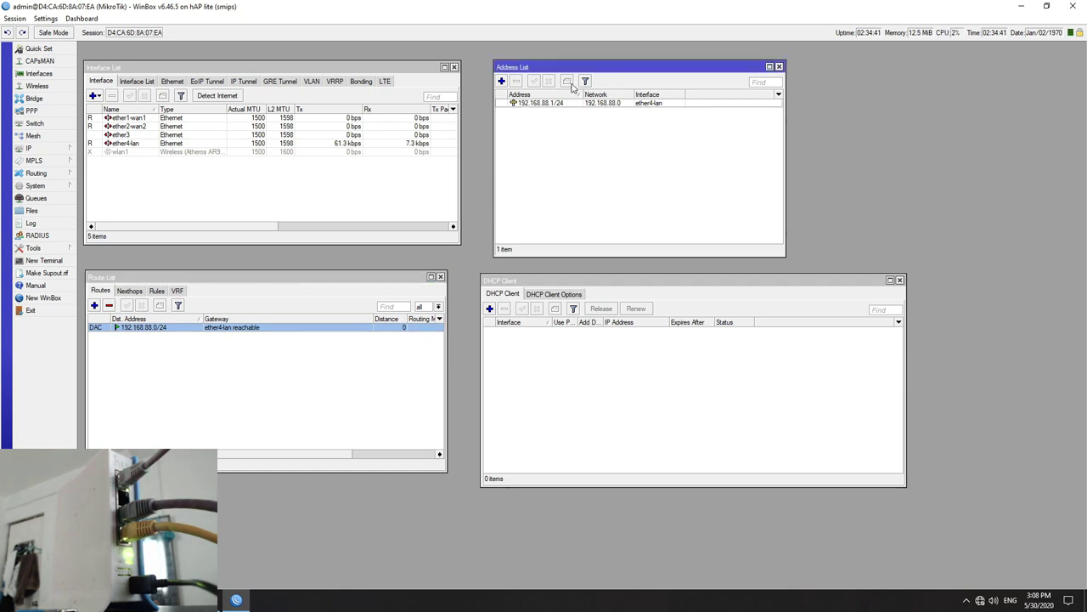
# Check the WAN1 settings on the PowerPoint slide, and start a DHCP client in WinBox on ether1-wan1 with Add Default Route set to no.
pyautogui.hotkey('alt', 'Tab')
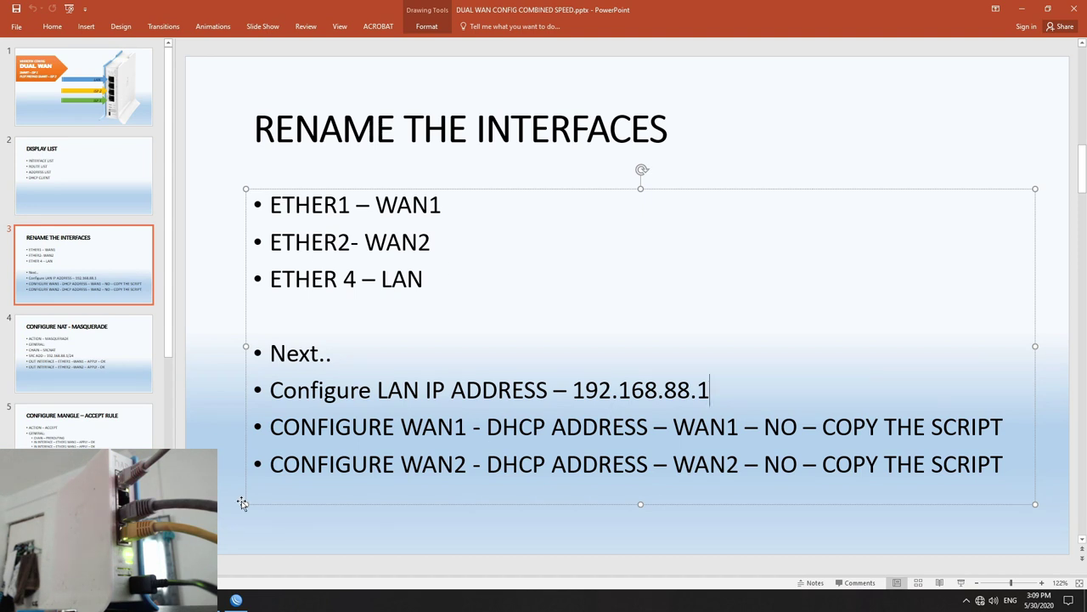
pyautogui.click(237, 600)
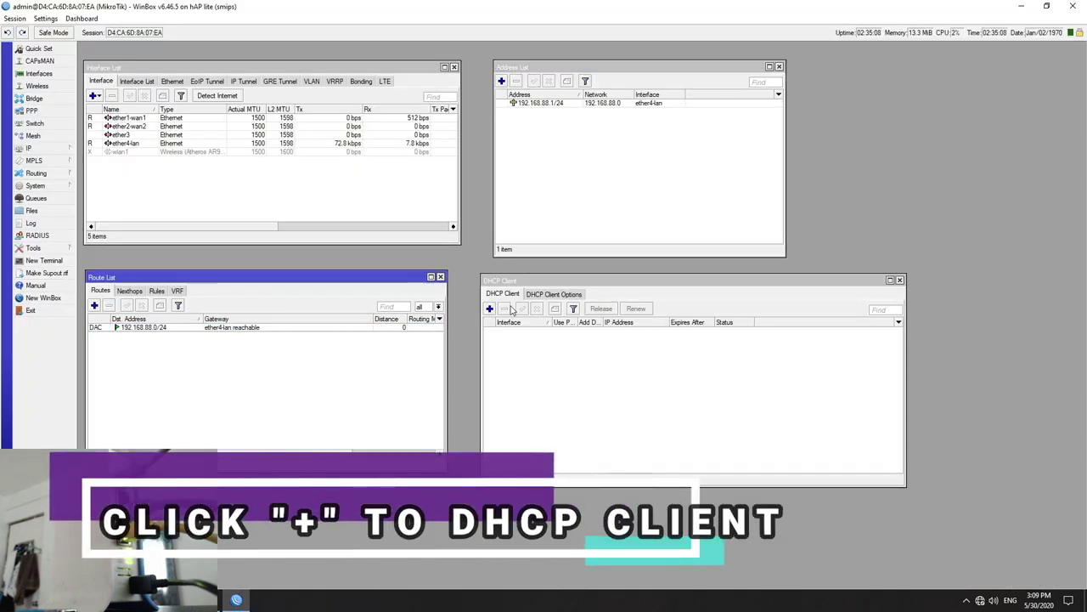
pyautogui.moveTo(535, 284); pyautogui.dragTo(532, 282)
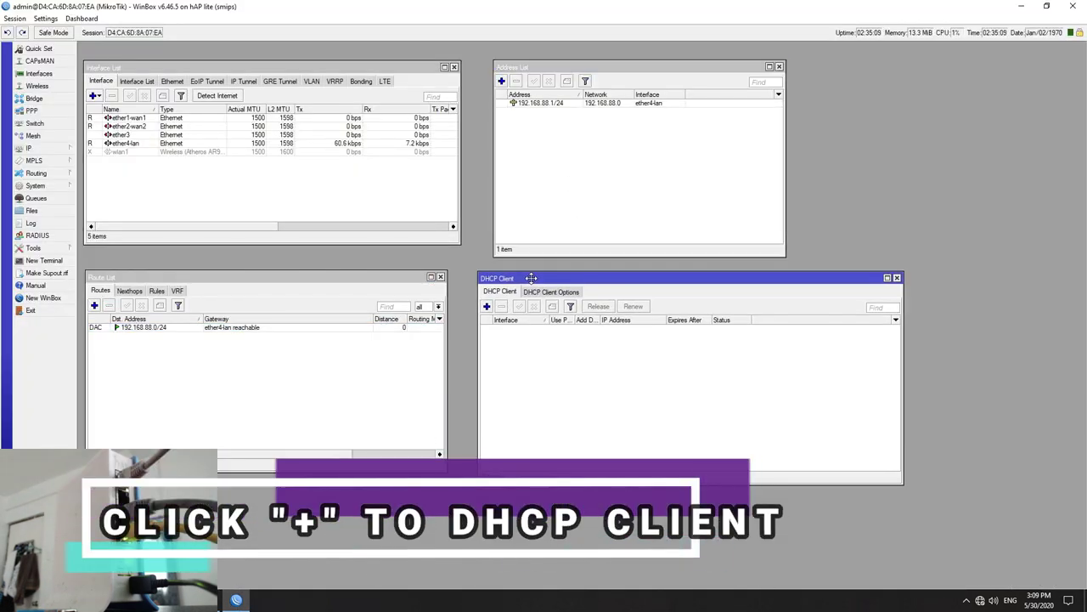
pyautogui.click(487, 307)
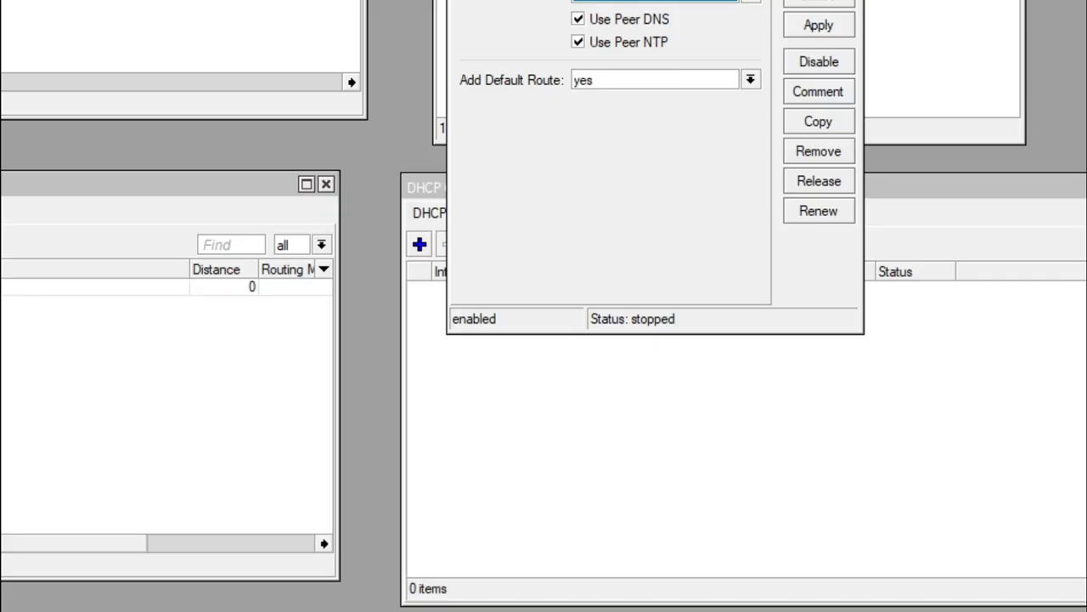
pyautogui.moveTo(629, 0); pyautogui.dragTo(564, 180)
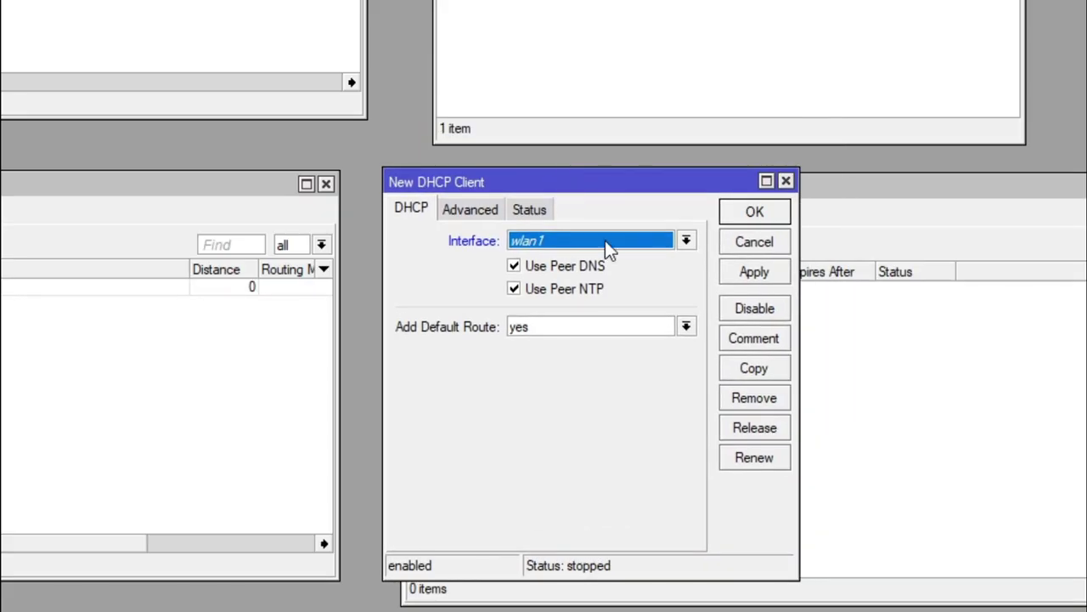
pyautogui.click(685, 243)
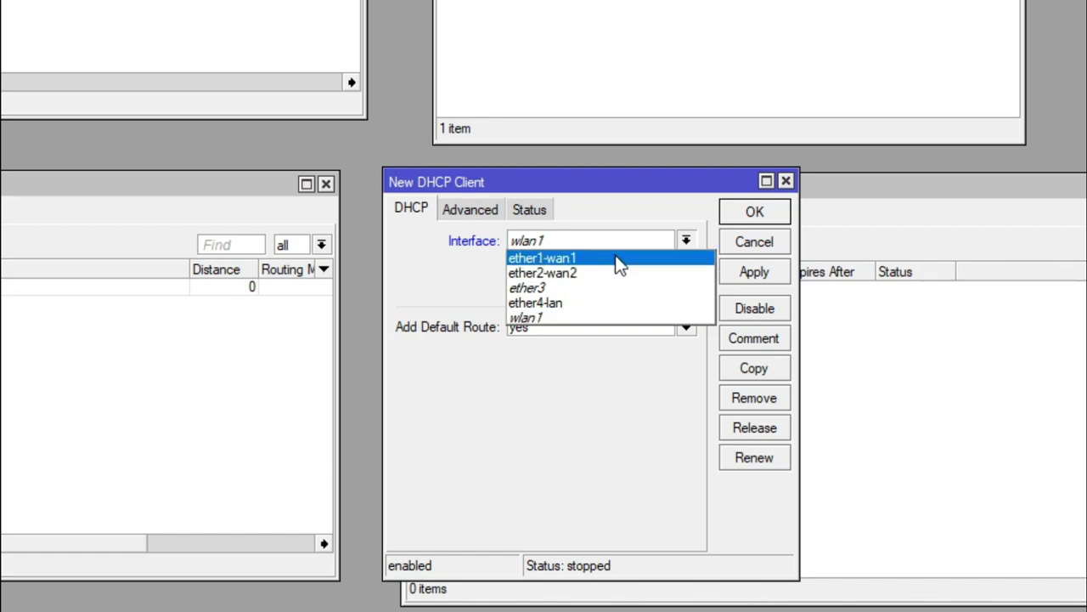
pyautogui.press('Escape')
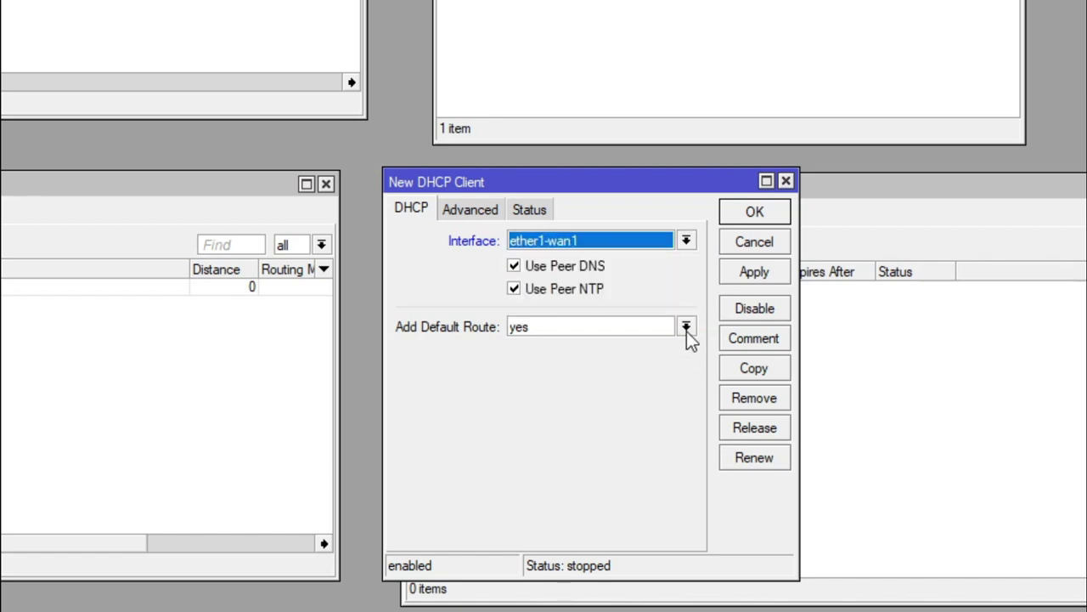
pyautogui.click(685, 327)
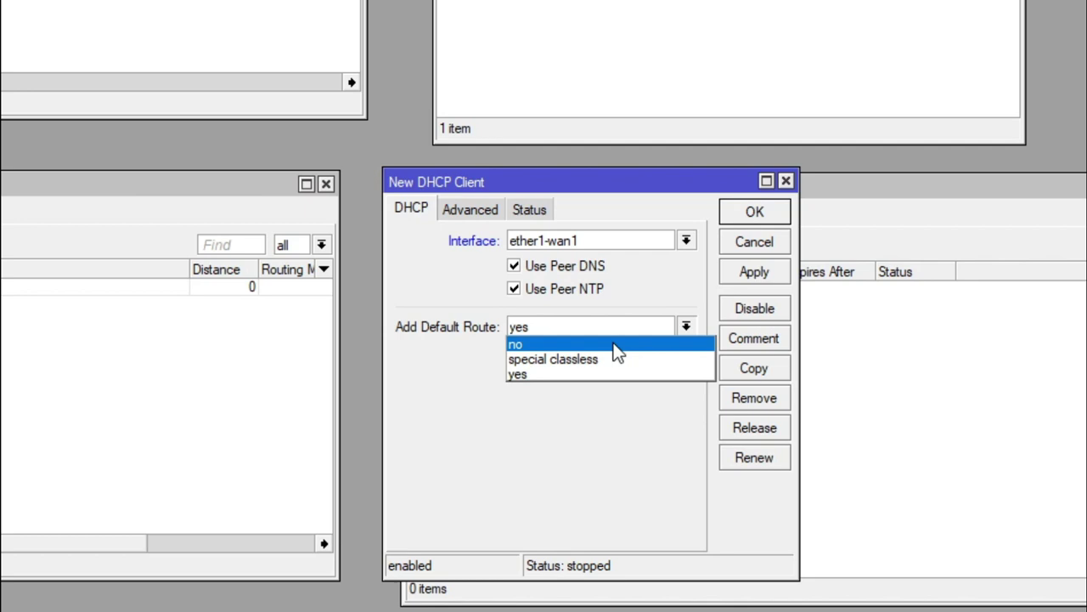
pyautogui.click(614, 345)
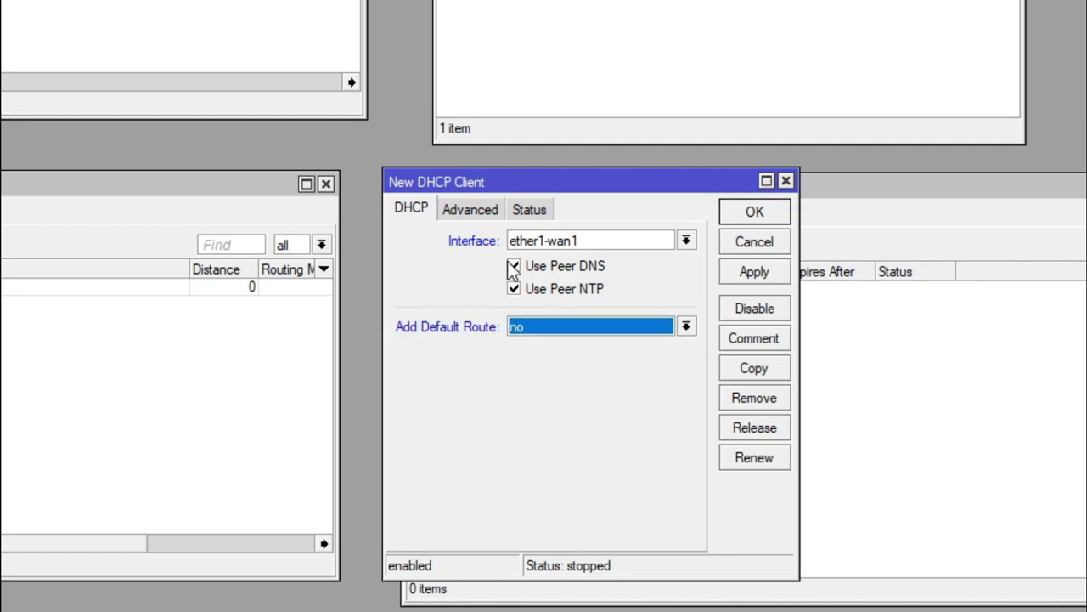
# Open the new client's advanced settings, and copy the entire script from DHCP1.txt in the Dual Wan Config folder.
pyautogui.click(486, 210)
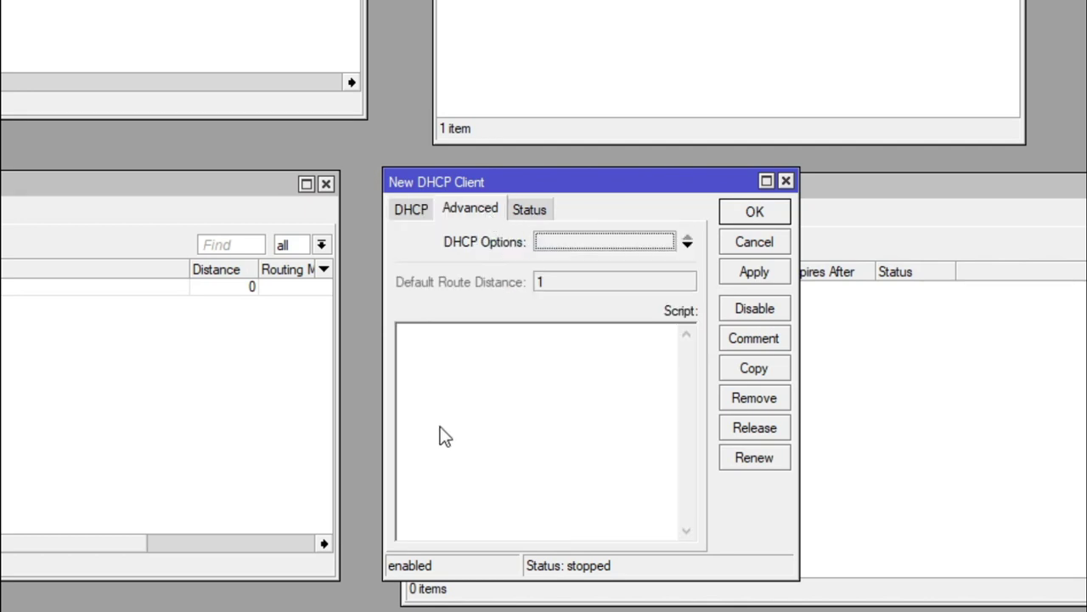
pyautogui.moveTo(544, 186); pyautogui.dragTo(621, 54)
pyautogui.click(547, 248)
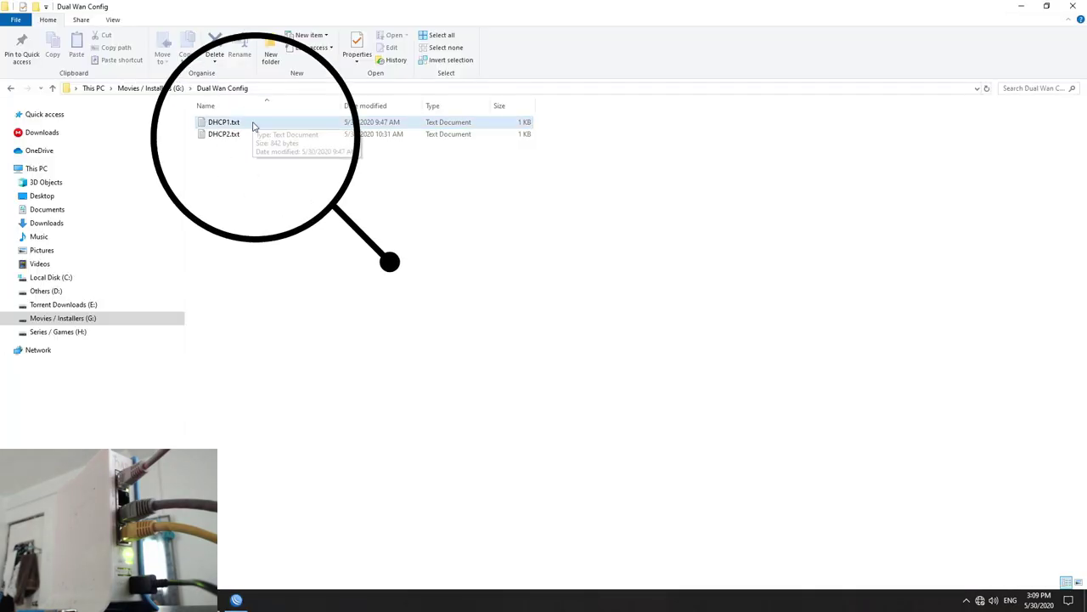
pyautogui.doubleClick(256, 124)
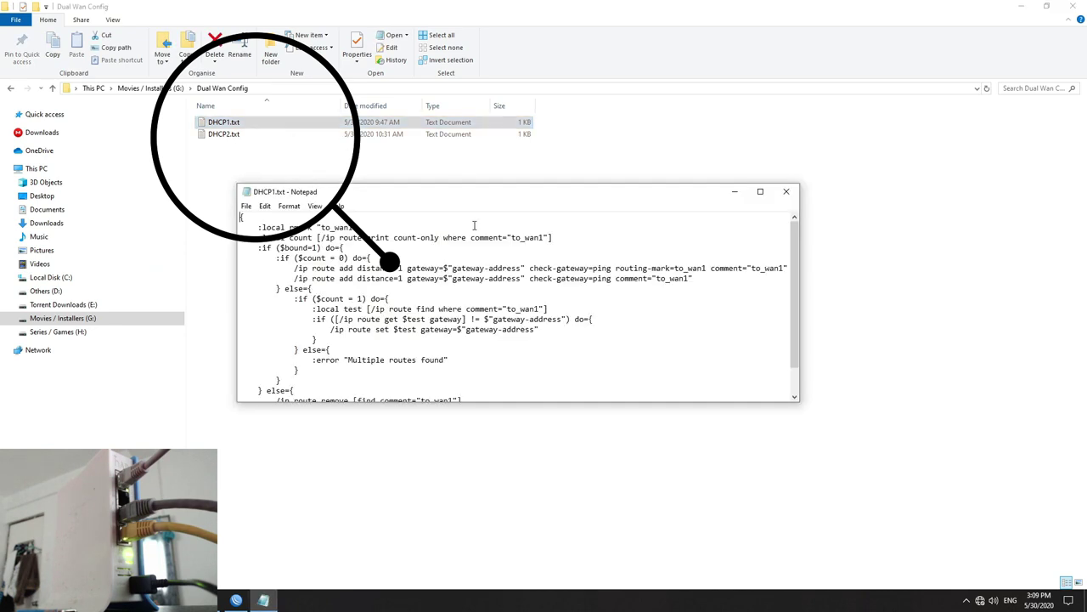
pyautogui.moveTo(239, 218); pyautogui.dragTo(665, 525)
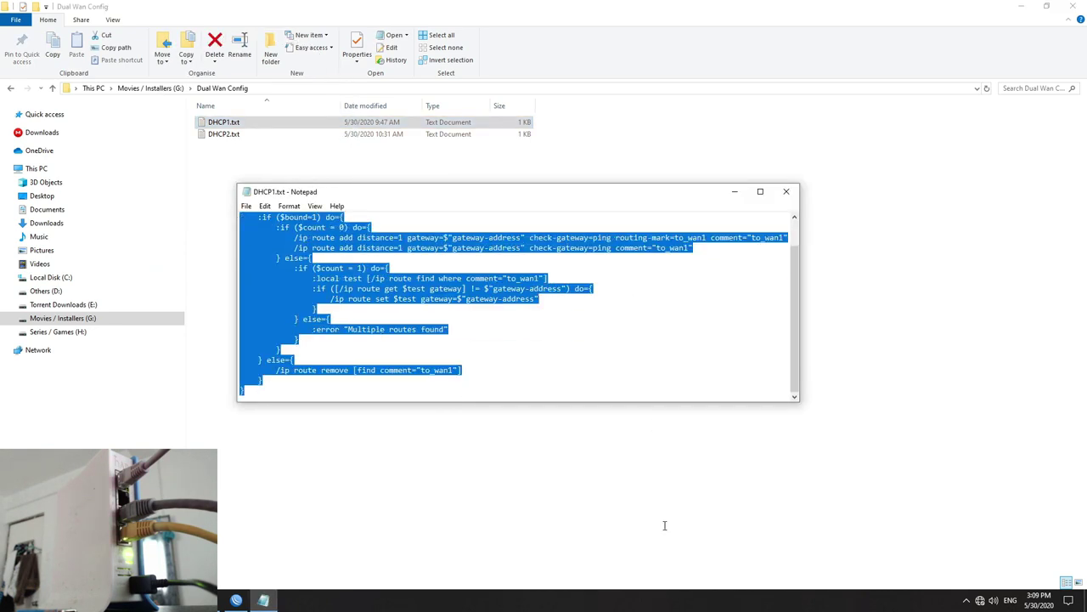
pyautogui.rightClick(286, 285)
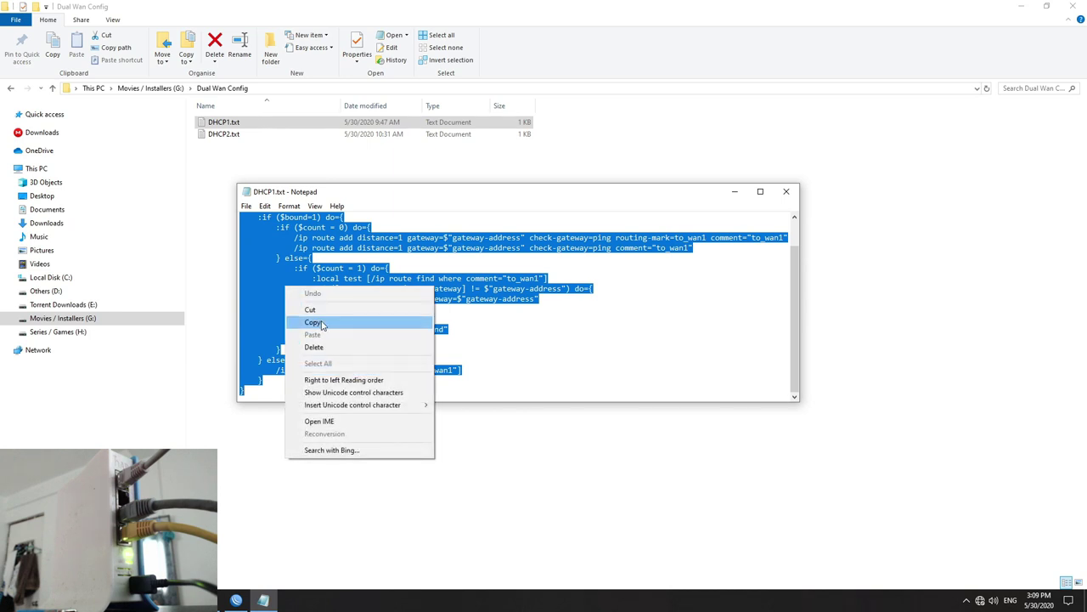
pyautogui.click(306, 324)
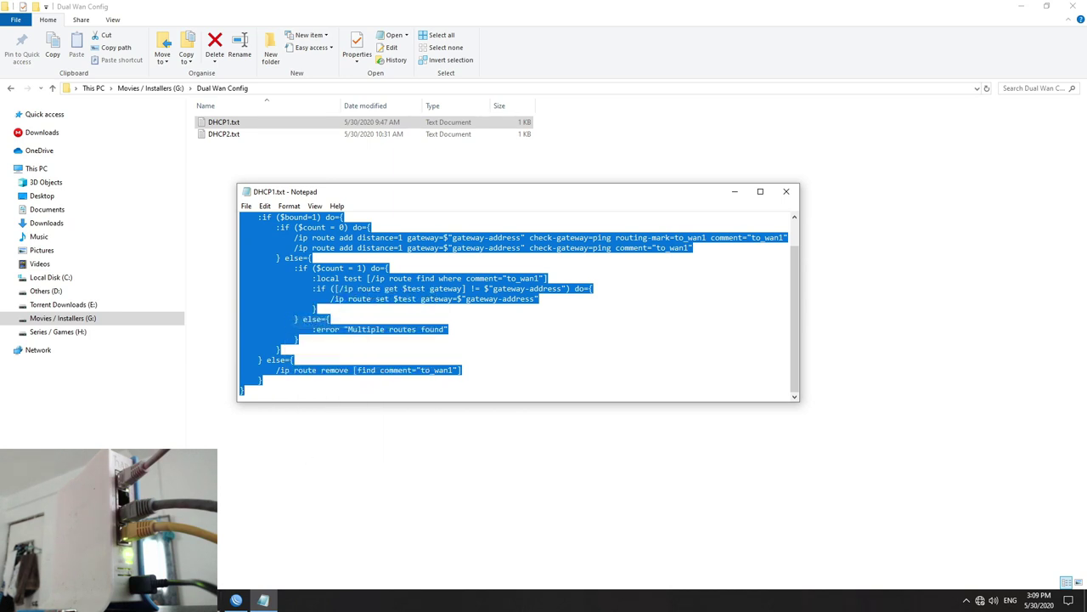
# Paste the copied script into the ether1-wan1 DHCP client in WinBox, review its settings and save the client.
pyautogui.click(236, 599)
pyautogui.rightClick(571, 297)
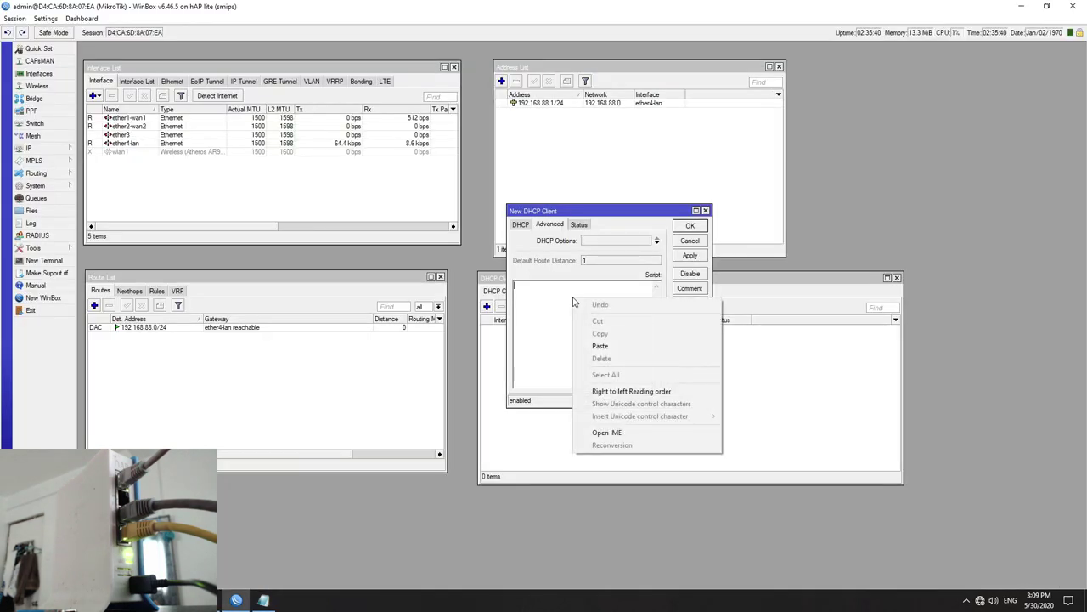
pyautogui.click(600, 346)
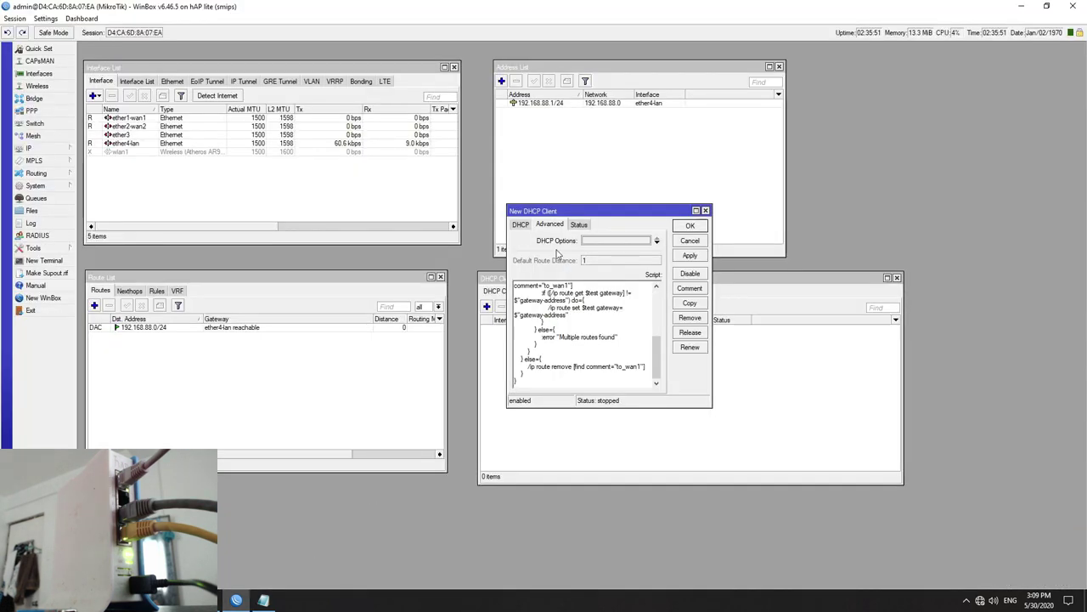
pyautogui.click(520, 225)
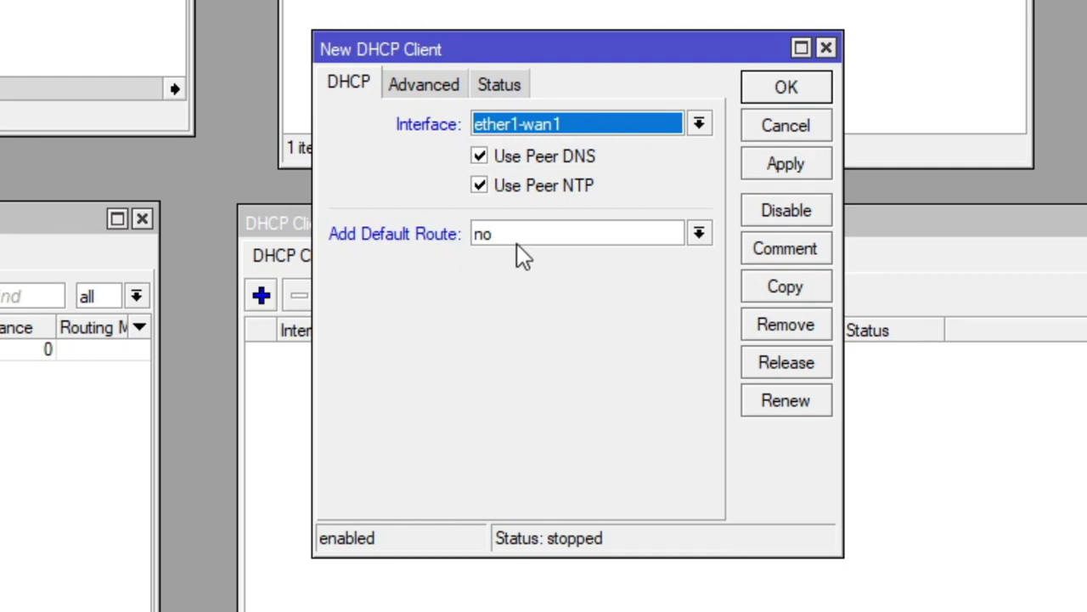
pyautogui.click(443, 87)
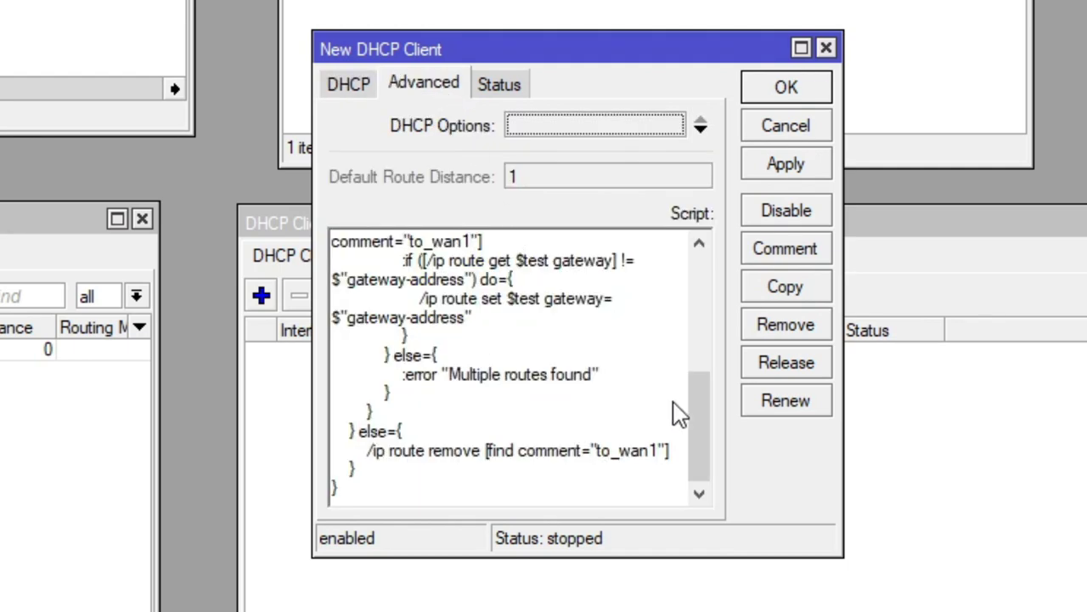
pyautogui.click(814, 166)
pyautogui.click(818, 86)
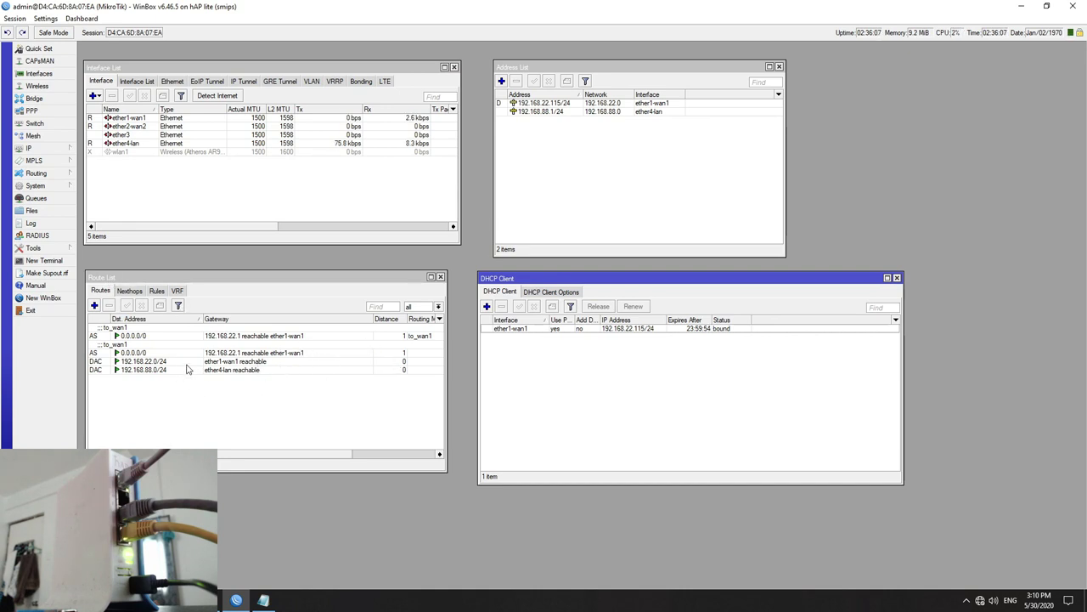
pyautogui.click(677, 170)
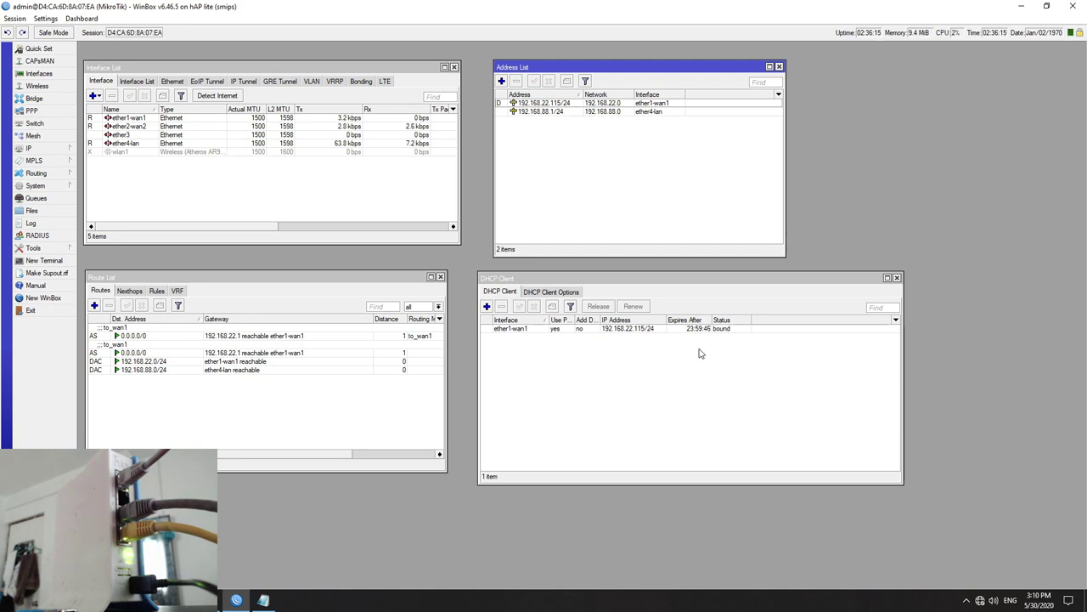
# Start another DHCP client on interface ether2-wan2 with Add Default Route set to no.
pyautogui.click(488, 307)
pyautogui.click(369, 111)
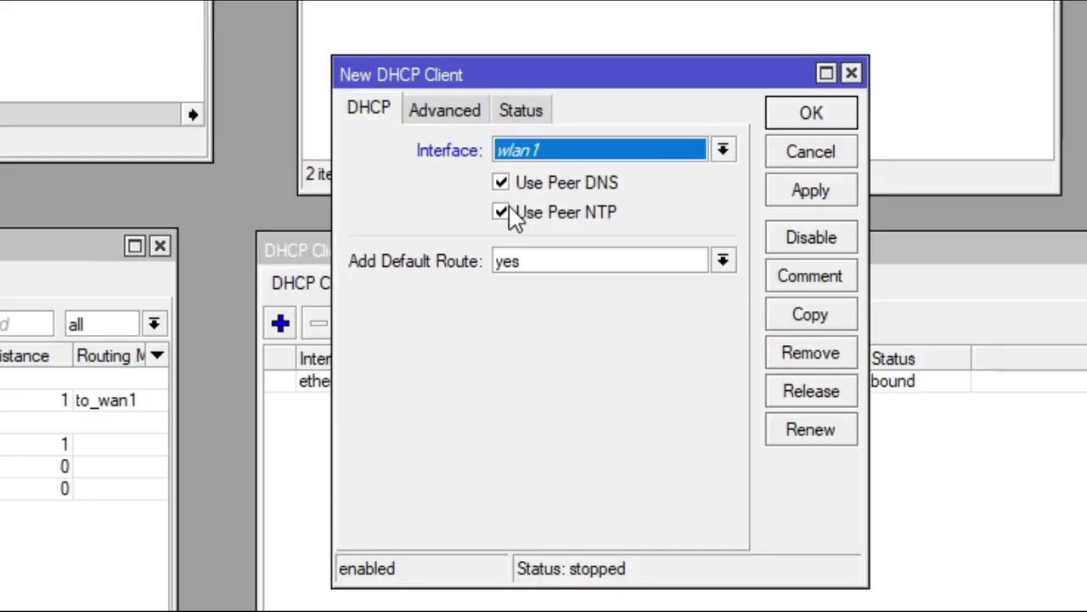
pyautogui.click(721, 151)
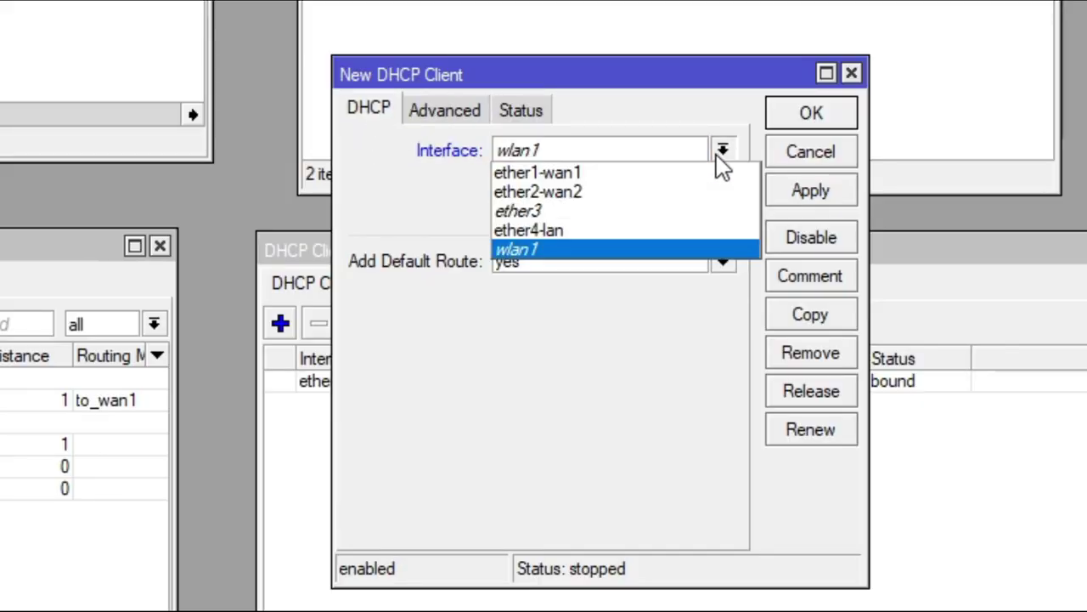
pyautogui.click(644, 192)
pyautogui.click(722, 262)
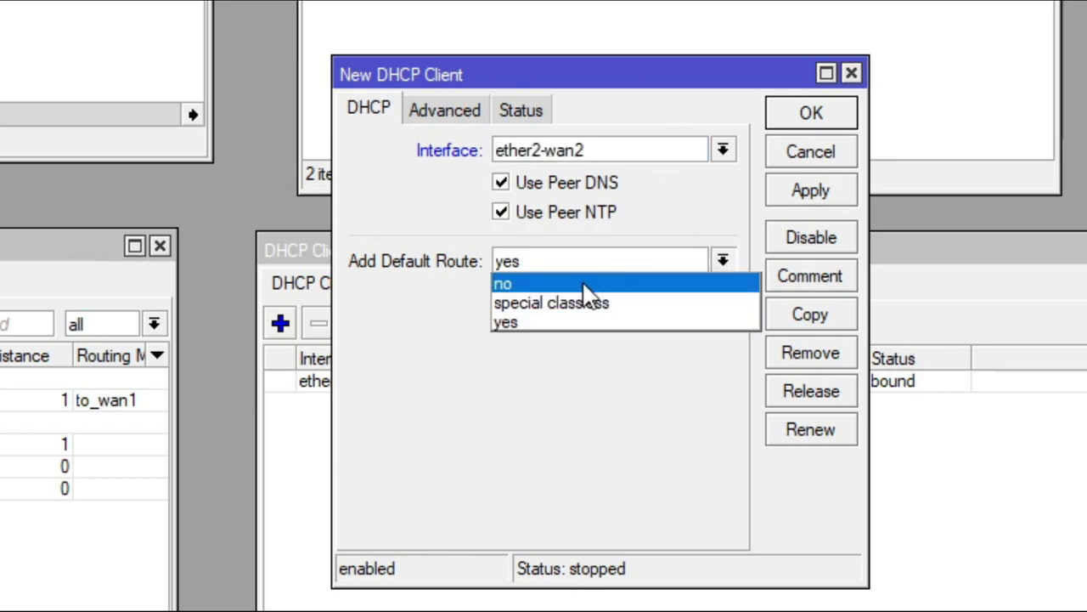
pyautogui.click(586, 286)
# Open the ether2-wan2 client's advanced settings, and copy the entire script from DHCP2.txt in the Dual Wan Config folder.
pyautogui.click(467, 116)
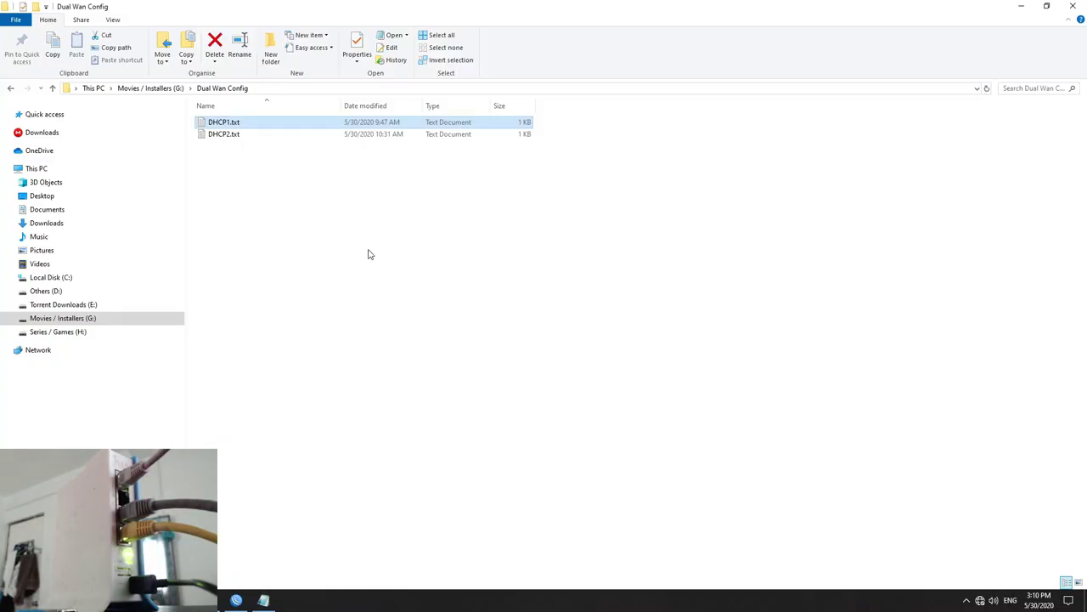
pyautogui.keyDown('shift'); pyautogui.click(247, 136); pyautogui.keyUp('shift')
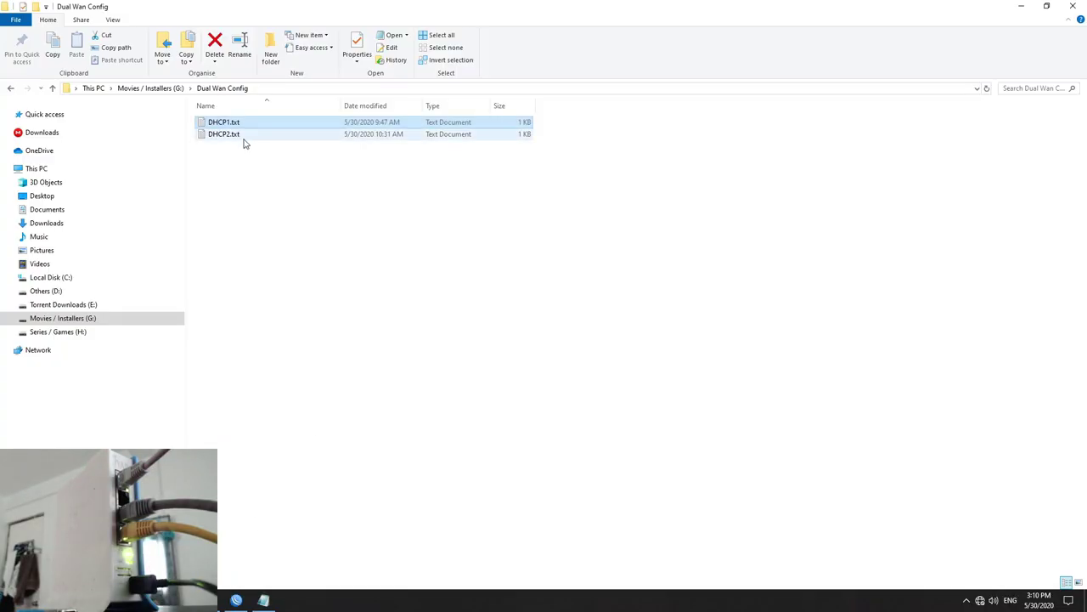
pyautogui.doubleClick(244, 139)
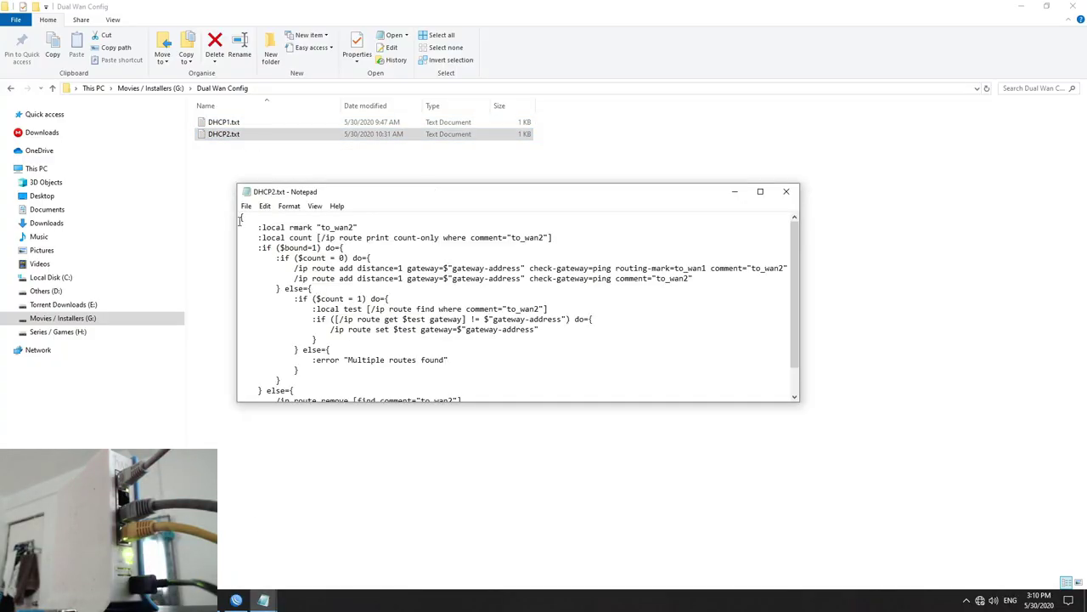
pyautogui.moveTo(240, 219); pyautogui.dragTo(809, 525)
pyautogui.rightClick(327, 297)
pyautogui.click(369, 333)
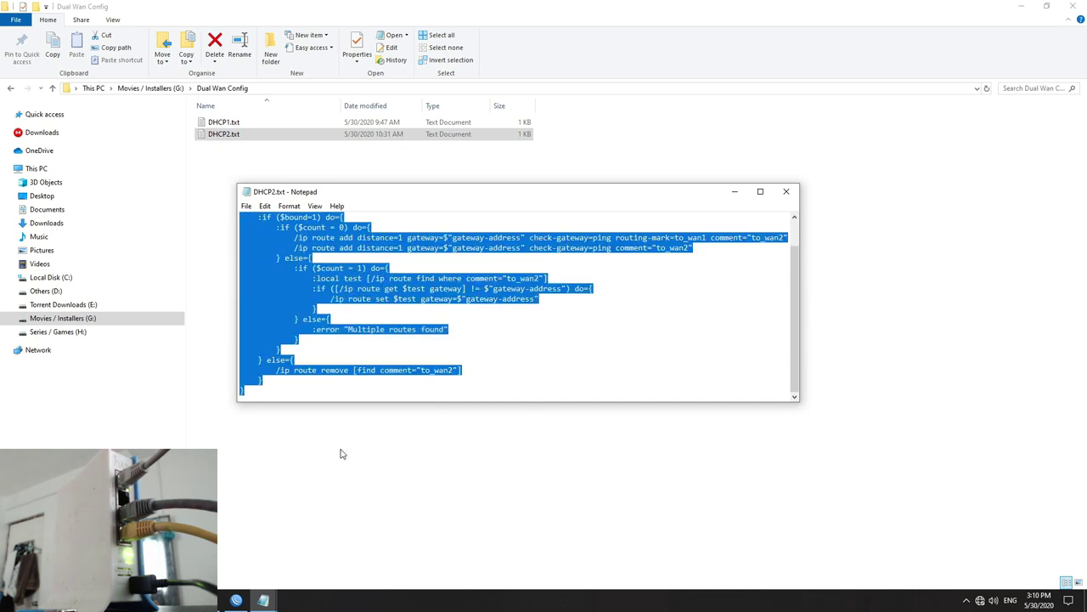
# Paste the copied script into the ether2-wan2 DHCP client in WinBox and save the client.
pyautogui.click(236, 599)
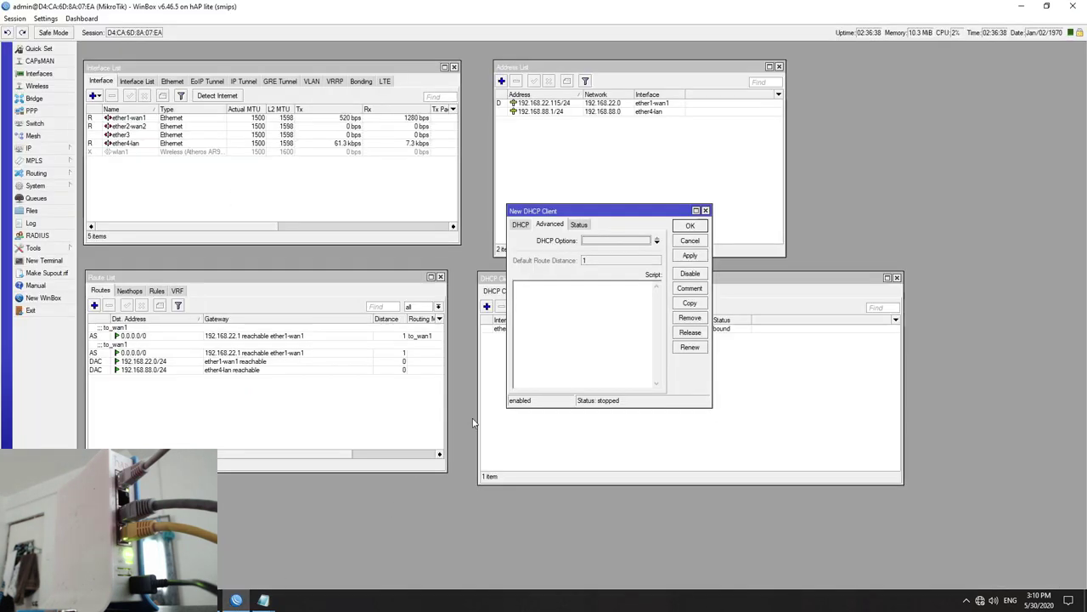
pyautogui.rightClick(562, 308)
pyautogui.click(595, 344)
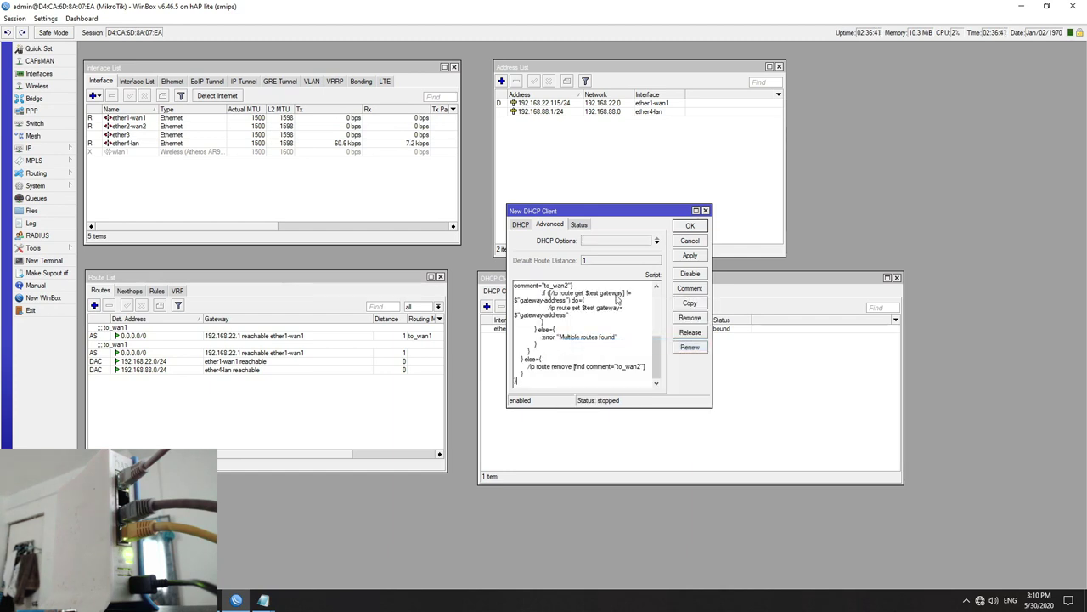
pyautogui.click(690, 255)
pyautogui.click(693, 226)
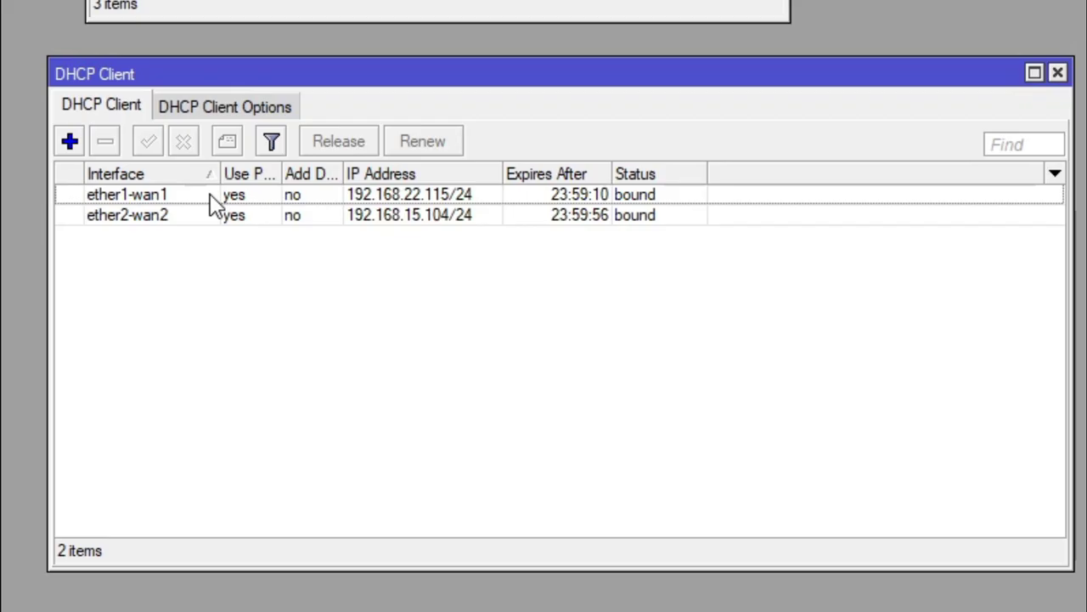
# Check both WAN DHCP clients and the route list, and switch to the CONFIGURE NAT - MASQUERADE slide in PowerPoint.
pyautogui.click(539, 336)
pyautogui.click(469, 197)
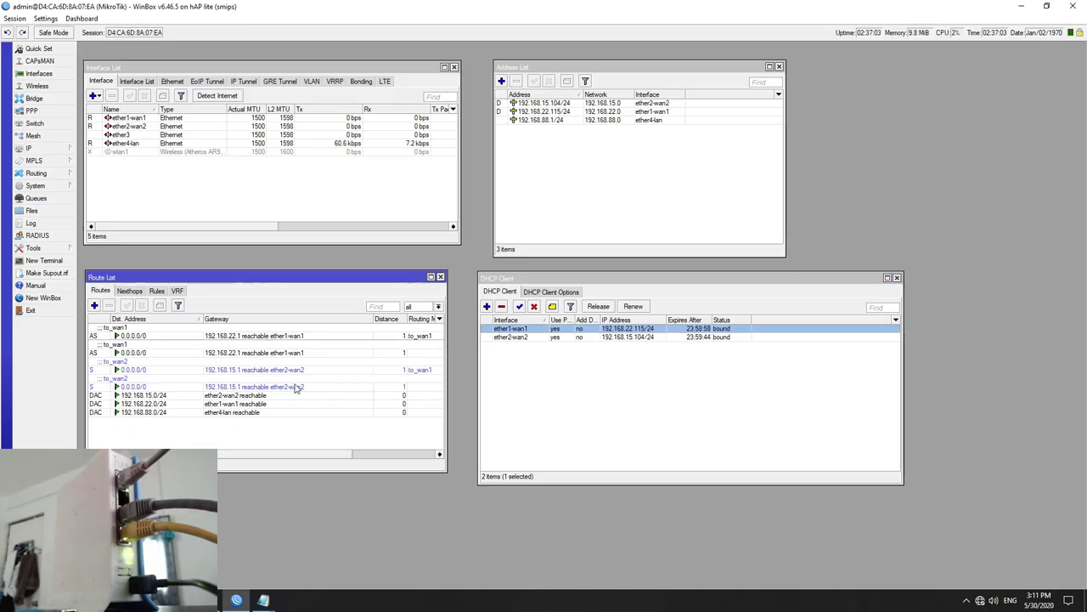
pyautogui.click(607, 442)
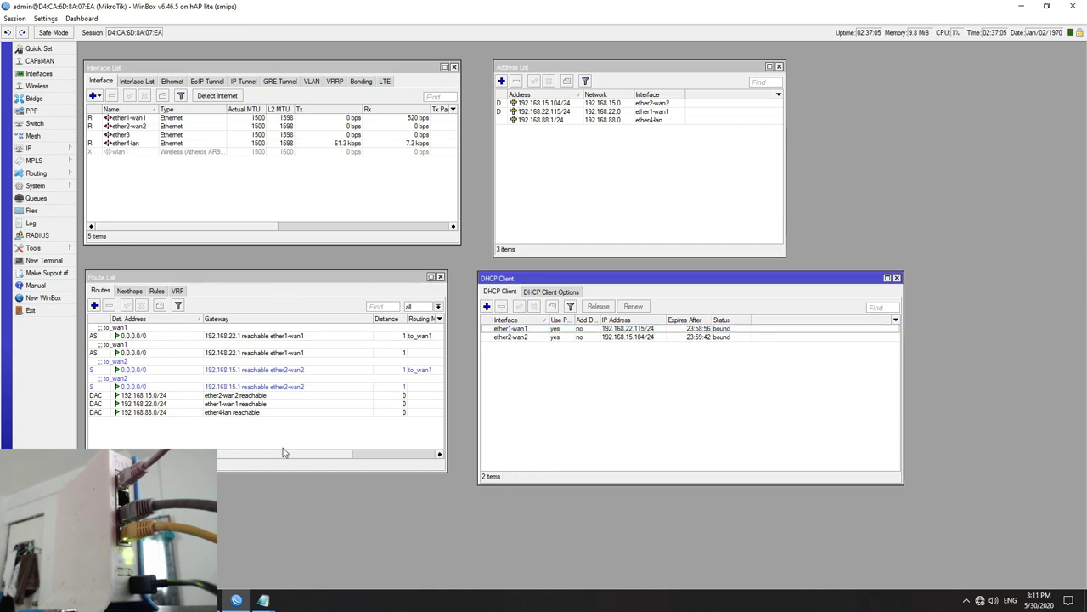
pyautogui.hotkey('alt', 'Tab')
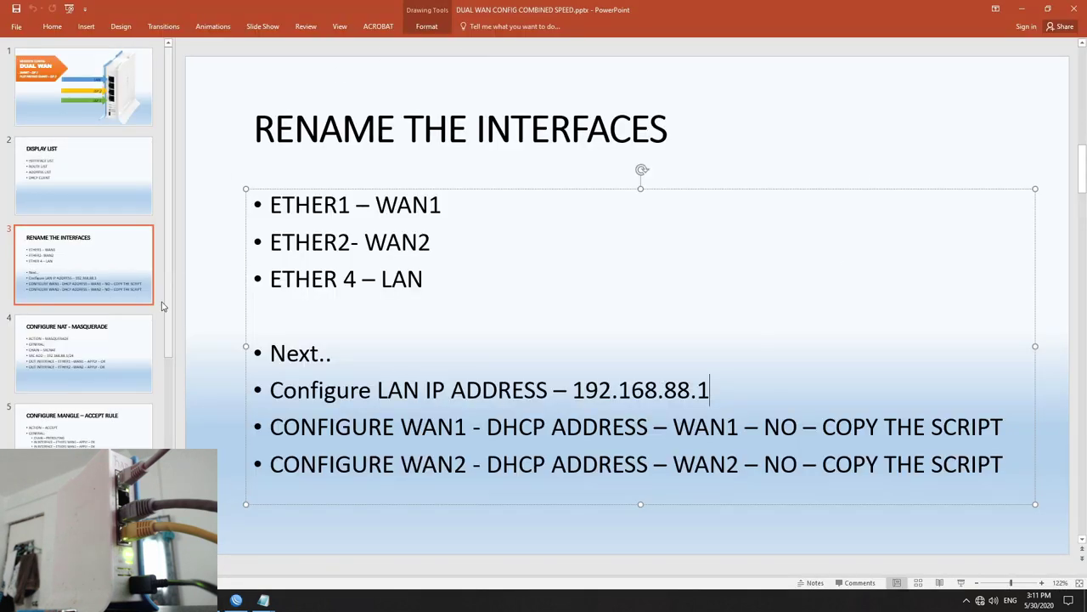
pyautogui.scroll(-1, 315, 252)
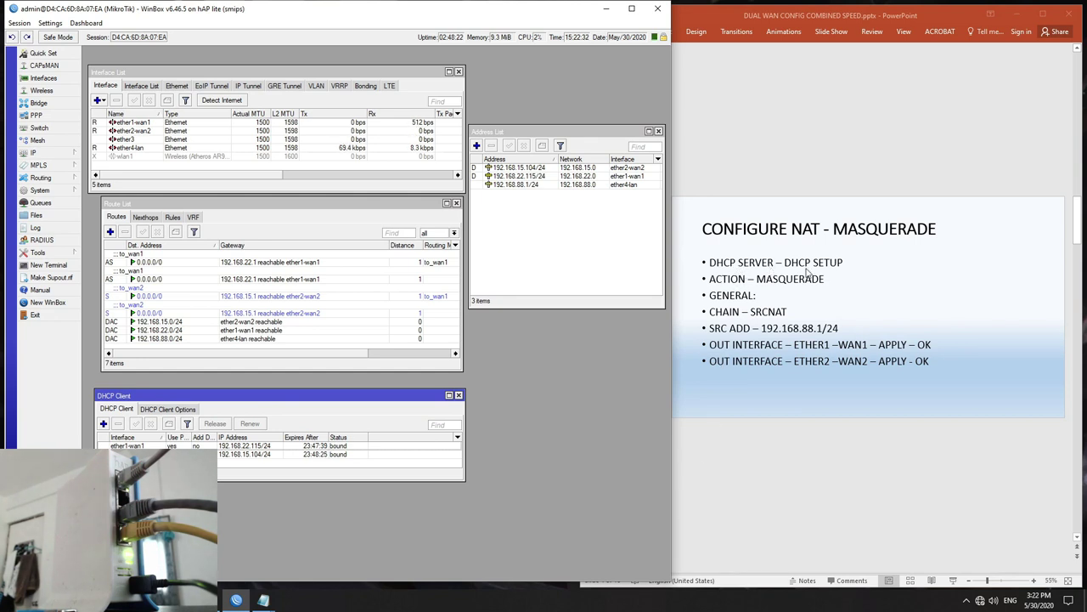
# Start the DHCP server setup wizard and choose ether4-lan as the DHCP server interface.
pyautogui.click(59, 153)
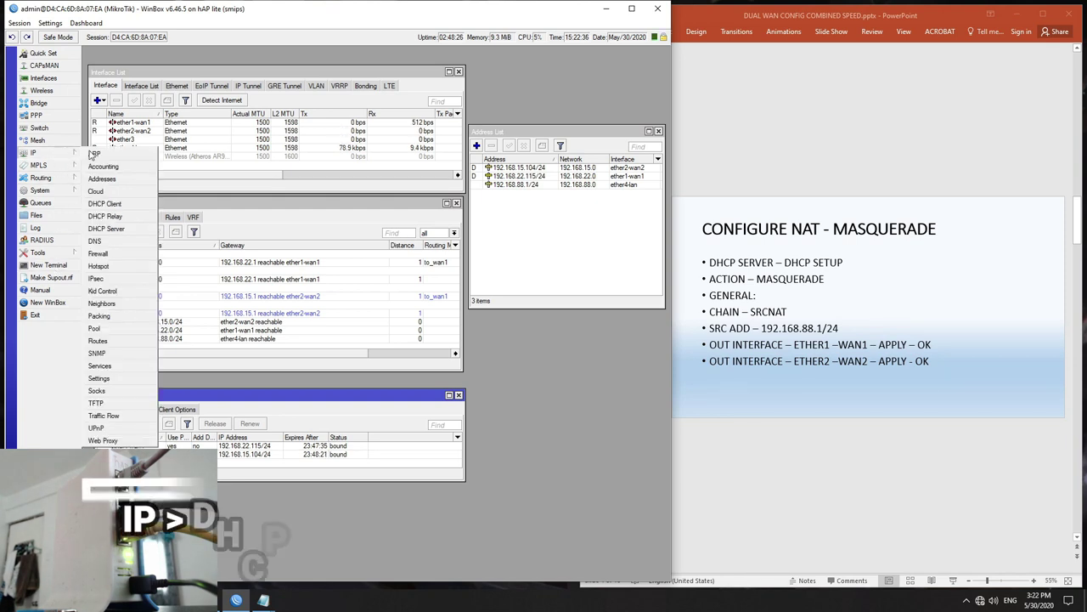
pyautogui.click(123, 229)
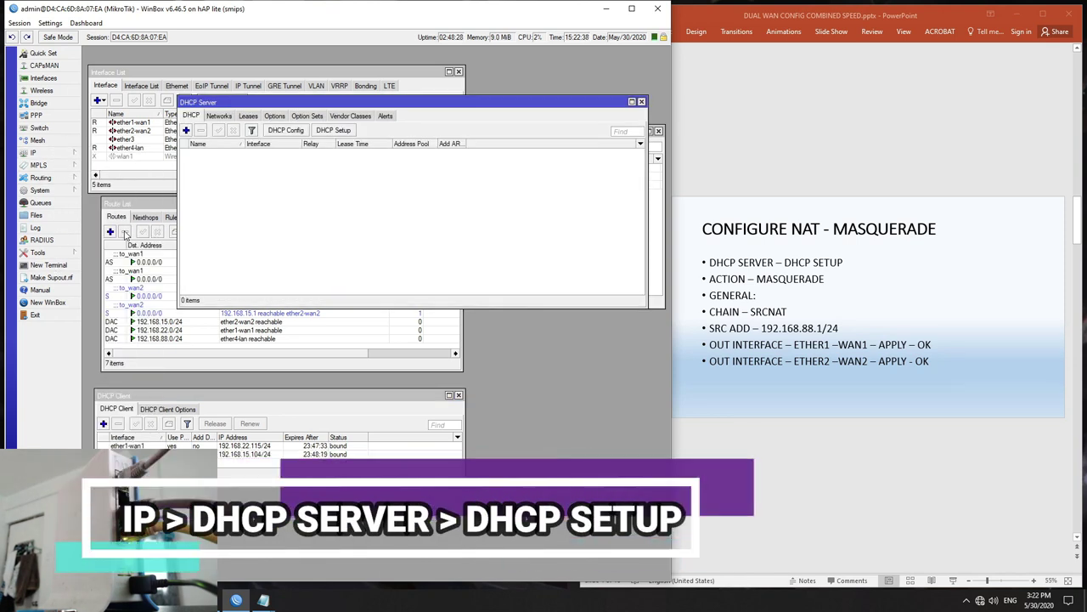
pyautogui.click(333, 130)
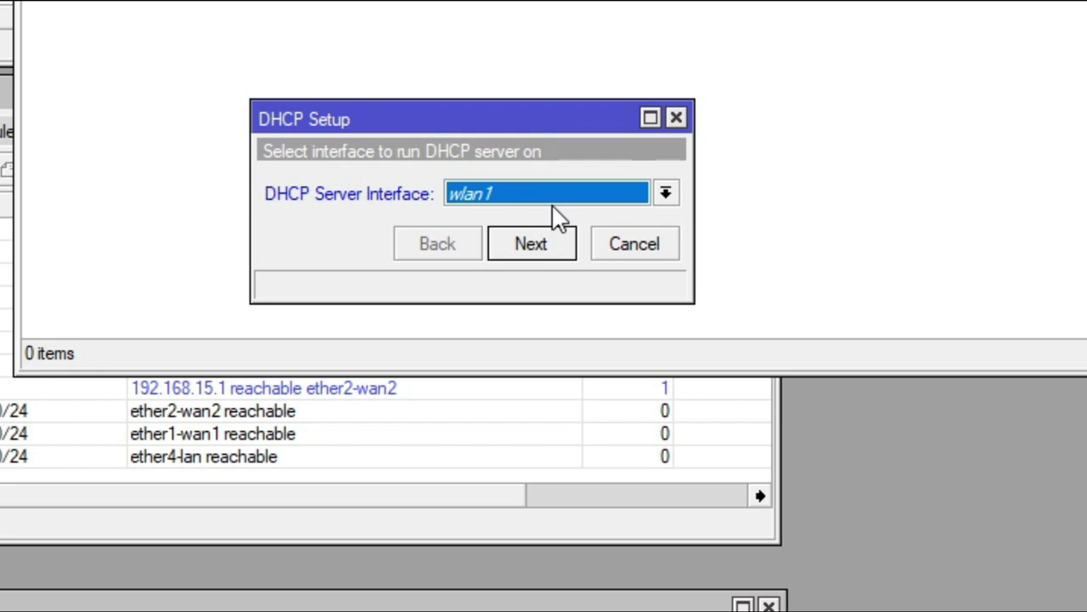
pyautogui.click(667, 196)
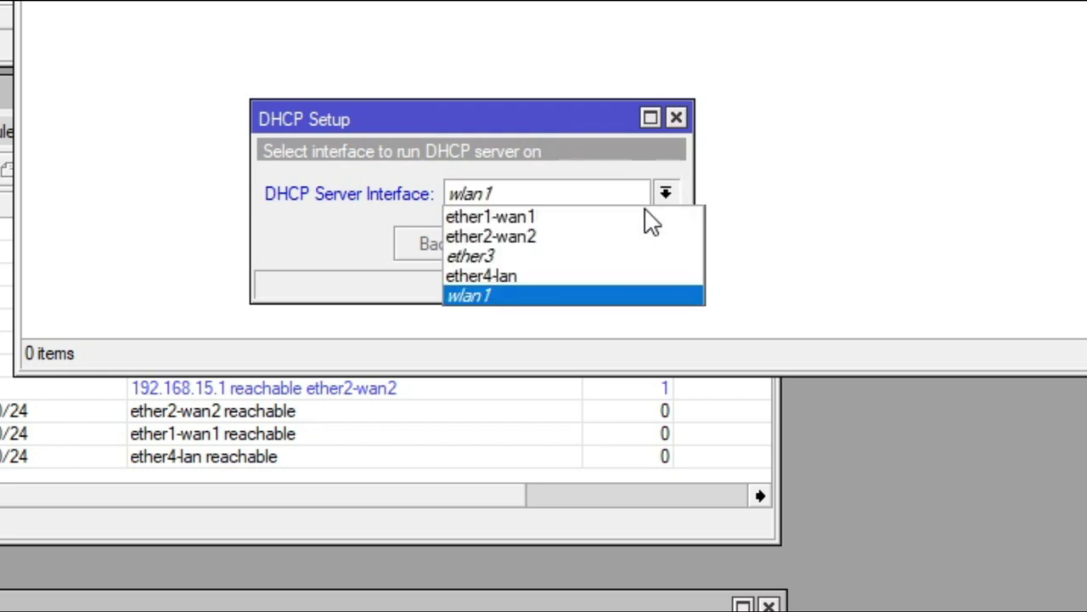
pyautogui.click(578, 277)
pyautogui.click(552, 249)
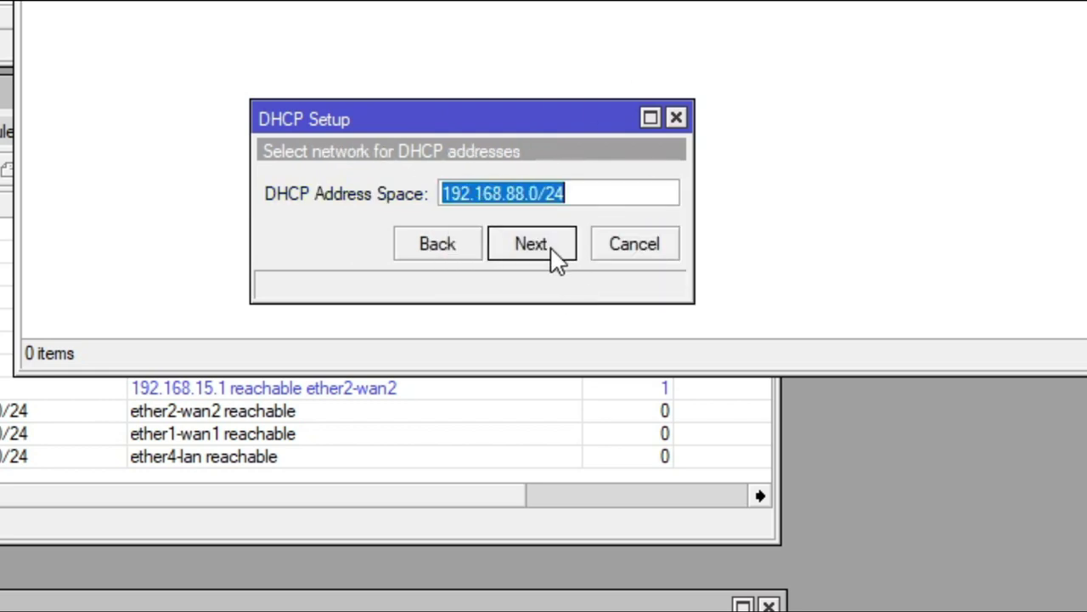
# Finish the DHCP setup with network 192.168.88.0/24, gateway 192.168.88.1, pool 192.168.88.2-192.168.88.254, the offered DNS servers and lease time 00:10:00.
pyautogui.click(544, 260)
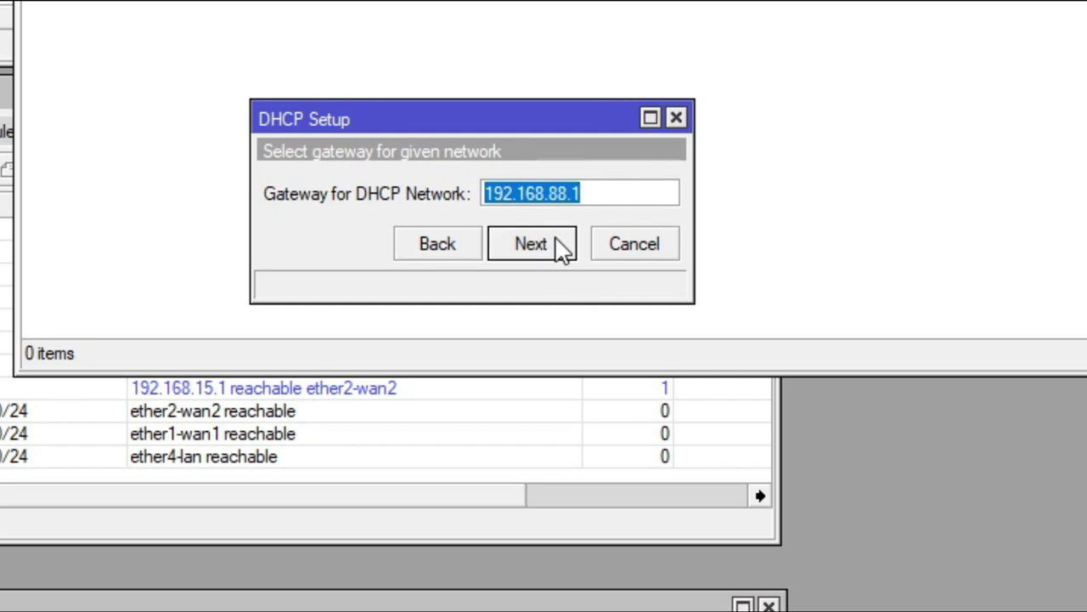
pyautogui.click(551, 253)
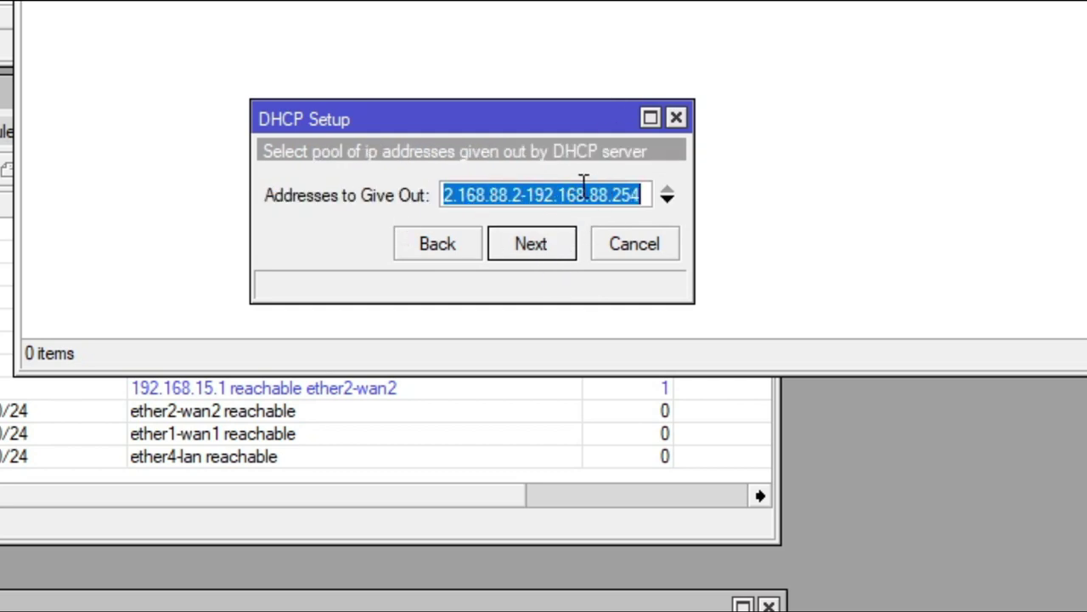
pyautogui.click(558, 246)
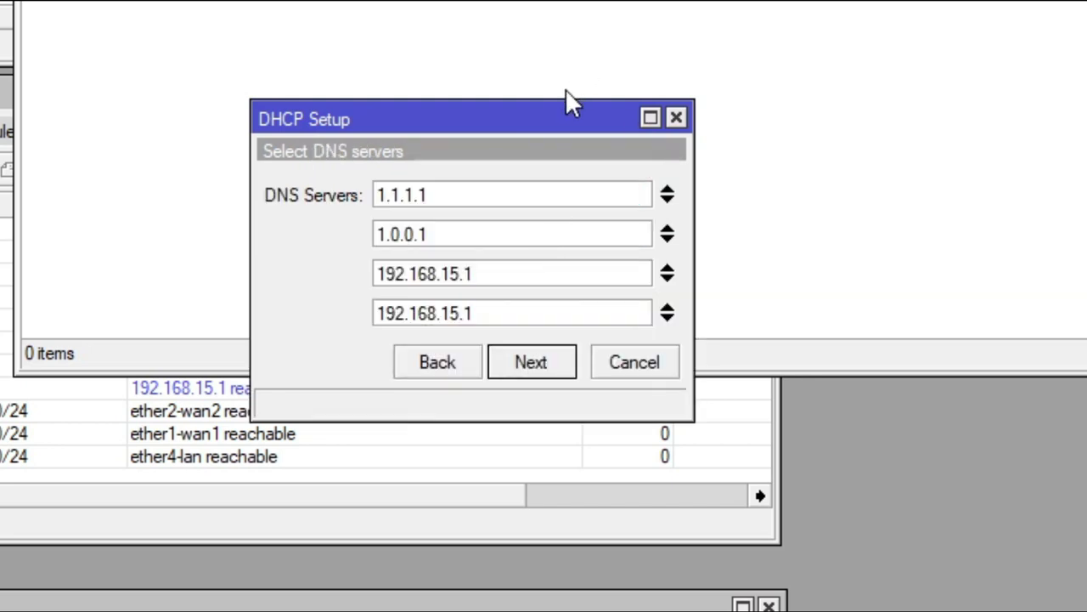
pyautogui.click(551, 367)
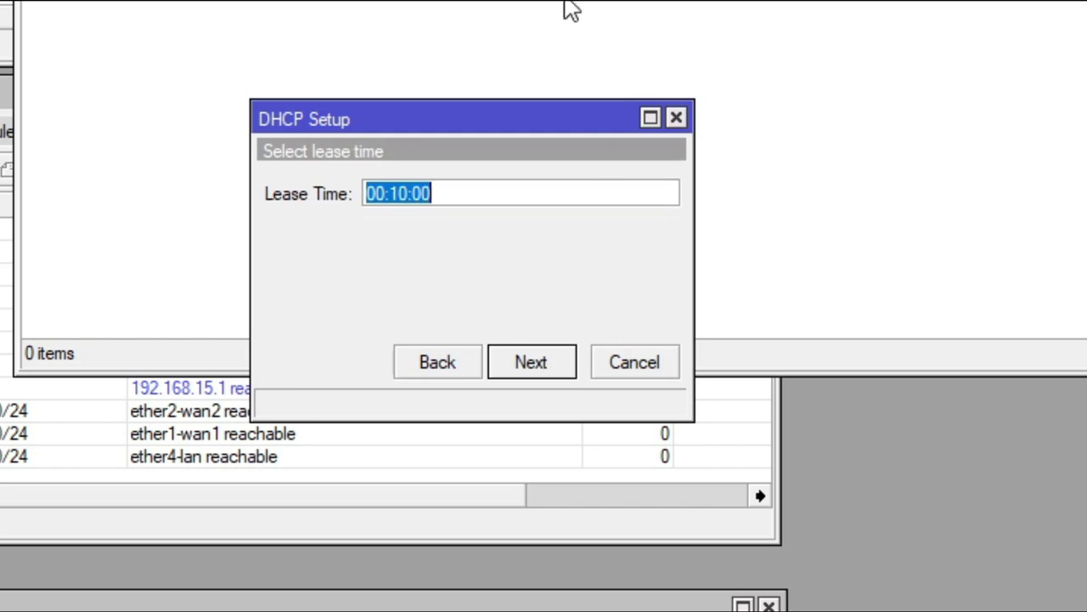
pyautogui.click(546, 365)
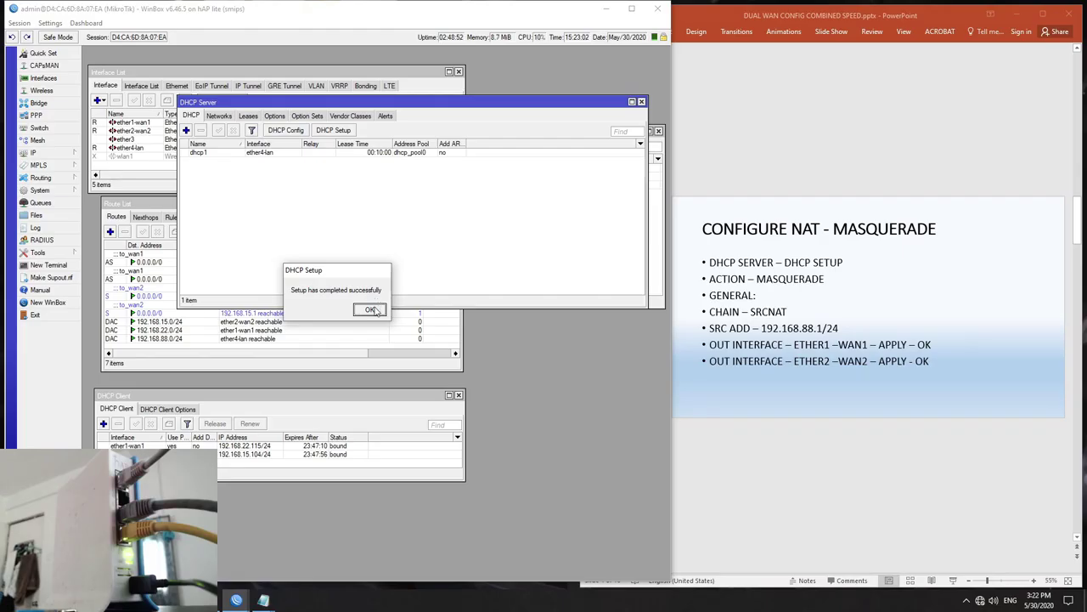
pyautogui.click(530, 378)
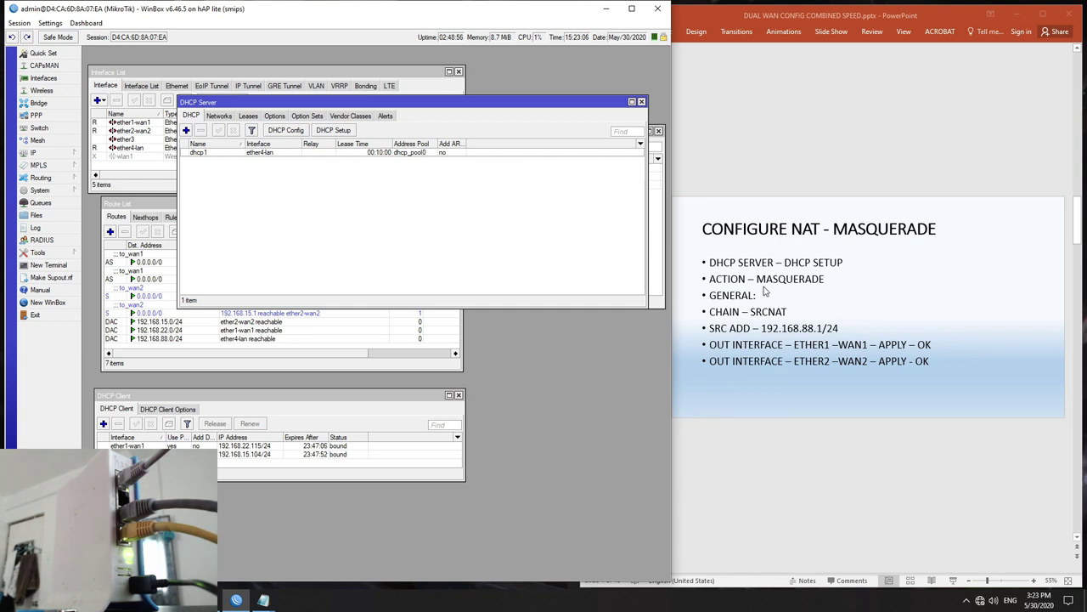
pyautogui.click(642, 102)
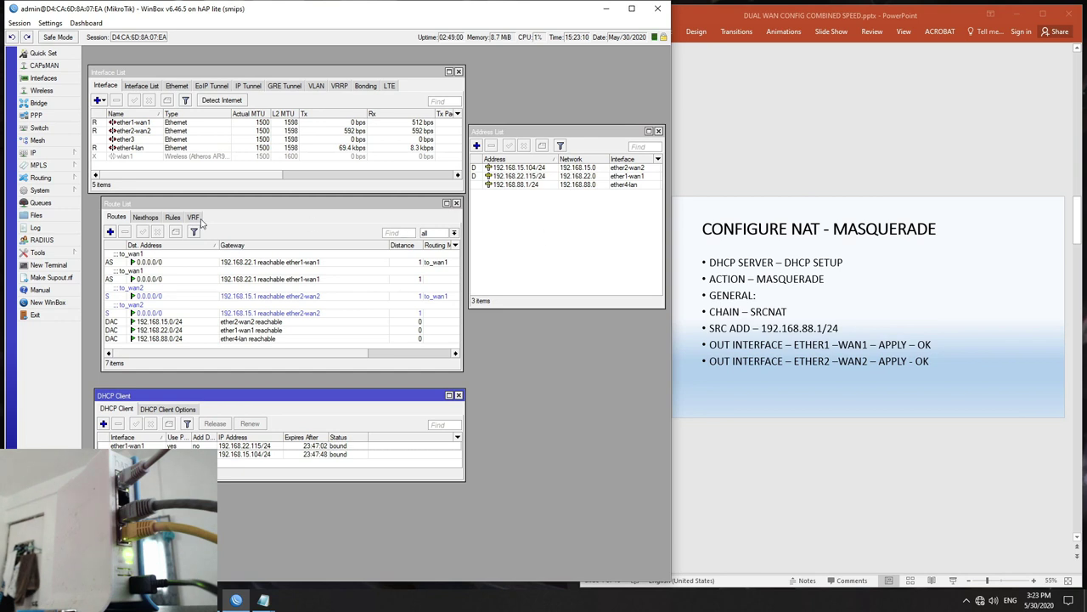
# Start a new firewall NAT rule with the action masquerade, and open its general settings.
pyautogui.click(64, 155)
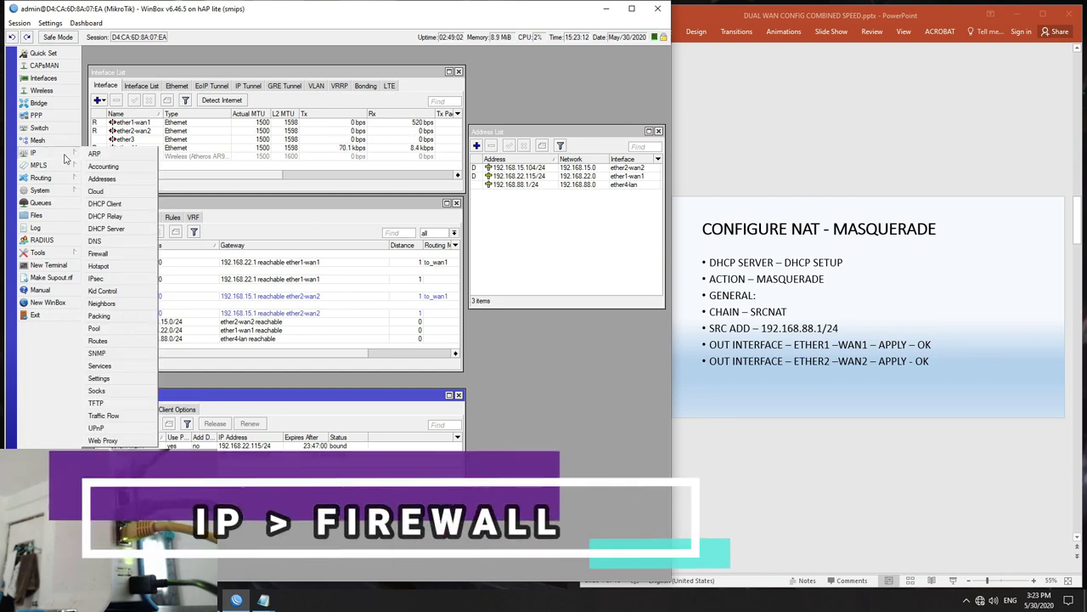
pyautogui.click(104, 251)
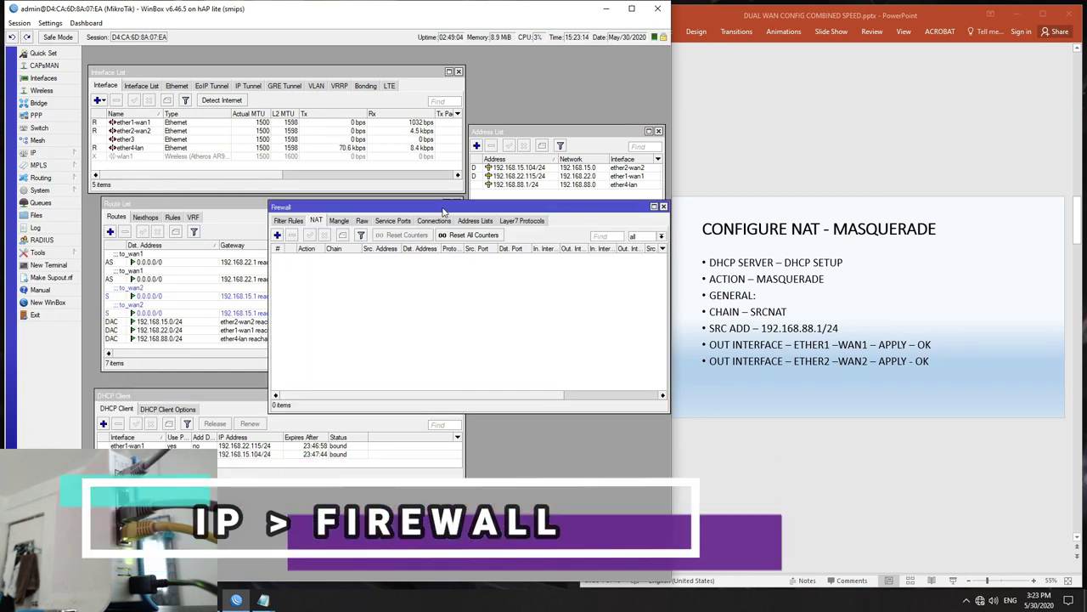
pyautogui.moveTo(331, 207); pyautogui.dragTo(243, 180)
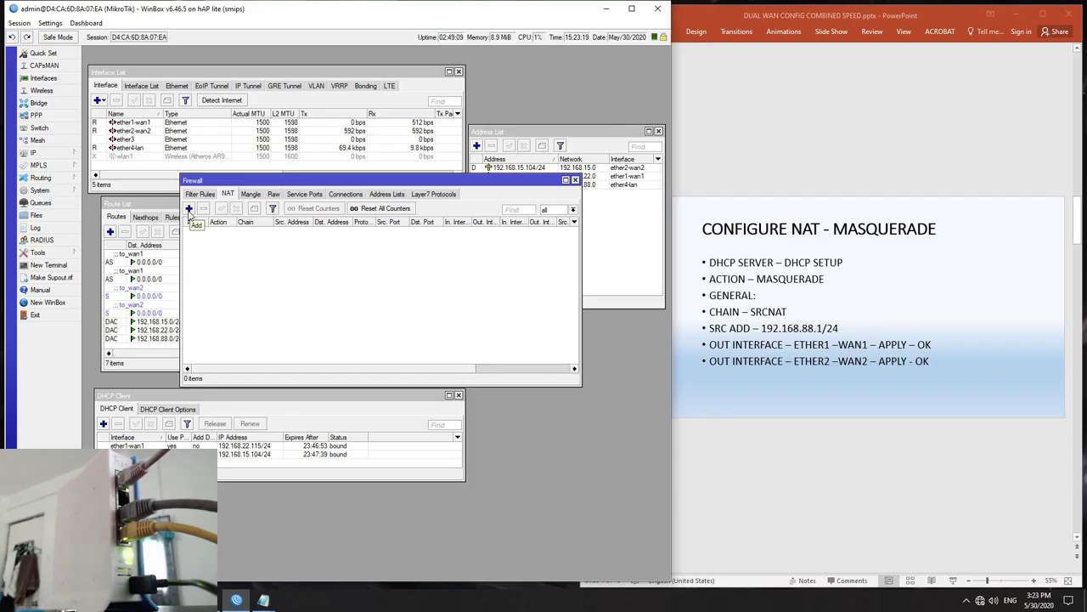
pyautogui.click(225, 308)
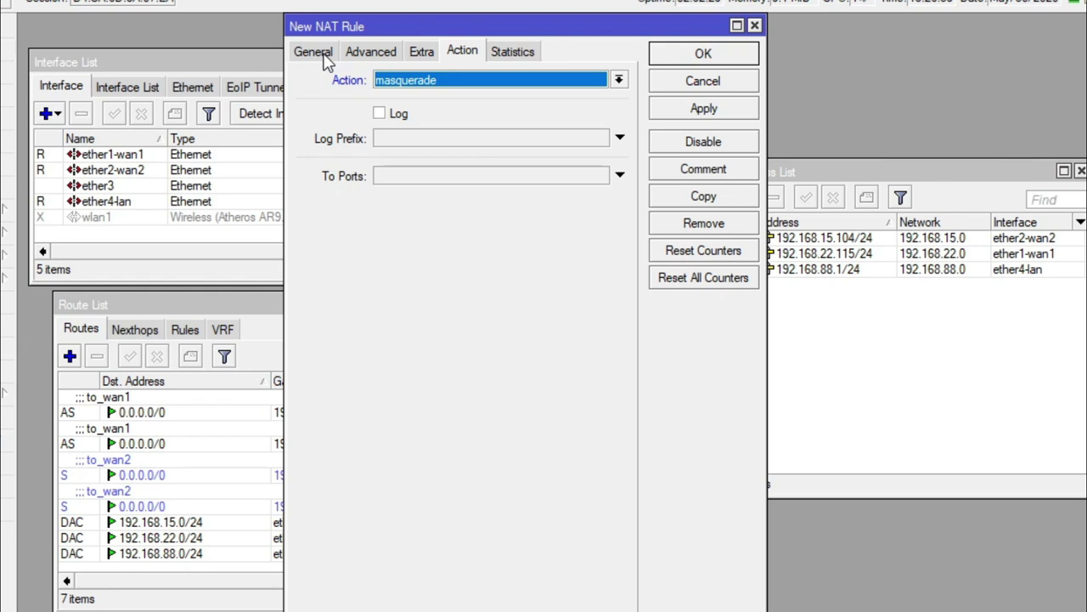
pyautogui.click(312, 52)
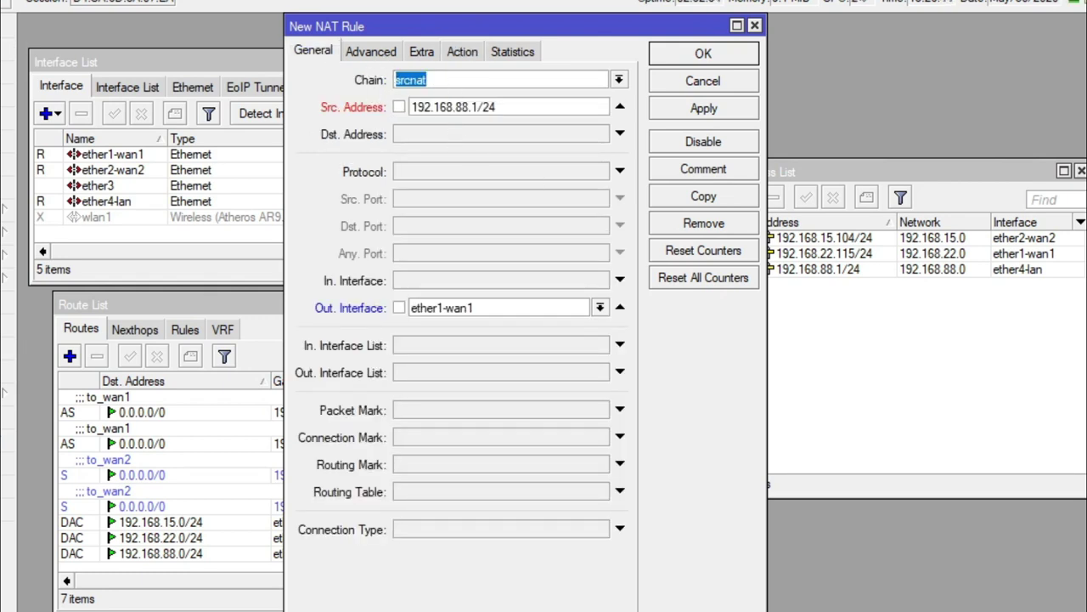
# Set the srcnat rule's source address to 192.168.88.0/24 and its out interface to ether1-wan1, and save the rule.
pyautogui.click(480, 107)
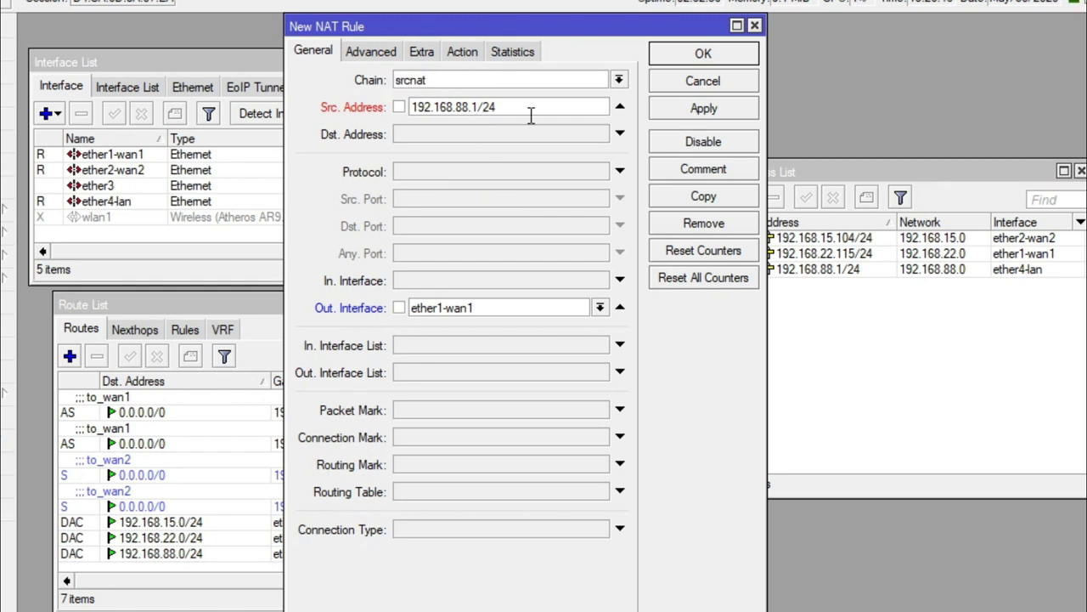
pyautogui.press('BackSpace')
pyautogui.write('0')
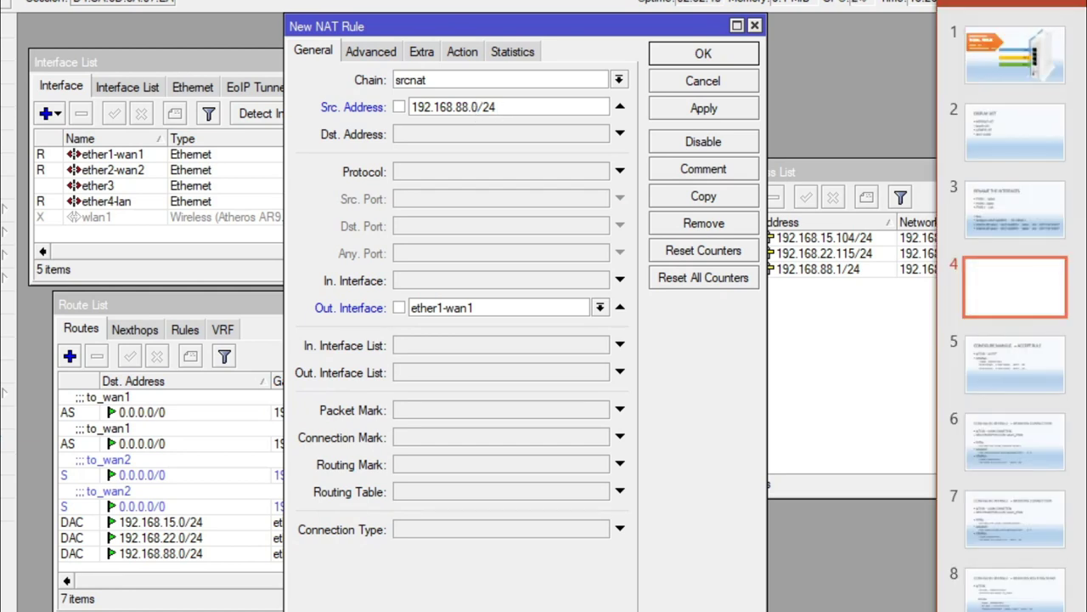
pyautogui.click(595, 54)
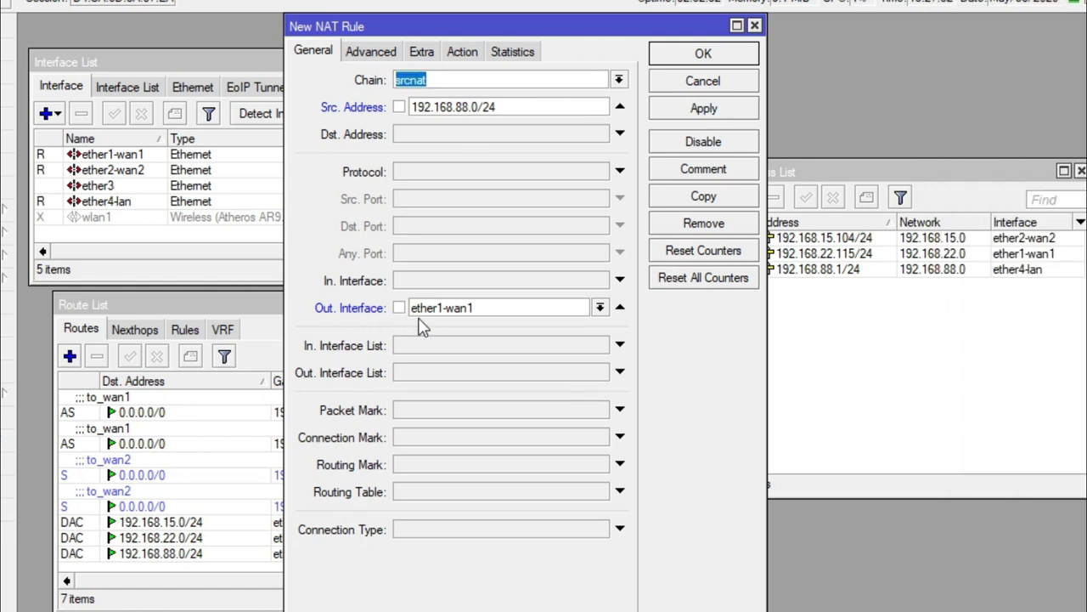
pyautogui.click(599, 307)
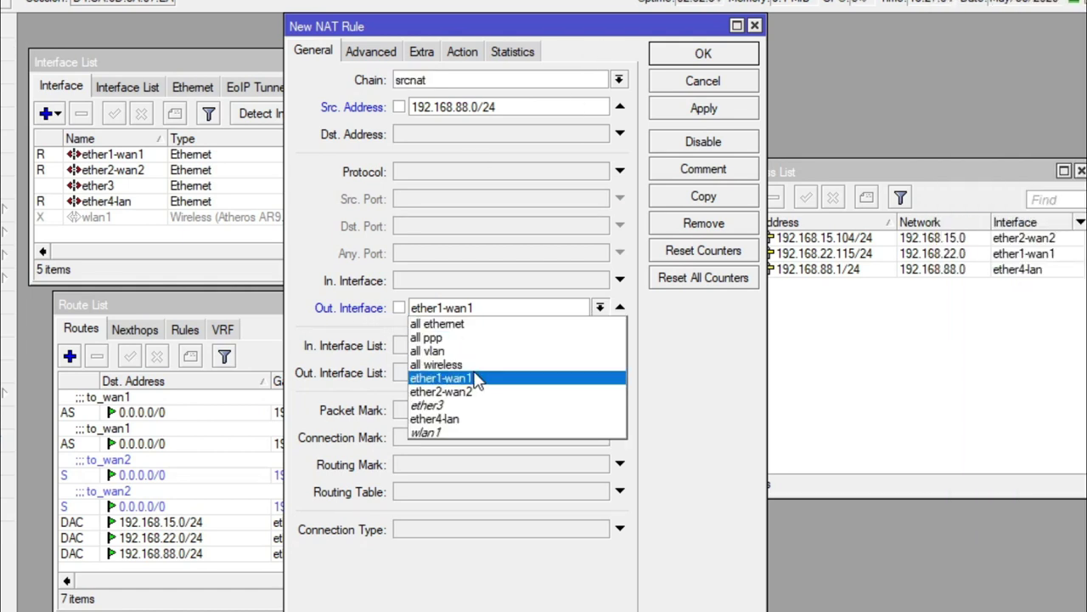
pyautogui.click(478, 378)
pyautogui.click(701, 108)
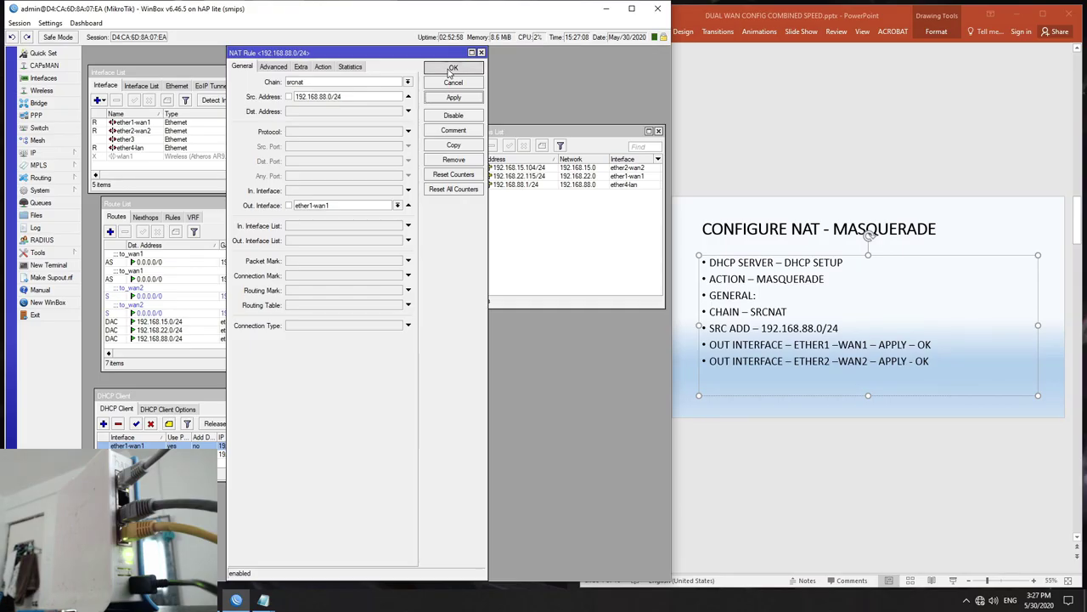
pyautogui.click(695, 58)
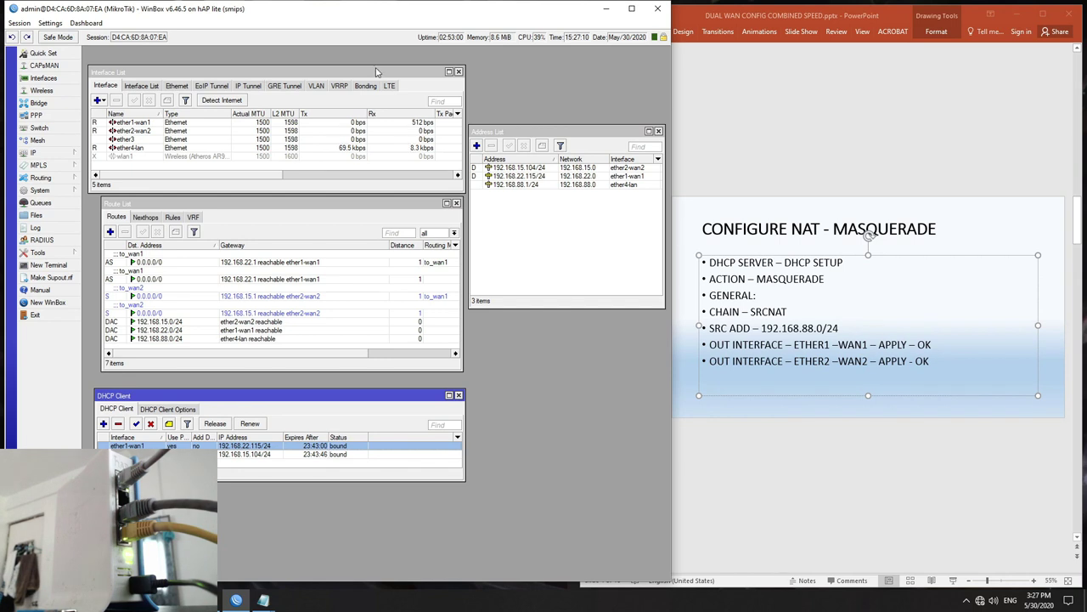
pyautogui.click(553, 267)
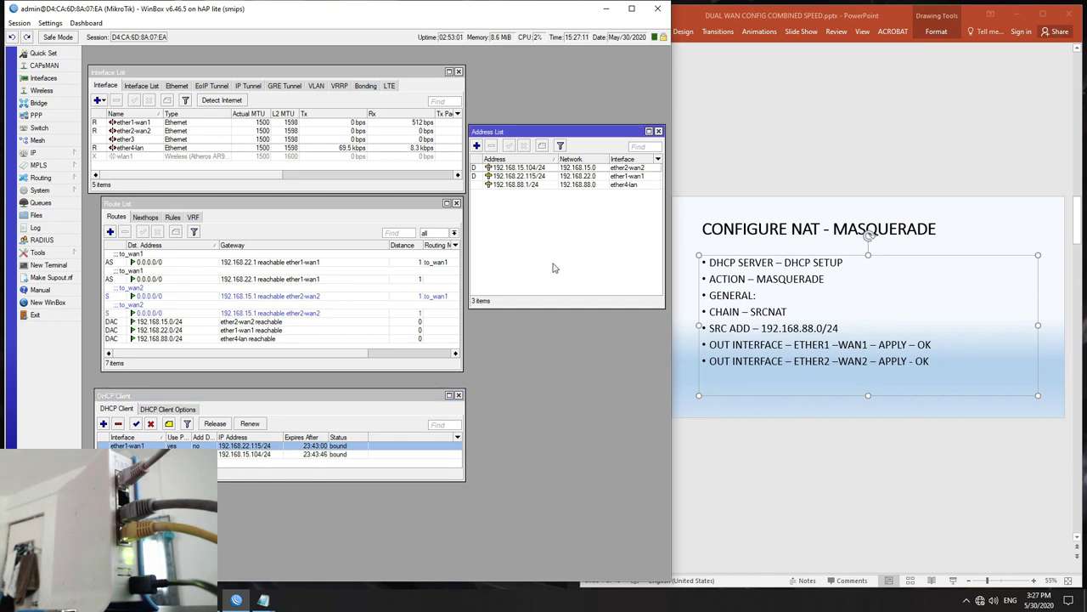
pyautogui.click(794, 372)
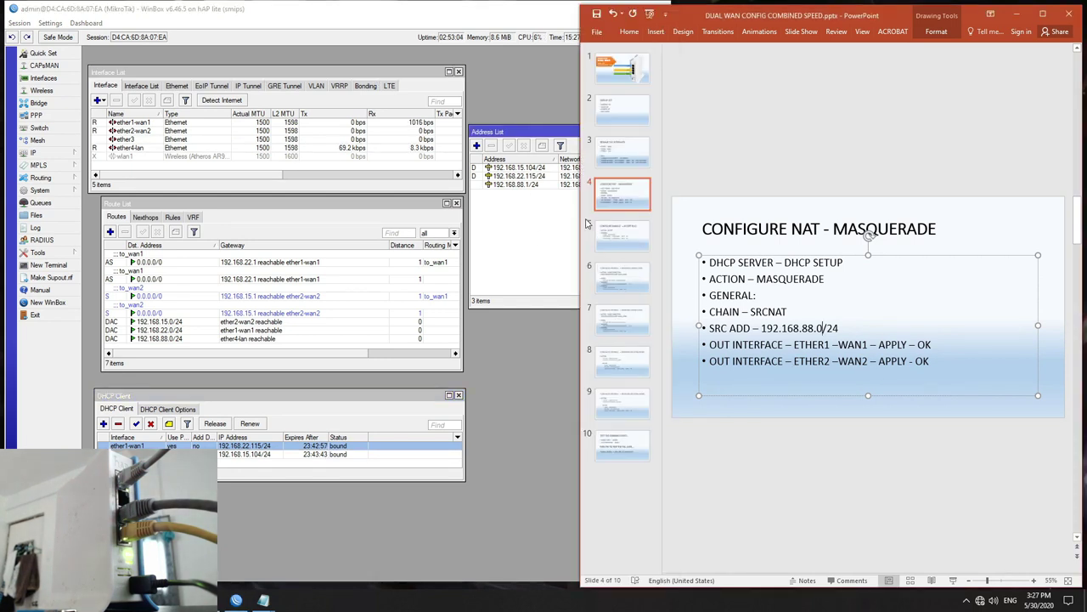
pyautogui.click(540, 134)
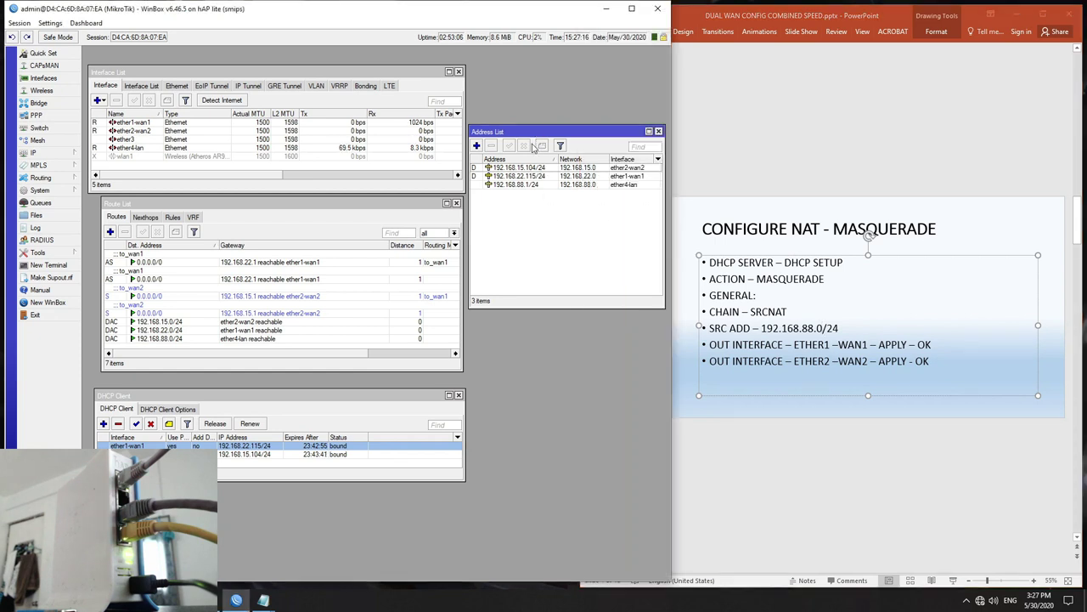
# Copy the existing ether1-wan1 masquerade rule in the firewall NAT list and set the copy's out interface to ether2-wan2.
pyautogui.click(53, 153)
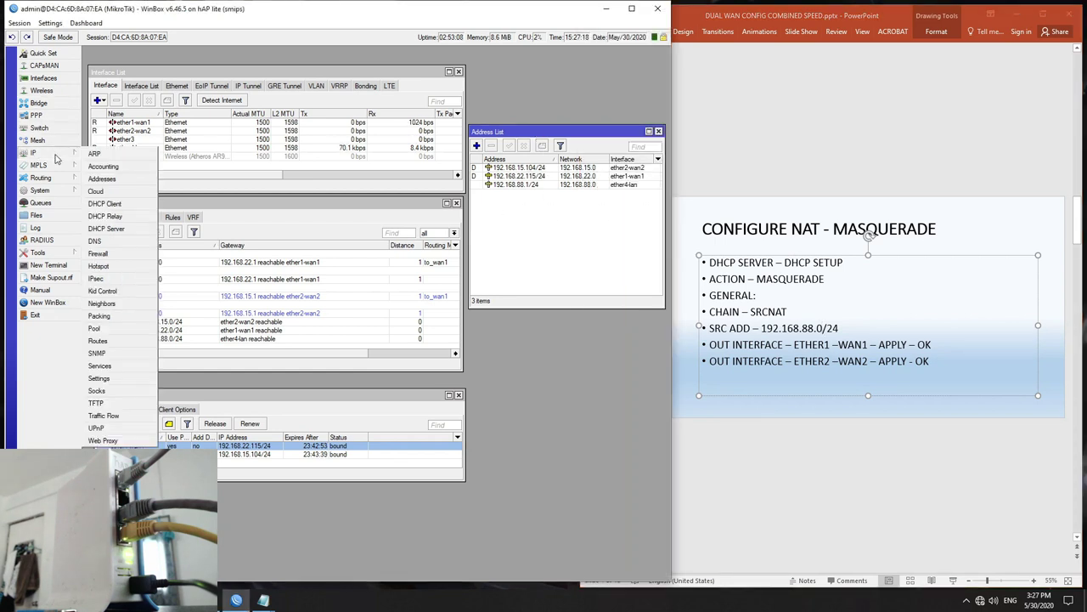
pyautogui.click(97, 254)
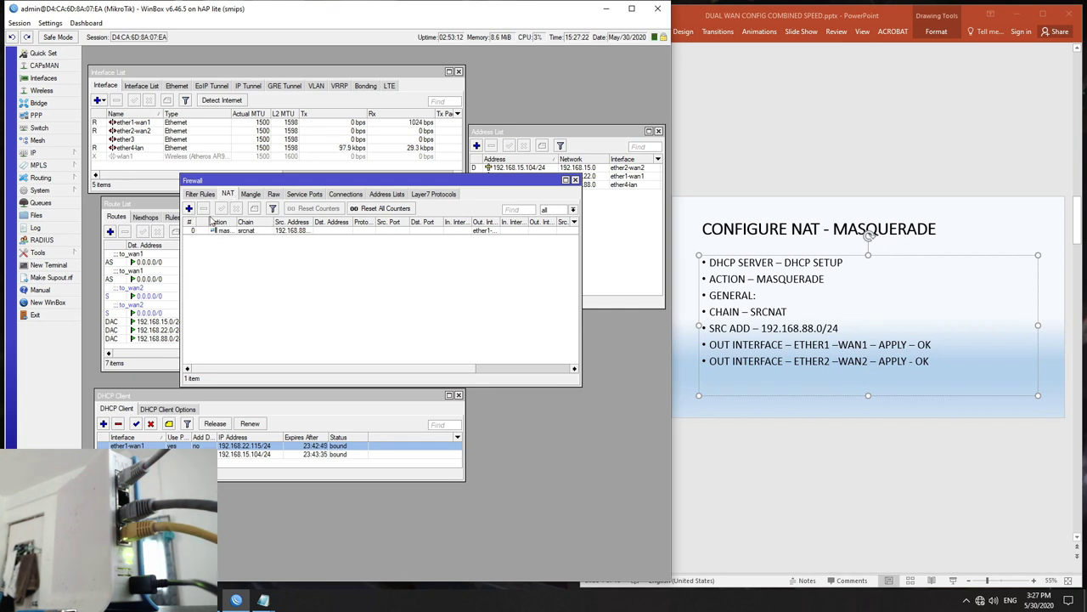
pyautogui.doubleClick(244, 230)
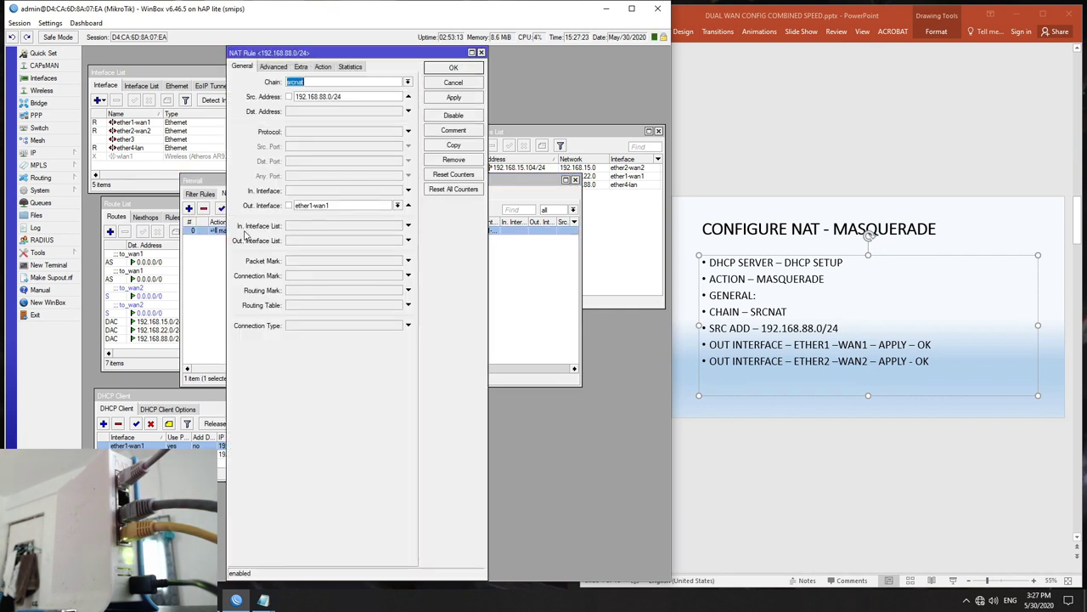
pyautogui.click(450, 146)
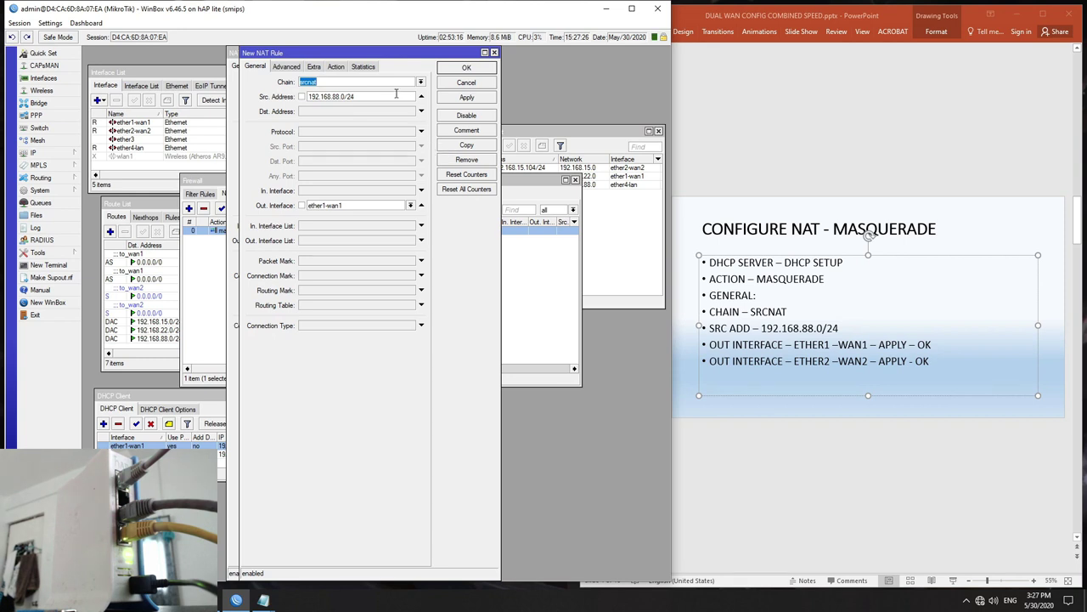
pyautogui.click(409, 206)
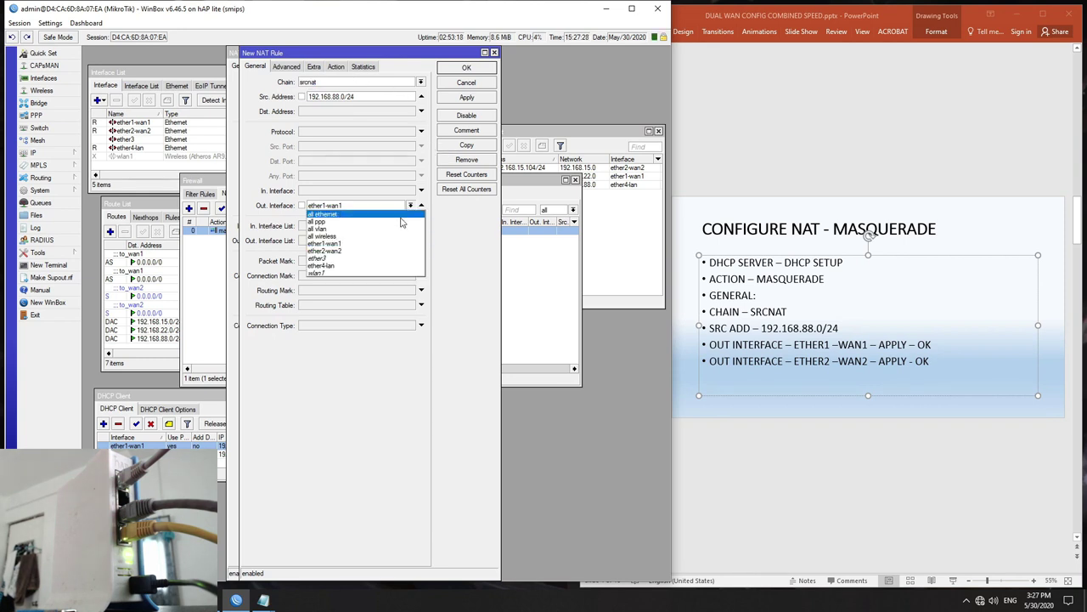
pyautogui.click(359, 253)
# Check the copied rule's masquerade action, save the rule, and close the original NAT rule.
pyautogui.click(336, 67)
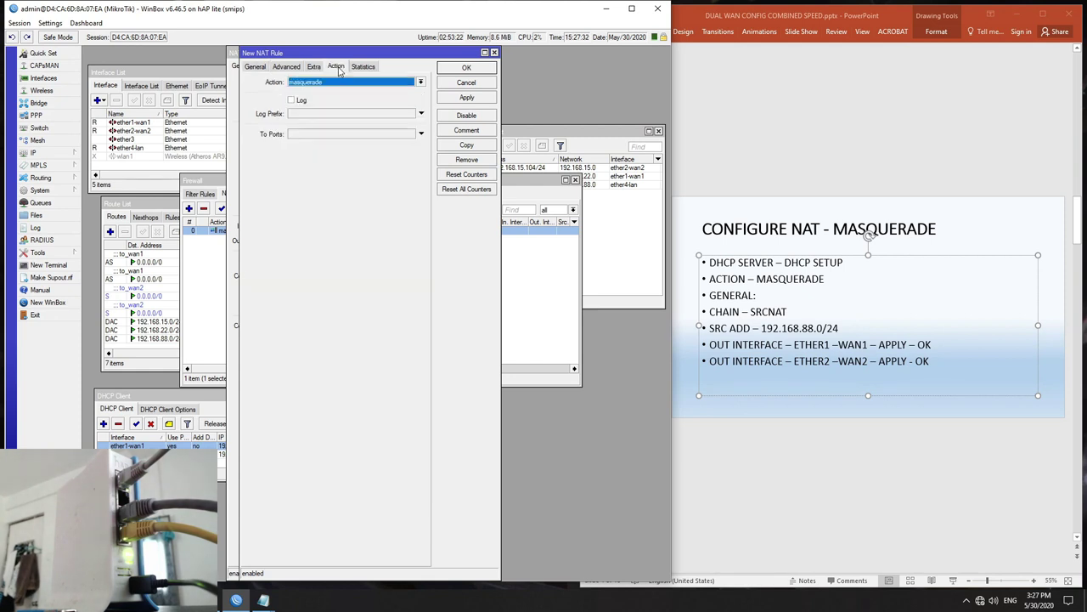
pyautogui.click(257, 67)
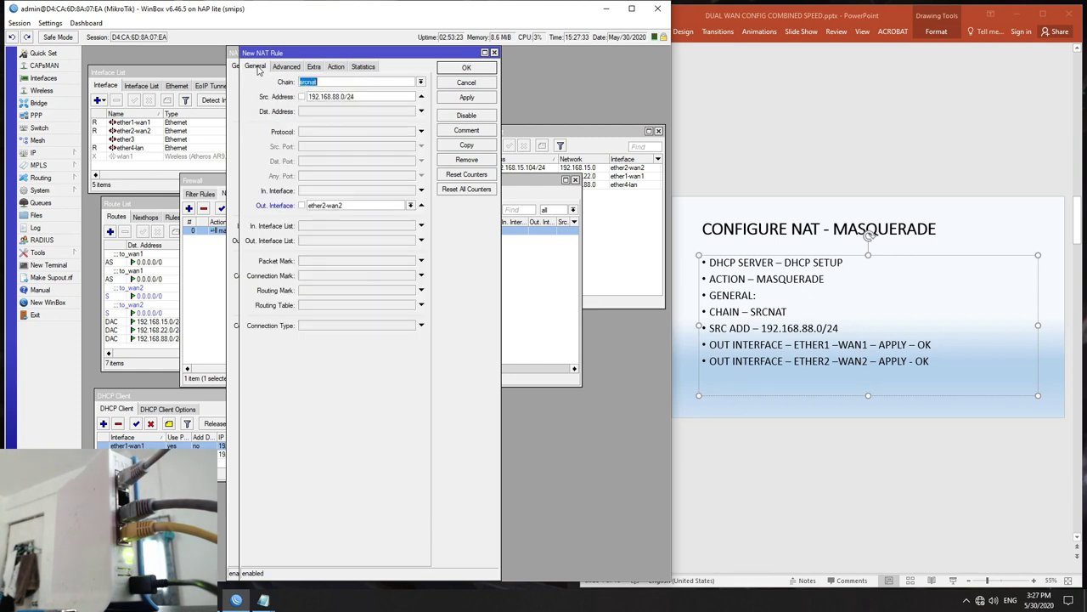
pyautogui.click(466, 98)
pyautogui.click(478, 70)
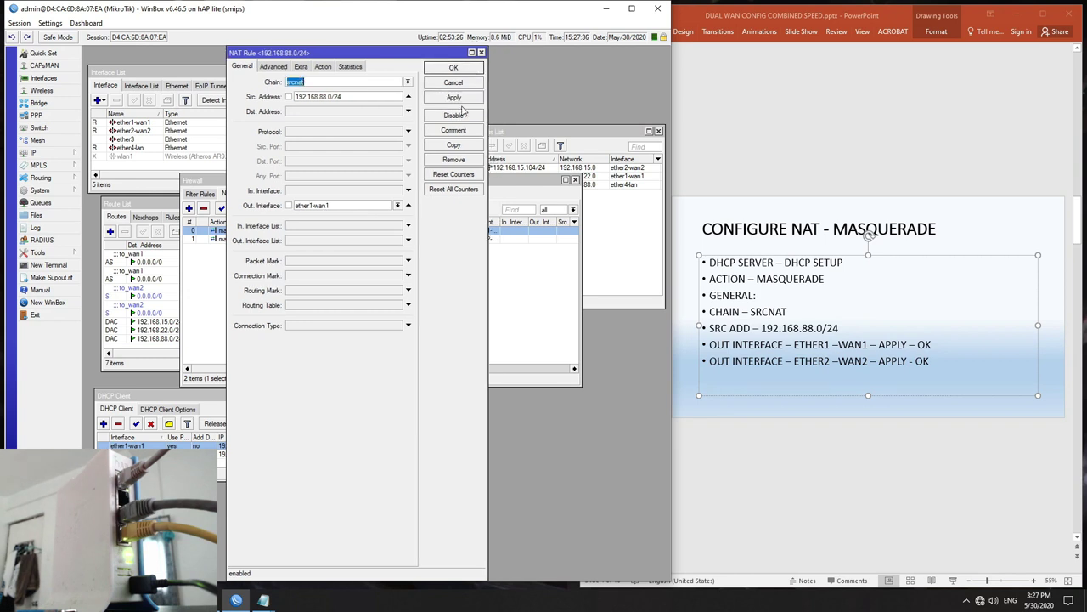
pyautogui.click(481, 53)
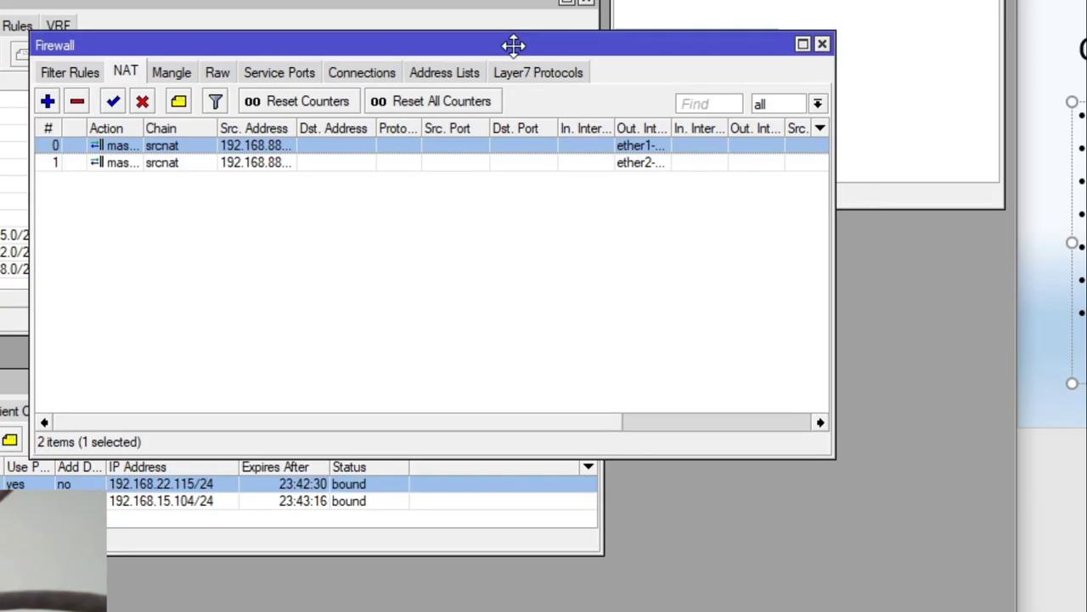
# Widen the Action, Src. Address and Out. Interface columns of the NAT list to review both rules, and close the firewall window.
pyautogui.moveTo(143, 128); pyautogui.dragTo(244, 129)
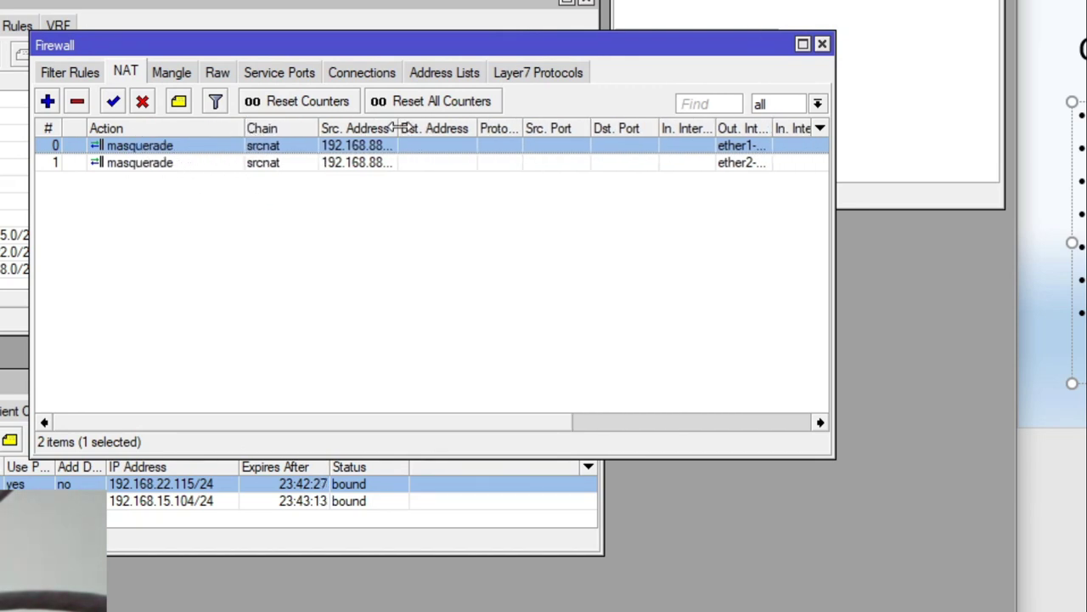
pyautogui.moveTo(400, 128); pyautogui.dragTo(460, 128)
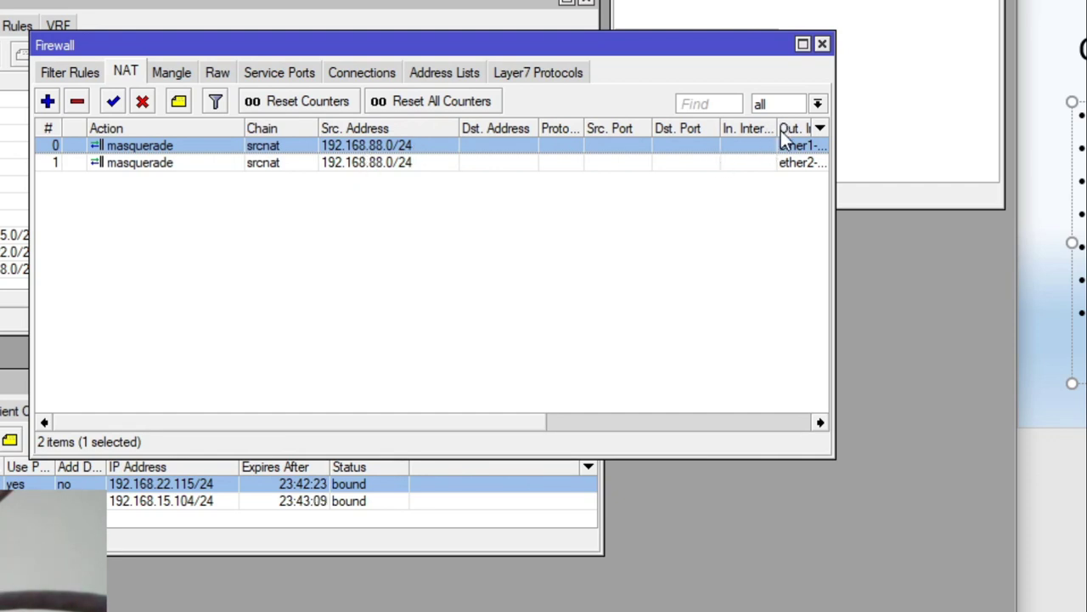
pyautogui.moveTo(831, 220); pyautogui.dragTo(1014, 220)
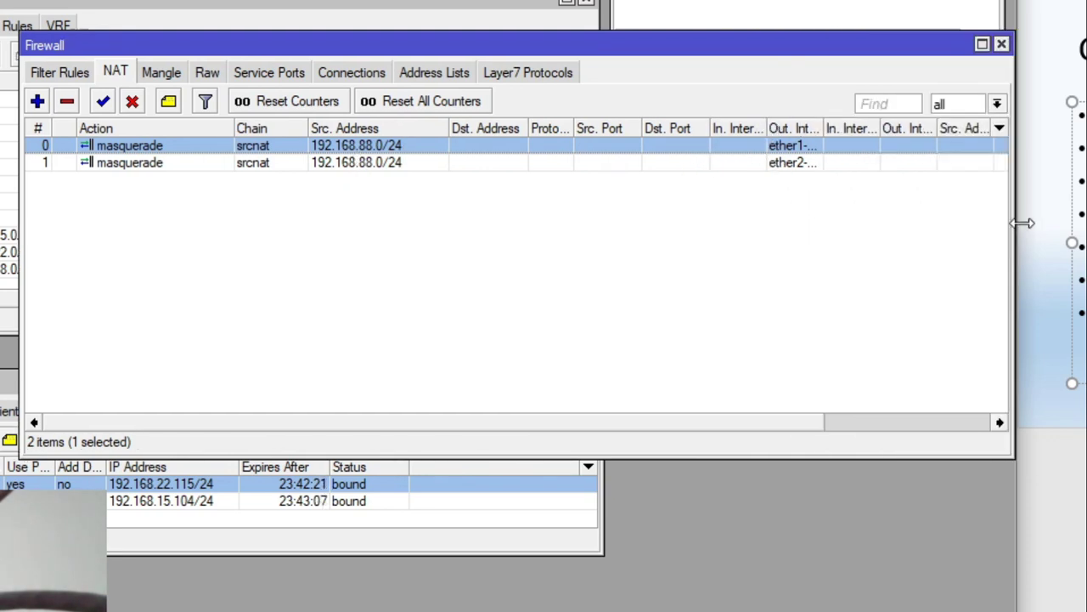
pyautogui.moveTo(831, 128); pyautogui.dragTo(911, 129)
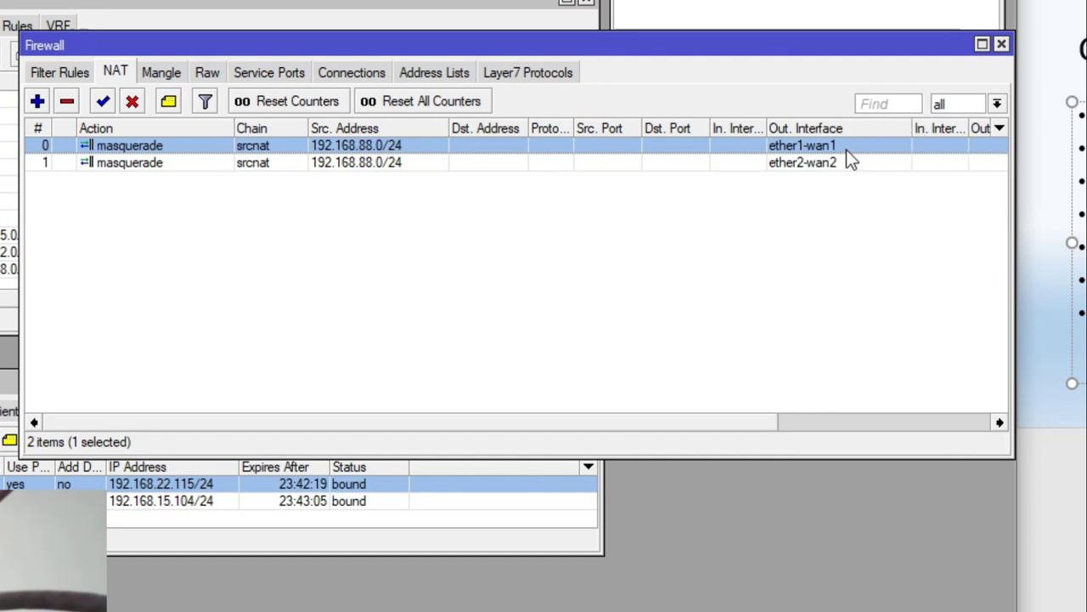
pyautogui.click(768, 253)
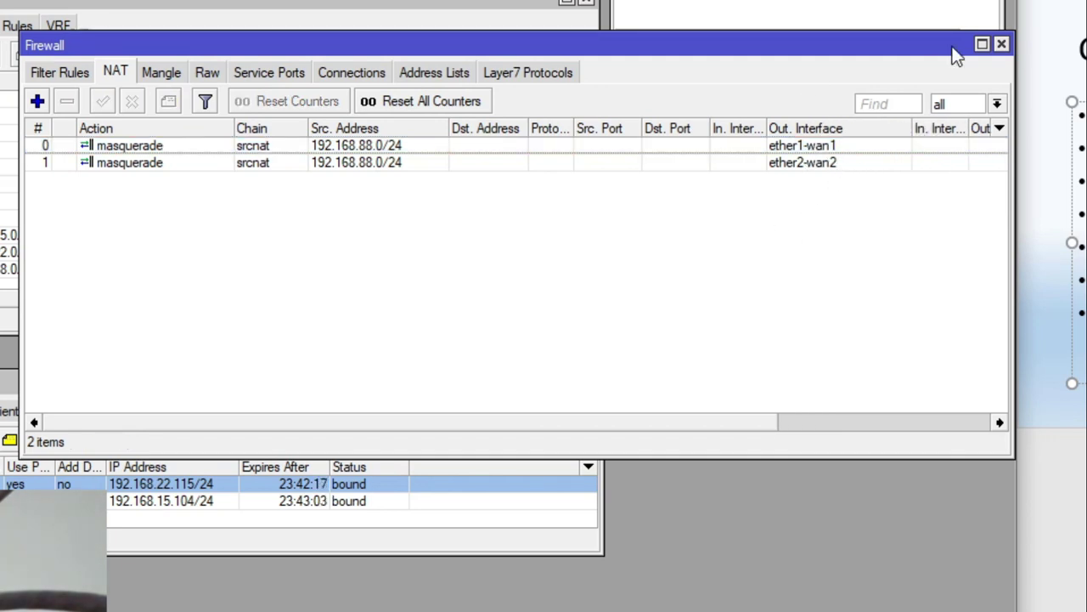
pyautogui.click(1002, 43)
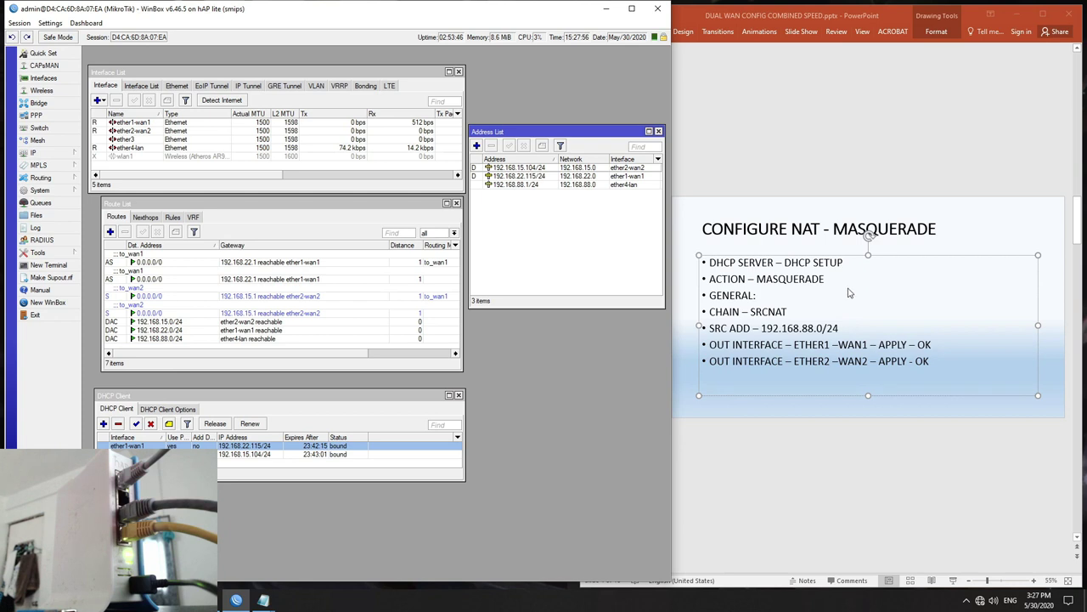
# Bring up the accept-rule slide in PowerPoint, and open the firewall mangle list in WinBox.
pyautogui.click(932, 235)
pyautogui.scroll(-1, 845, 266)
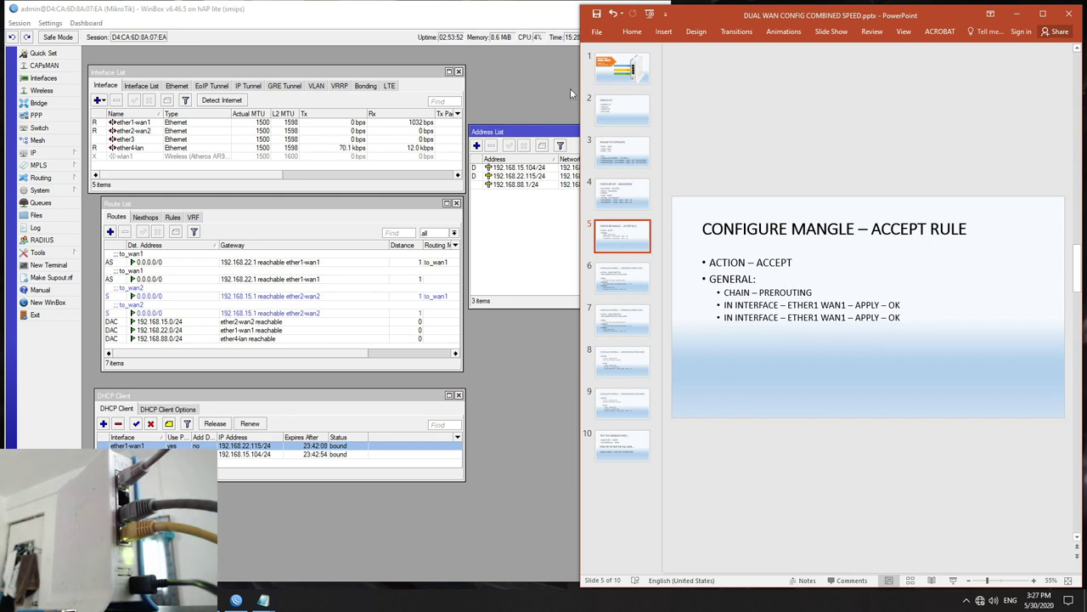
pyautogui.click(282, 20)
pyautogui.click(75, 154)
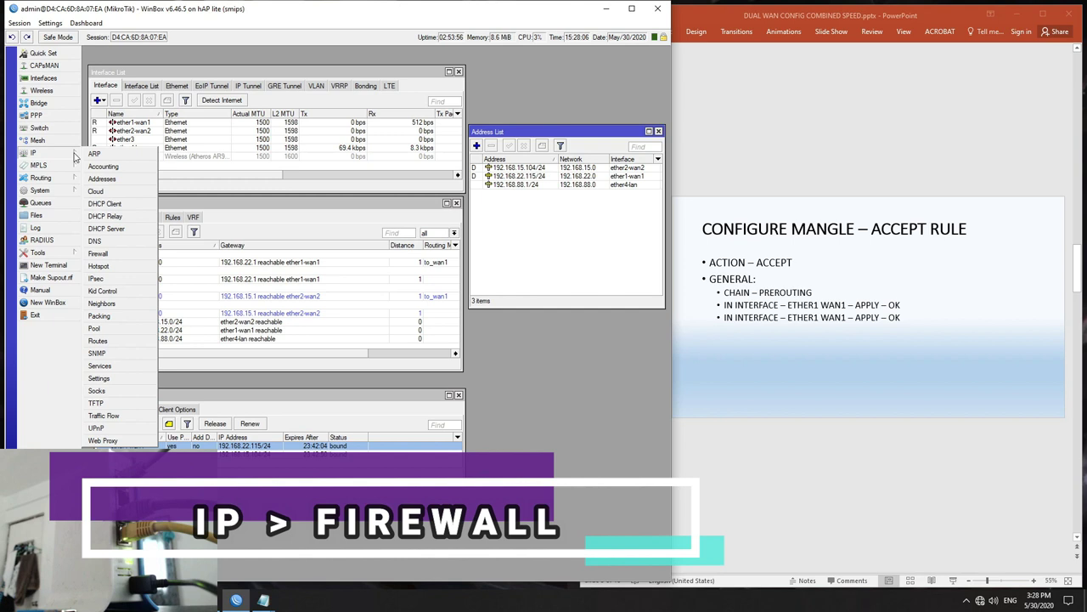
pyautogui.click(98, 254)
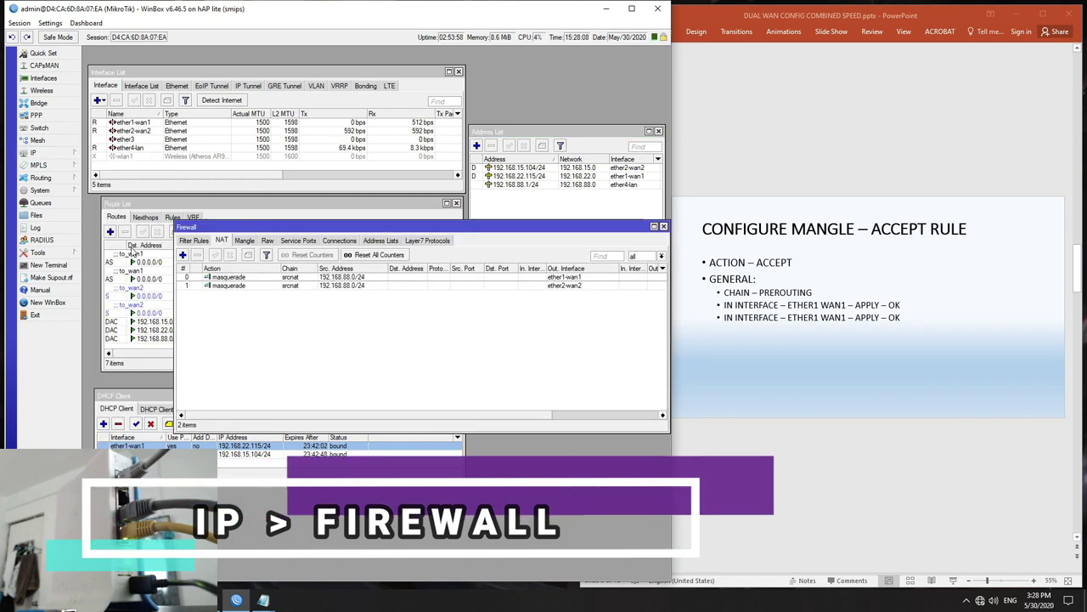
pyautogui.click(244, 241)
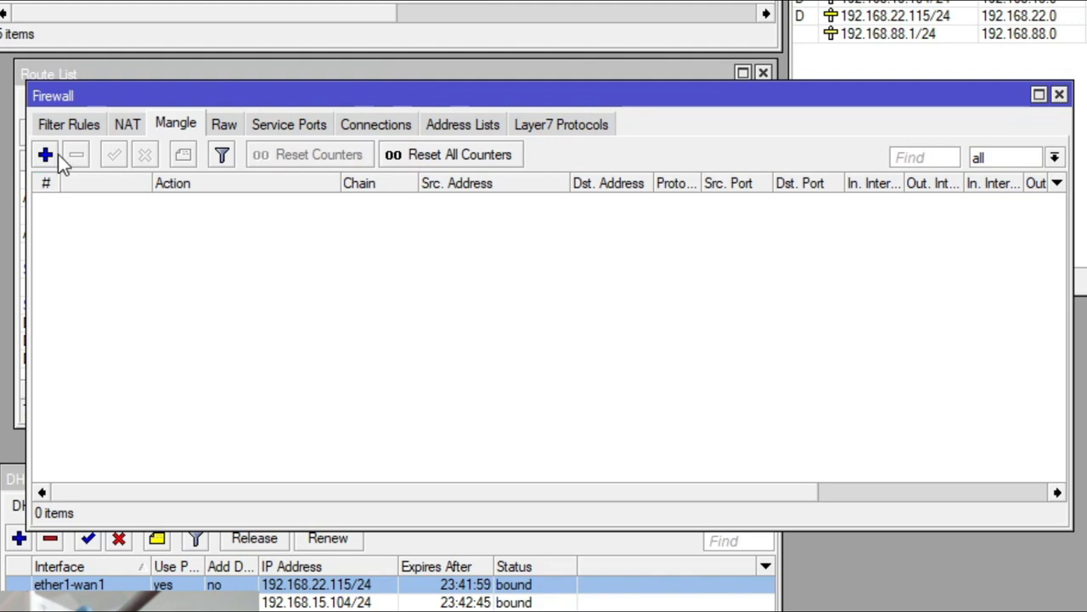
# Start a new mangle rule with the action accept, and open its general settings.
pyautogui.click(47, 157)
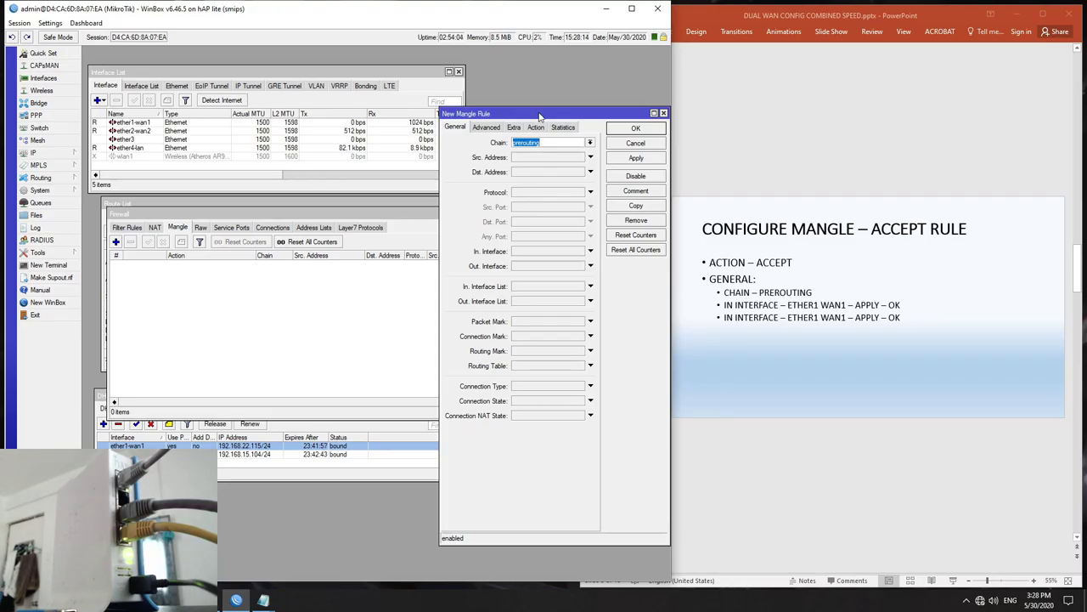
pyautogui.moveTo(539, 117); pyautogui.dragTo(296, 121)
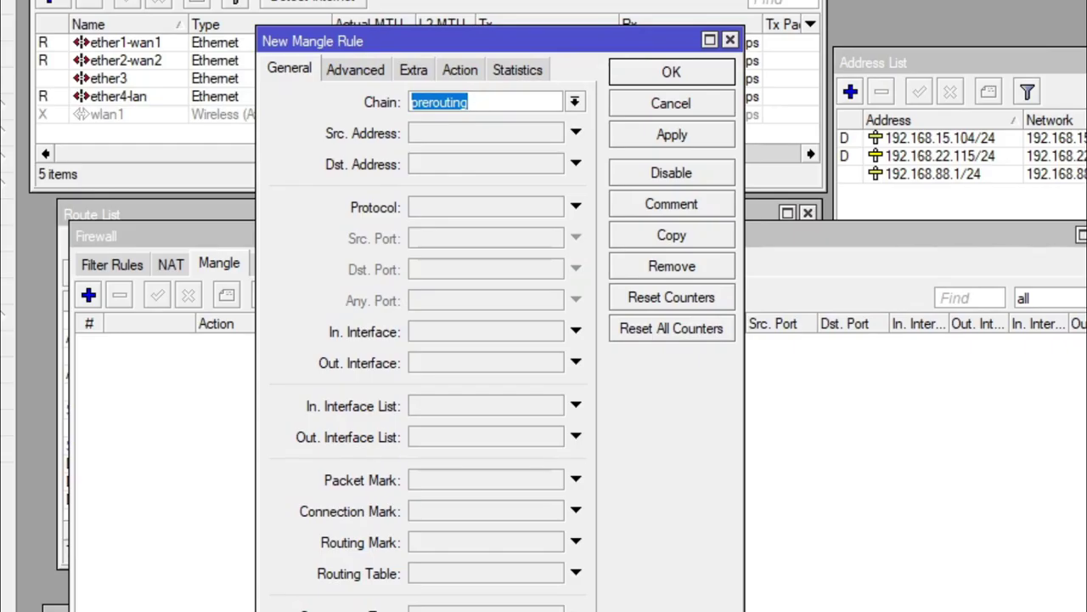
pyautogui.click(463, 72)
pyautogui.click(574, 102)
pyautogui.click(510, 117)
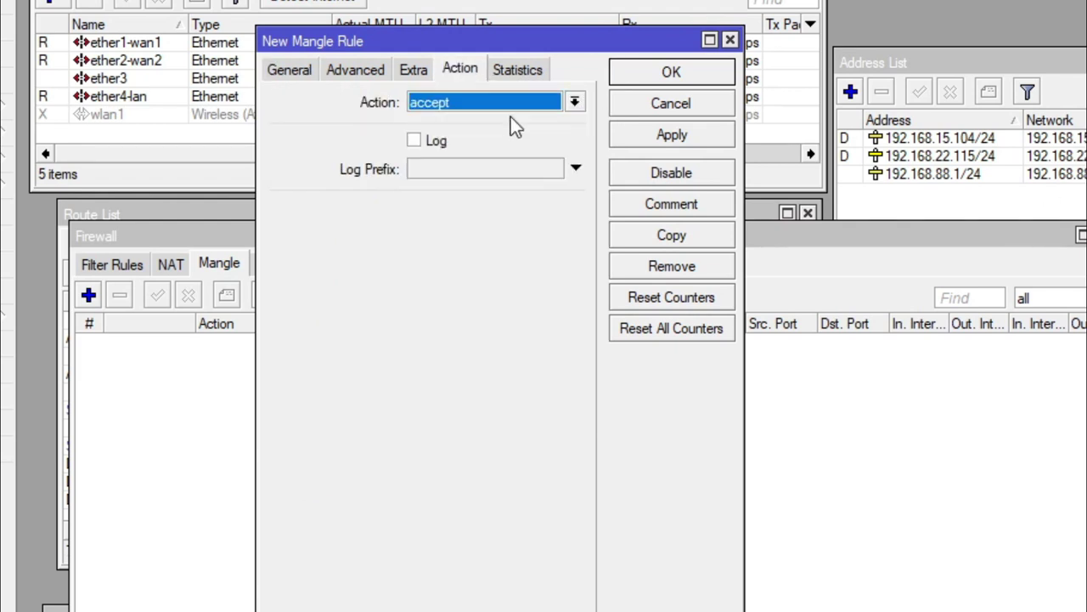
pyautogui.click(289, 71)
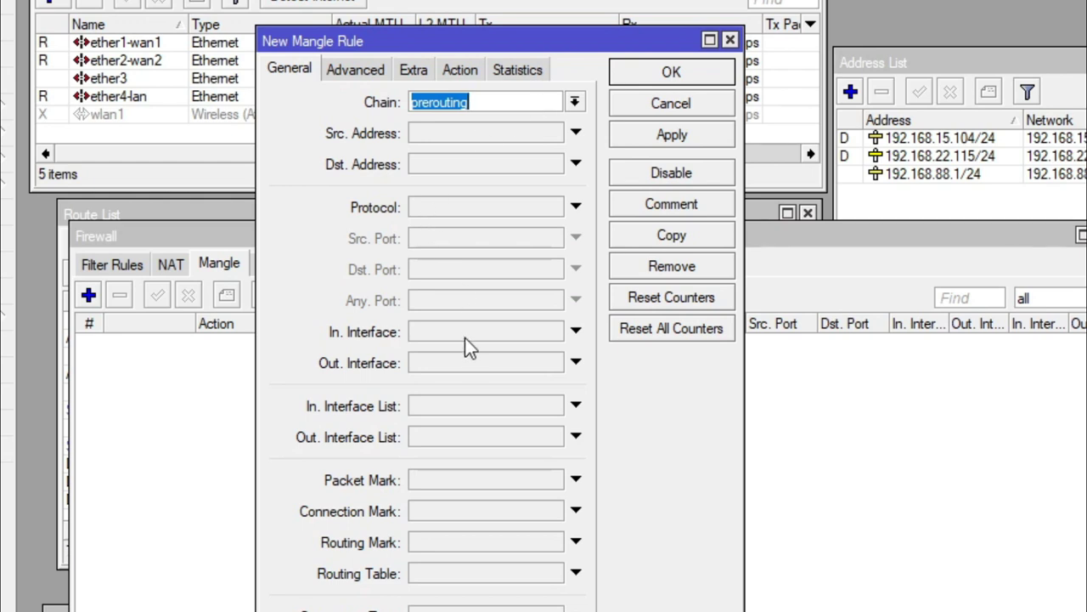
# Set the prerouting accept rule's in interface to ether1-wan1 and save the rule.
pyautogui.click(575, 334)
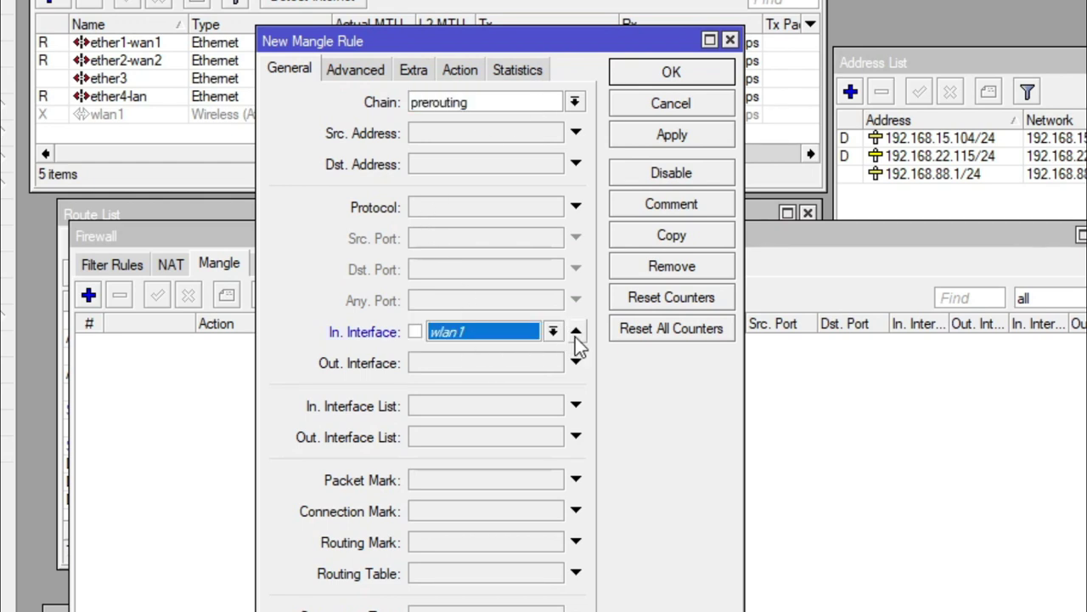
pyautogui.click(553, 332)
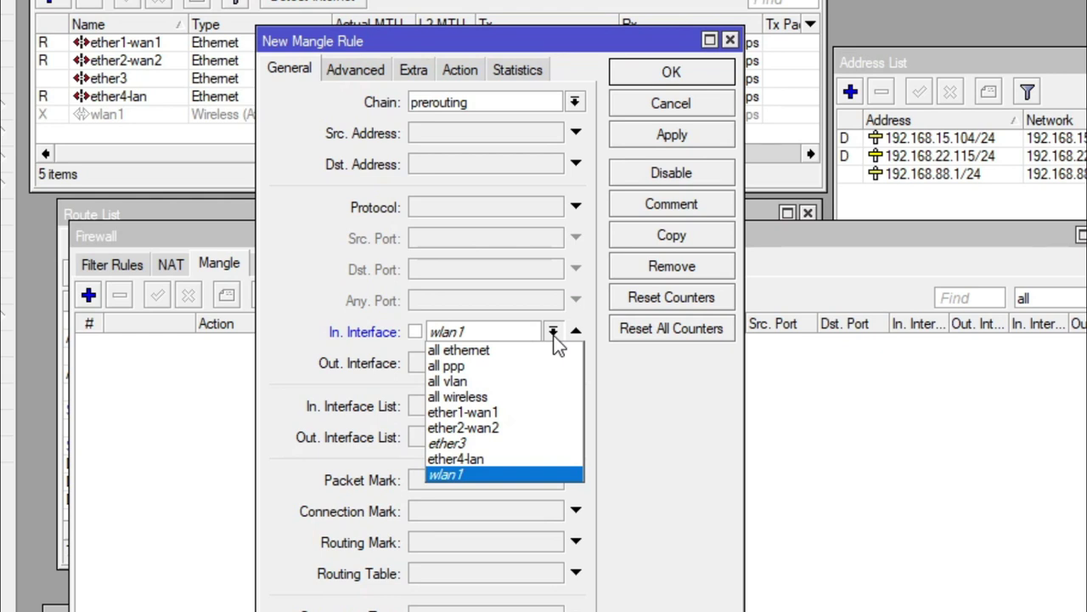
pyautogui.click(515, 413)
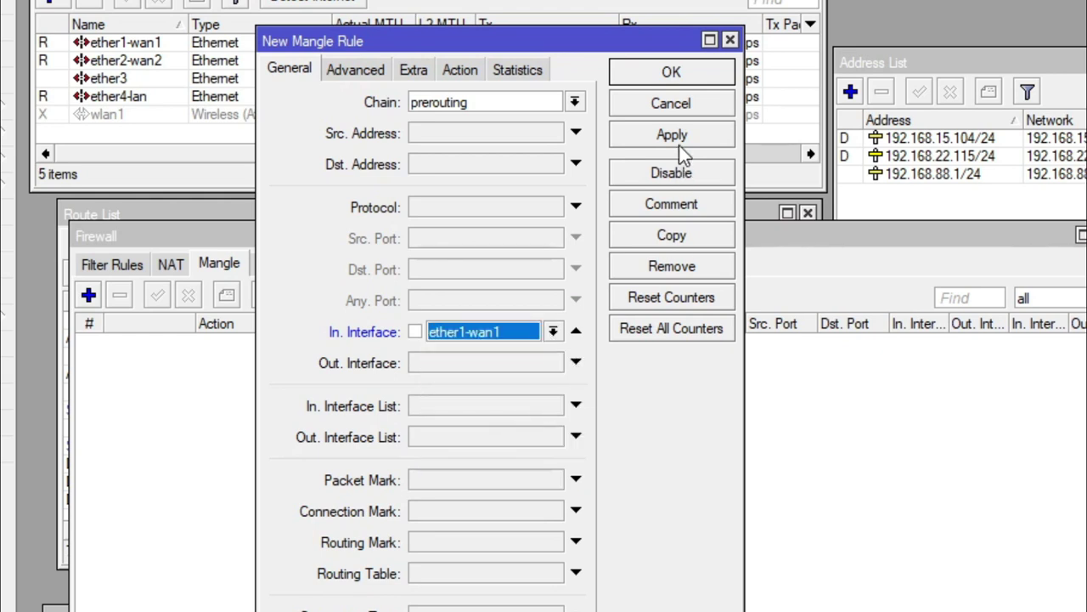
pyautogui.click(687, 144)
pyautogui.click(710, 73)
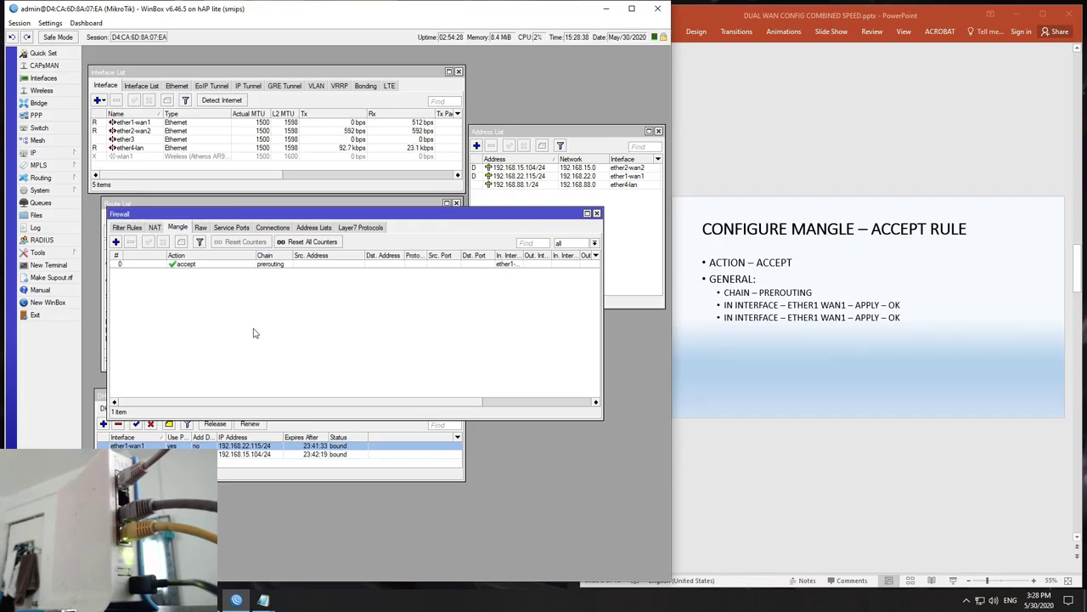
# Copy the ether1-wan1 accept rule, set the copy's in interface to ether2-wan2, apply it, and close both rules.
pyautogui.doubleClick(269, 265)
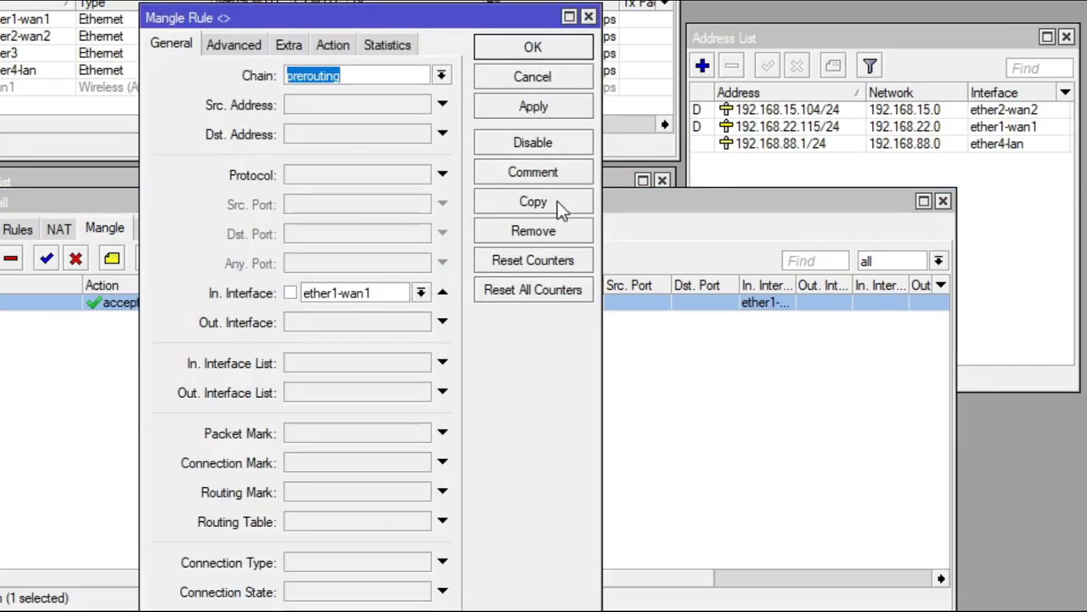
pyautogui.click(558, 201)
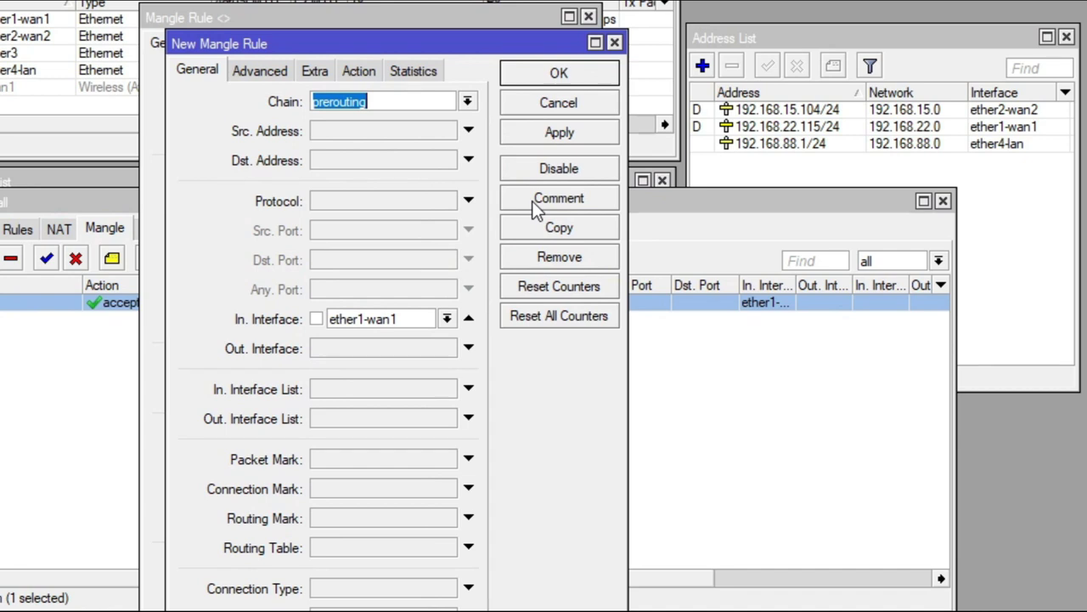
pyautogui.click(447, 319)
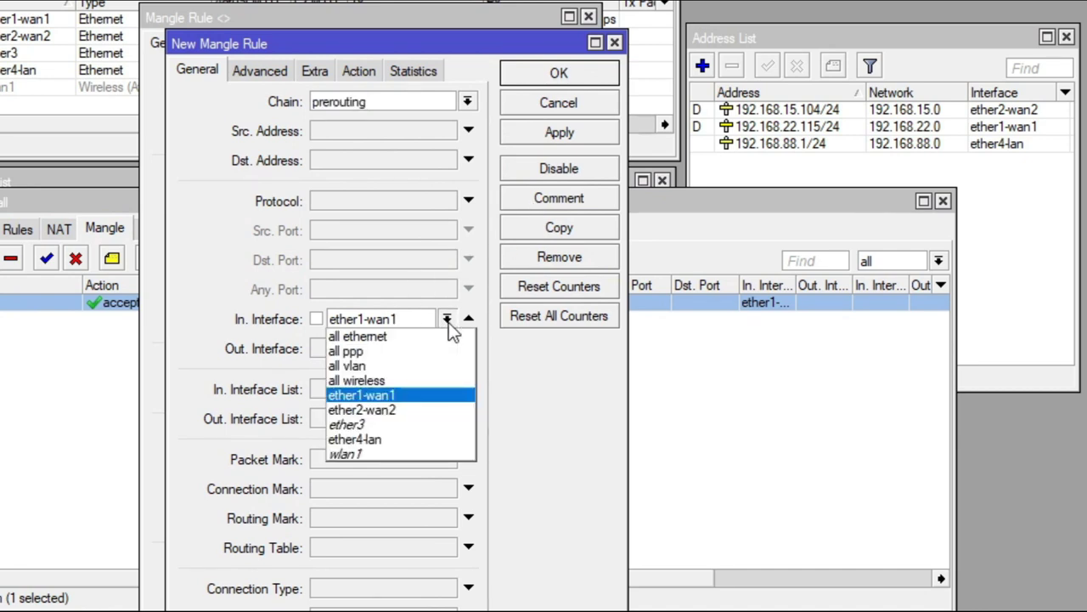
pyautogui.click(379, 411)
pyautogui.click(583, 133)
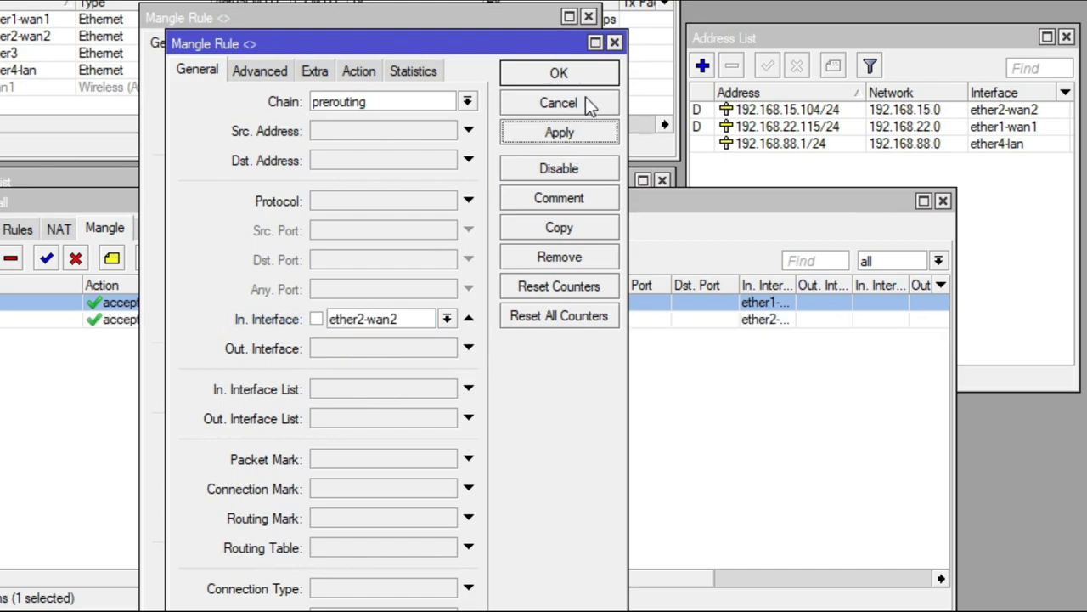
pyautogui.click(585, 102)
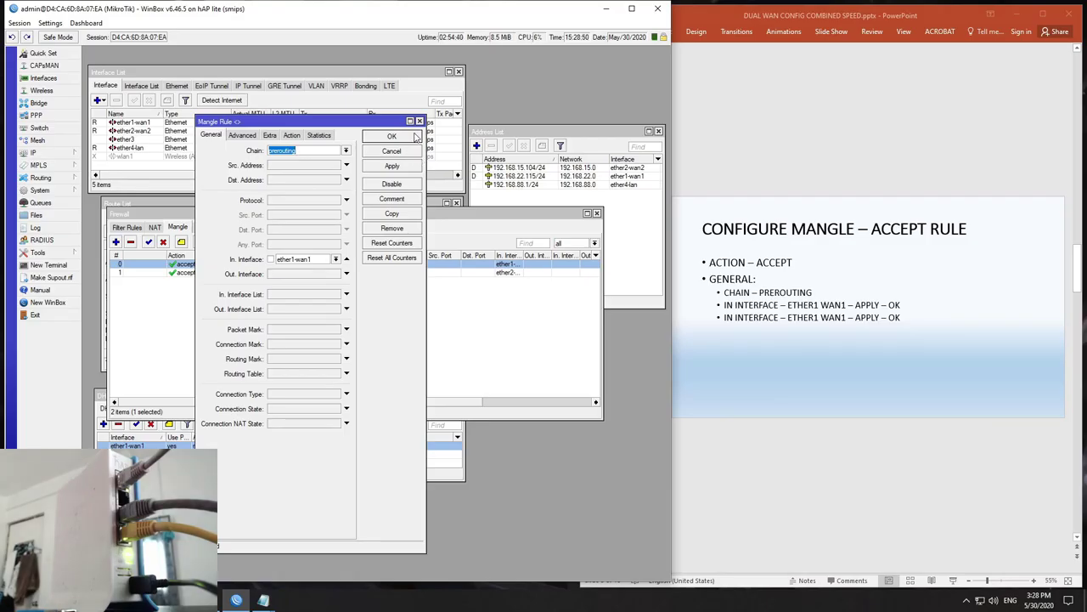
pyautogui.click(418, 121)
# Correct the second in-interface line on the PowerPoint accept-rule slide to ETHER2 WAN2, and return to WinBox.
pyautogui.click(842, 321)
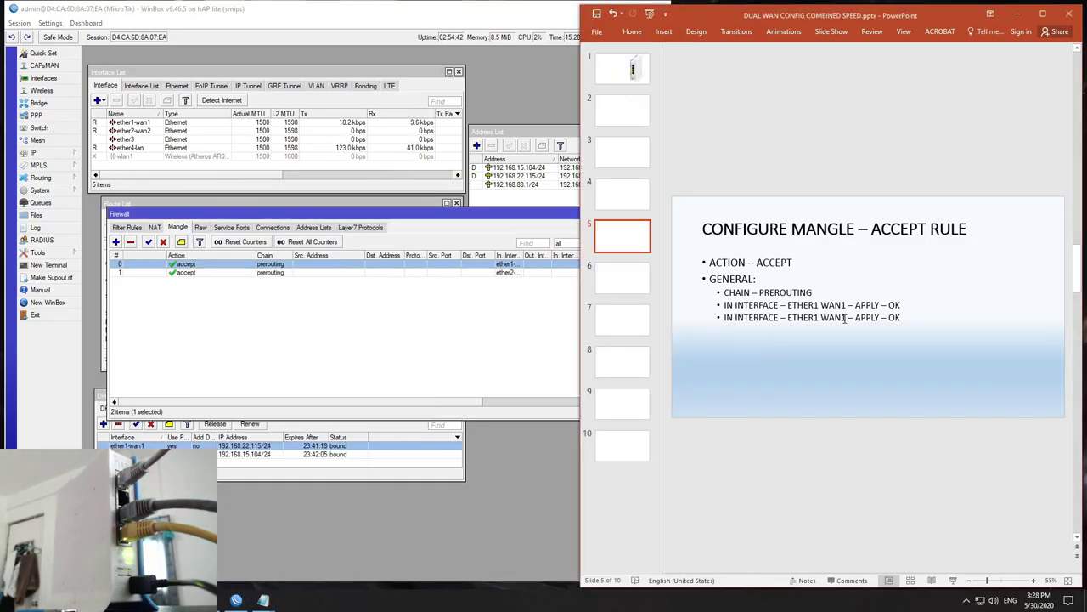
pyautogui.press('BackSpace')
pyautogui.write('2')
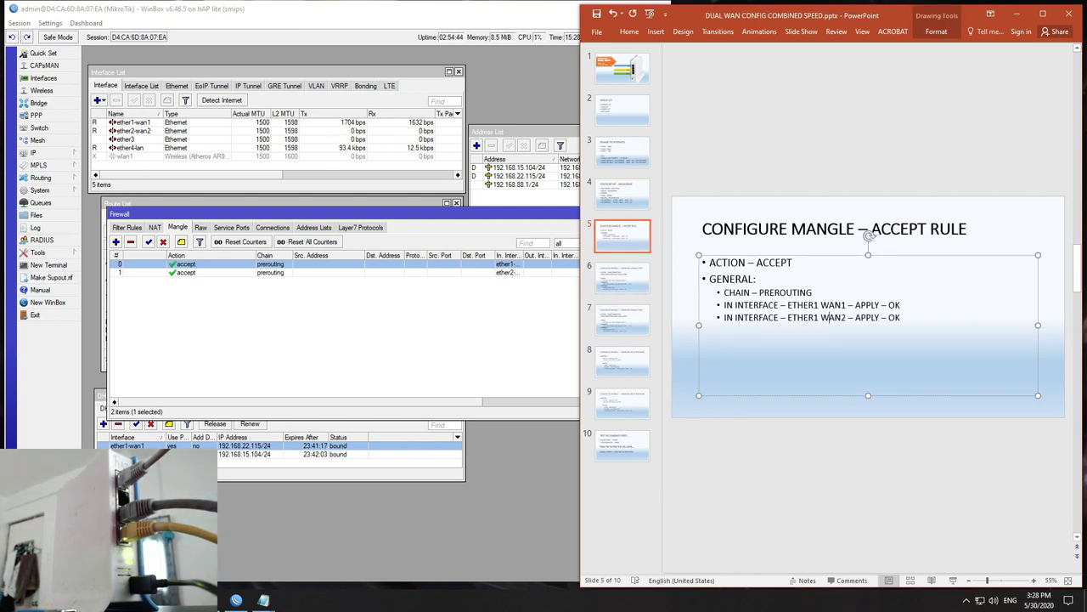
pyautogui.click(819, 318)
pyautogui.press('BackSpace')
pyautogui.write('2')
pyautogui.click(440, 231)
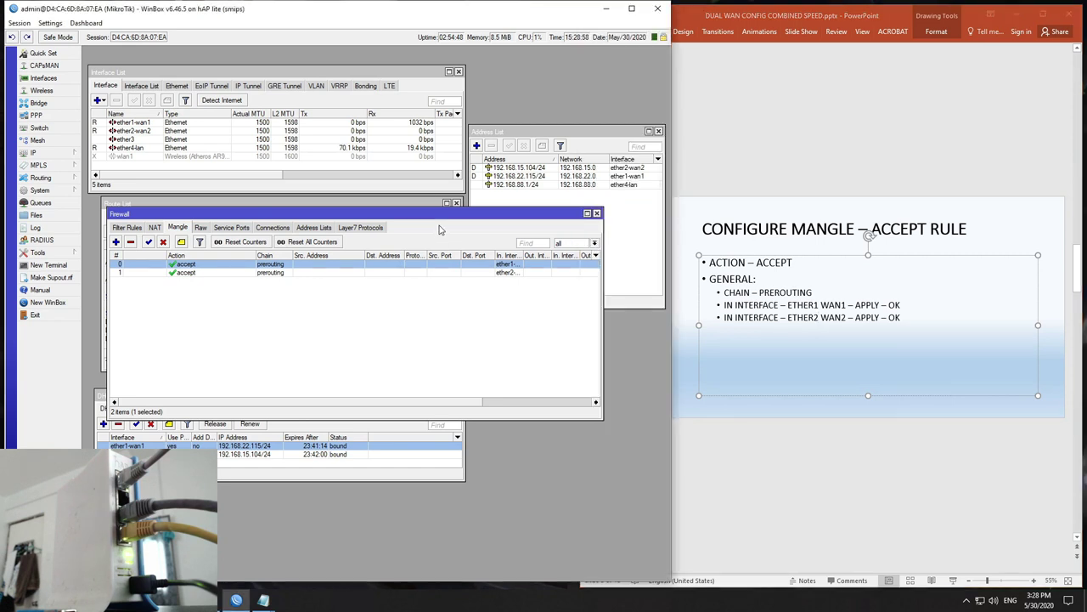
# Bring up slide 6 on marking connections in PowerPoint, and move the firewall window slightly upward in WinBox.
pyautogui.click(824, 190)
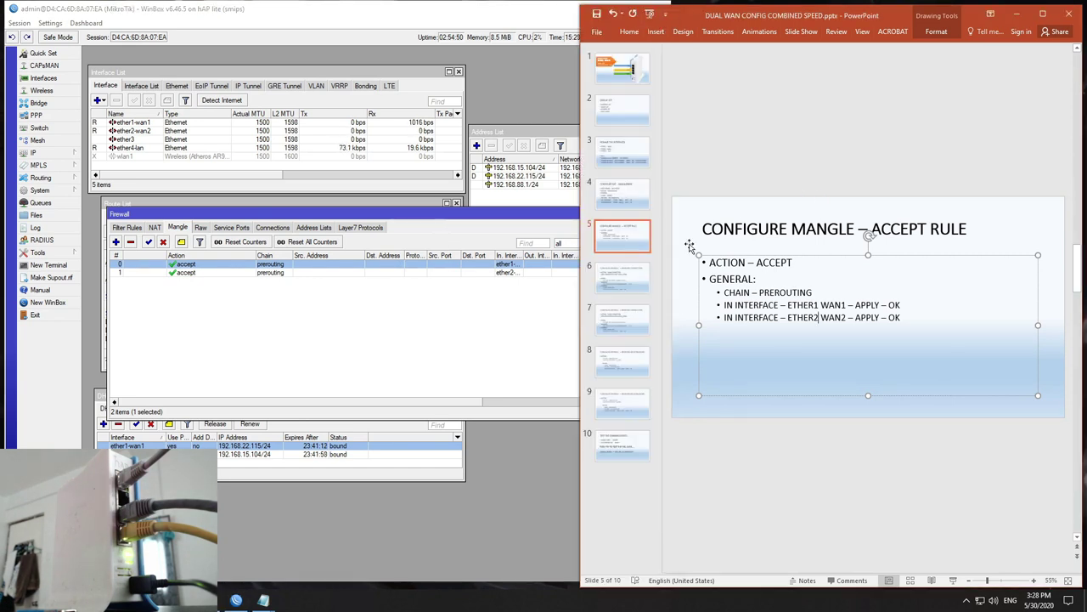
pyautogui.click(637, 285)
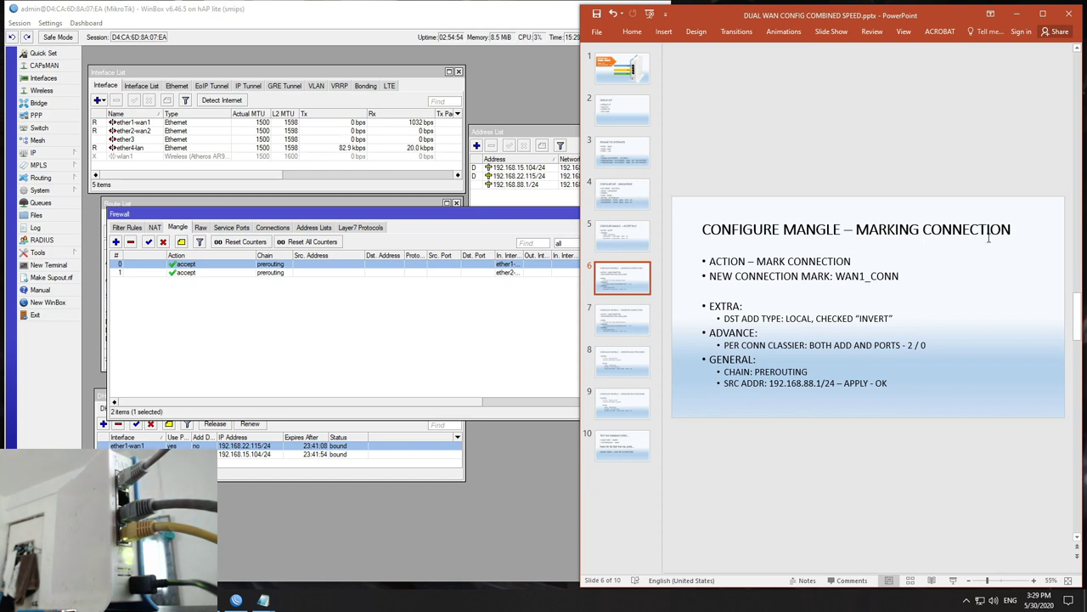
pyautogui.click(371, 306)
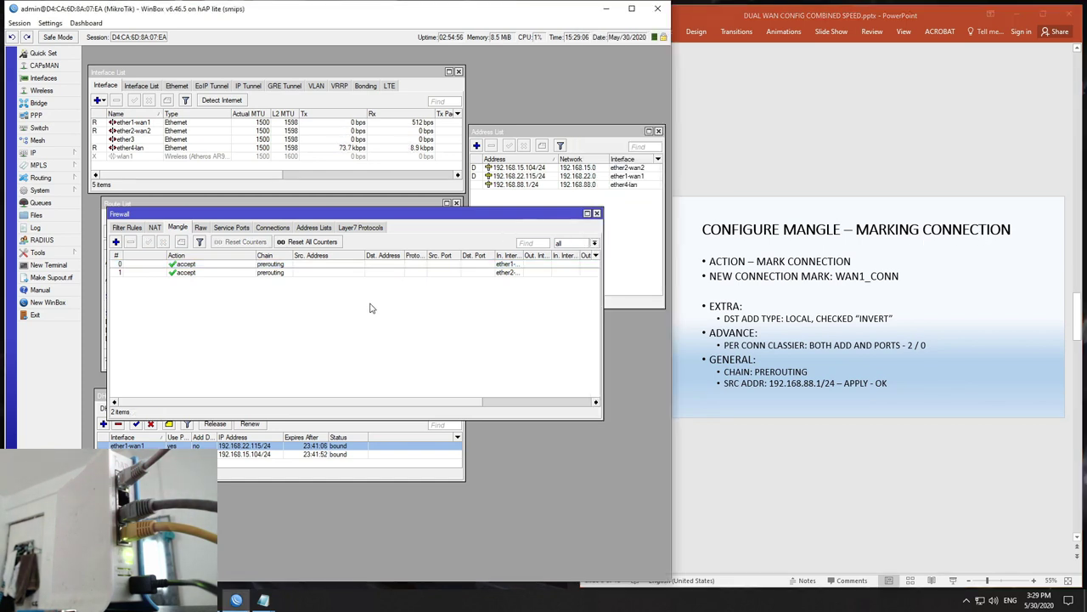
pyautogui.moveTo(330, 214)
pyautogui.mouseDown()
pyautogui.moveTo(311, 201)
pyautogui.moveTo(328, 193)
pyautogui.mouseUp()
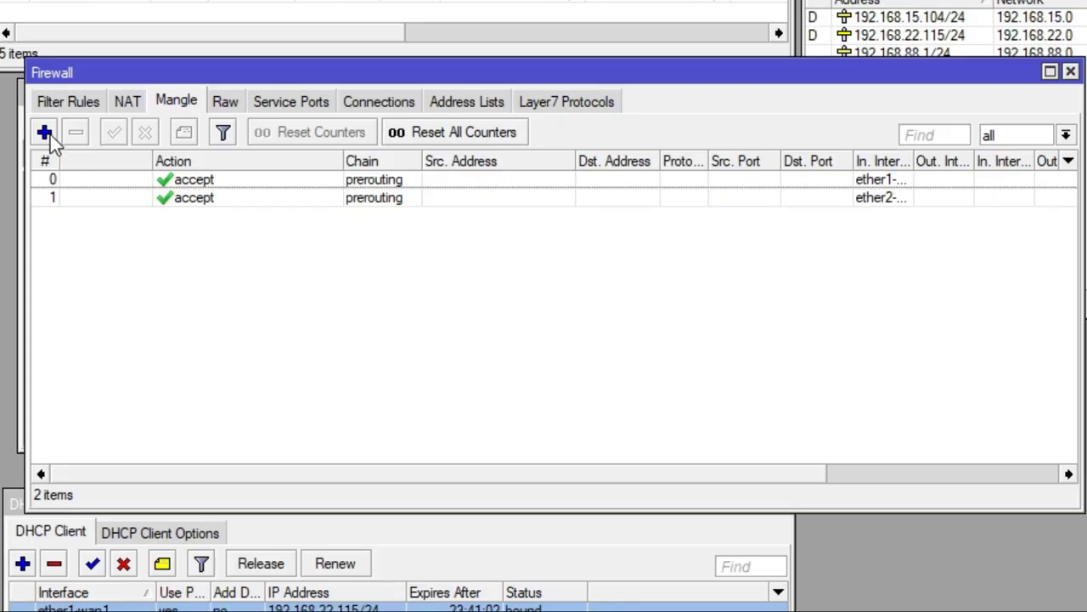
# Create a new mangle rule with the action set to mark connection.
pyautogui.click(44, 132)
pyautogui.moveTo(323, 125); pyautogui.dragTo(307, 116)
pyautogui.click(435, 76)
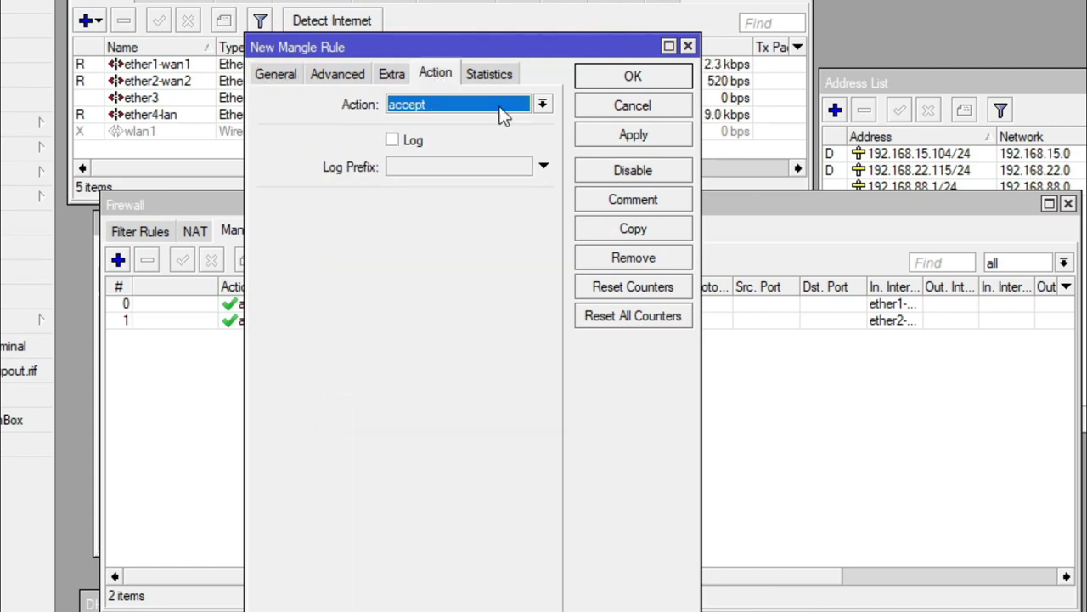
pyautogui.click(542, 103)
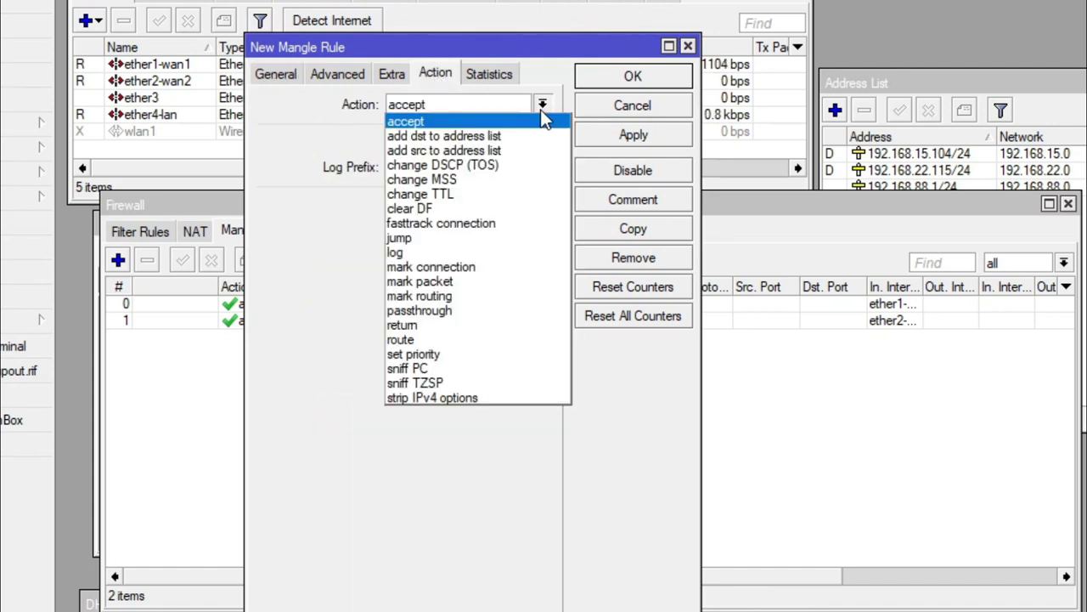
pyautogui.click(476, 267)
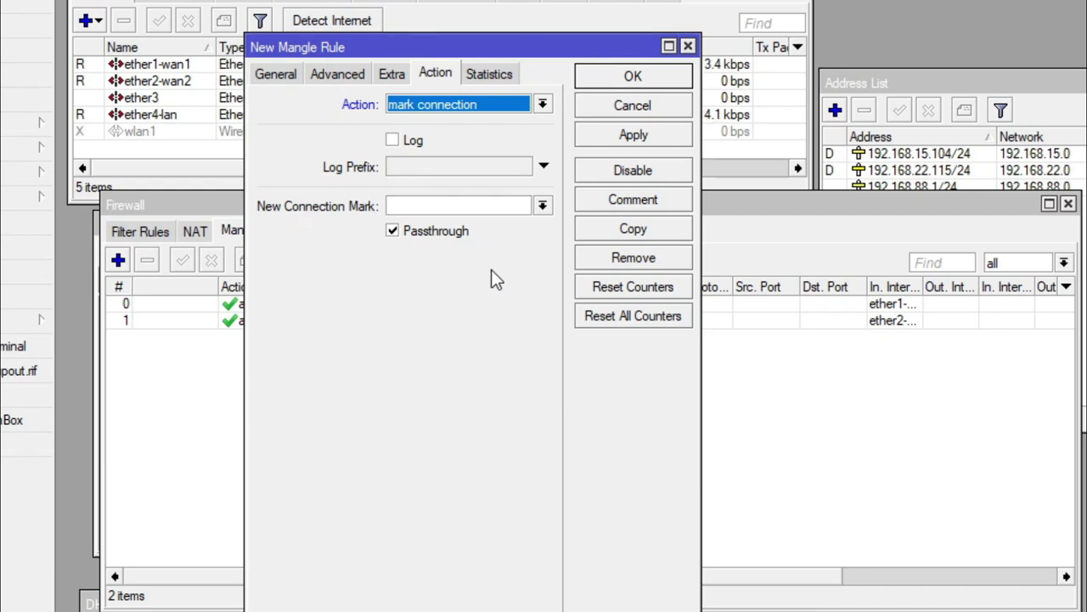
# Set the rule's new connection mark to wan1_conn.
pyautogui.click(461, 206)
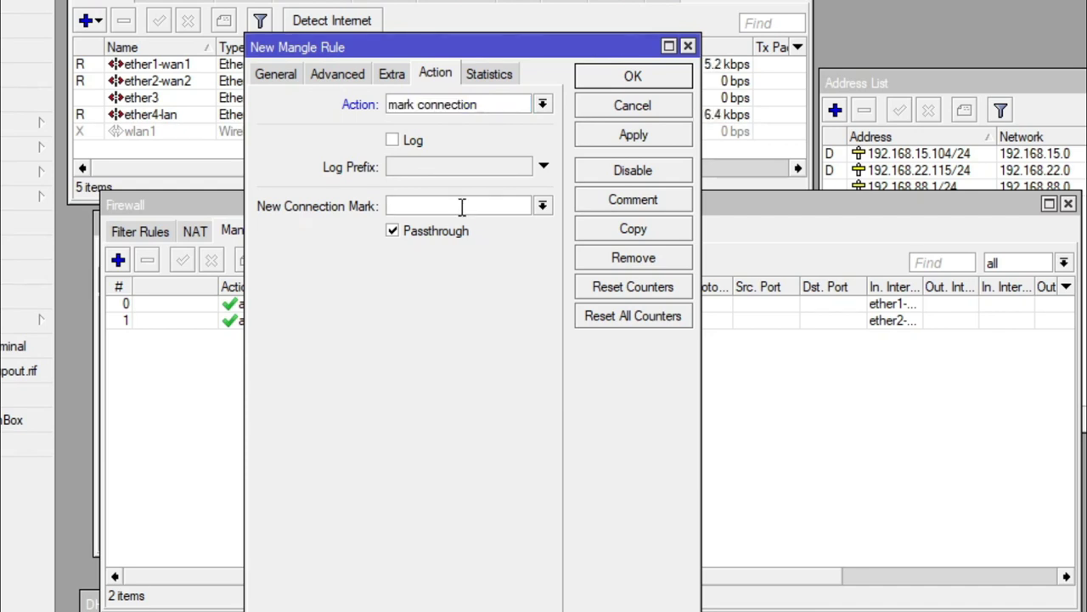
pyautogui.write('WAN')
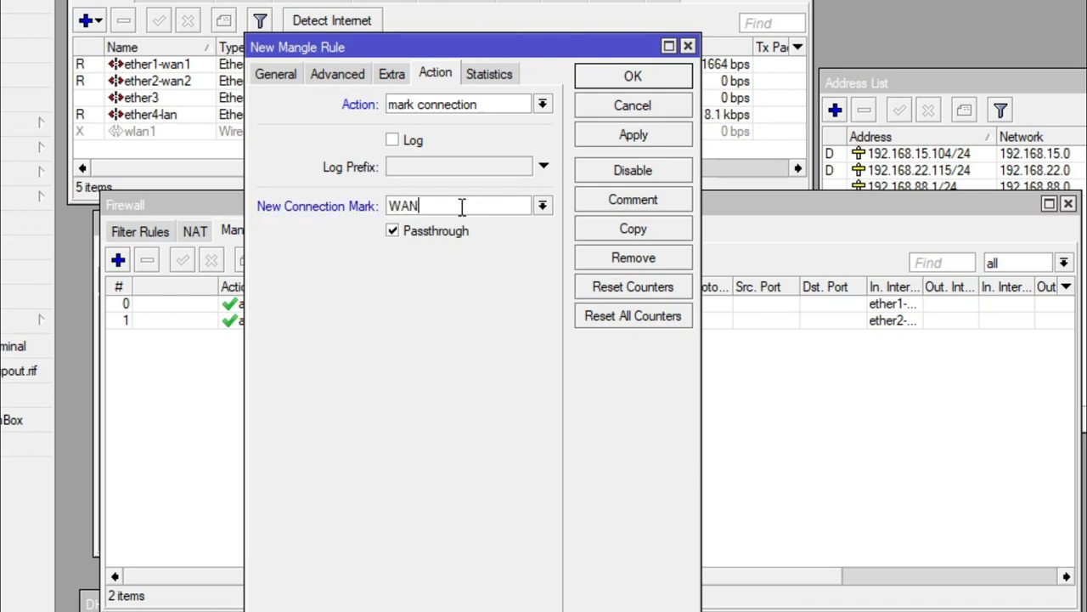
pyautogui.press('BackSpace')
pyautogui.press('BackSpace')
pyautogui.press('BackSpace')
pyautogui.write('wea')
pyautogui.write('1')
pyautogui.write('_conn')
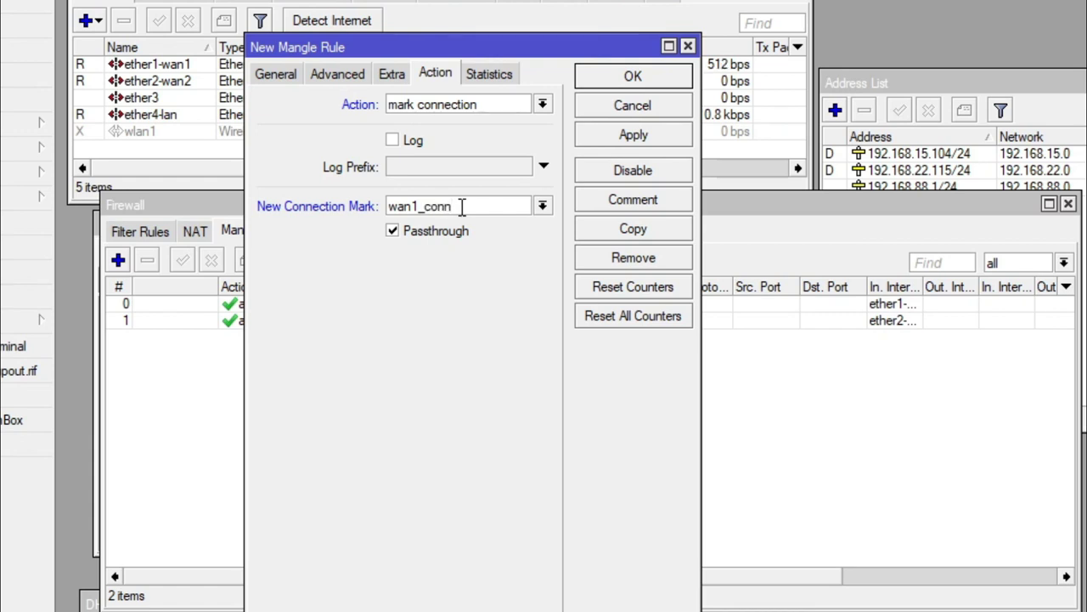
# Set the rule's destination address type to local and invert the match.
pyautogui.click(394, 76)
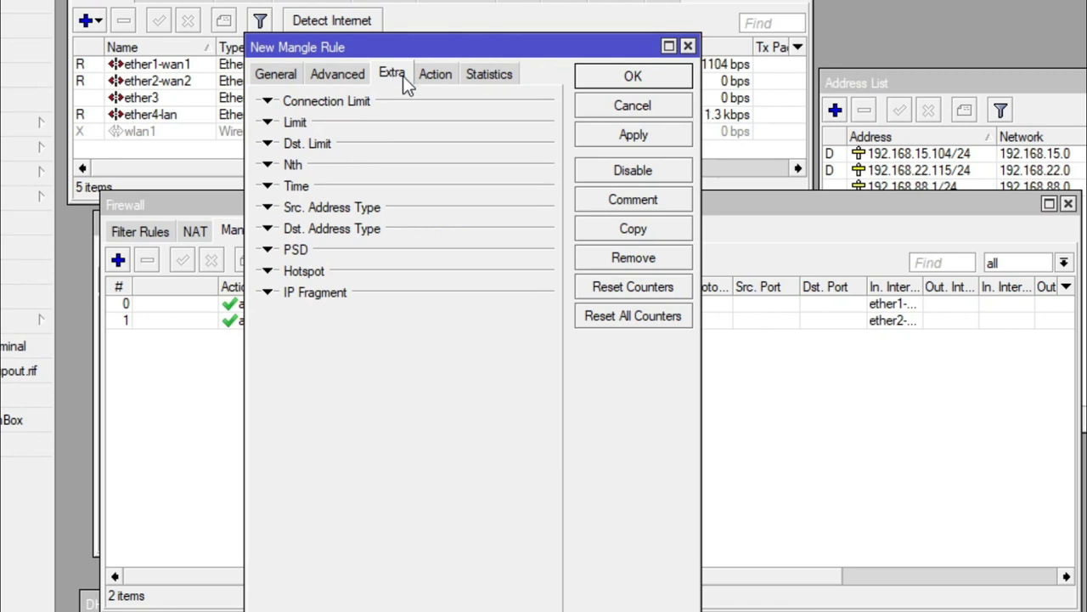
pyautogui.click(268, 230)
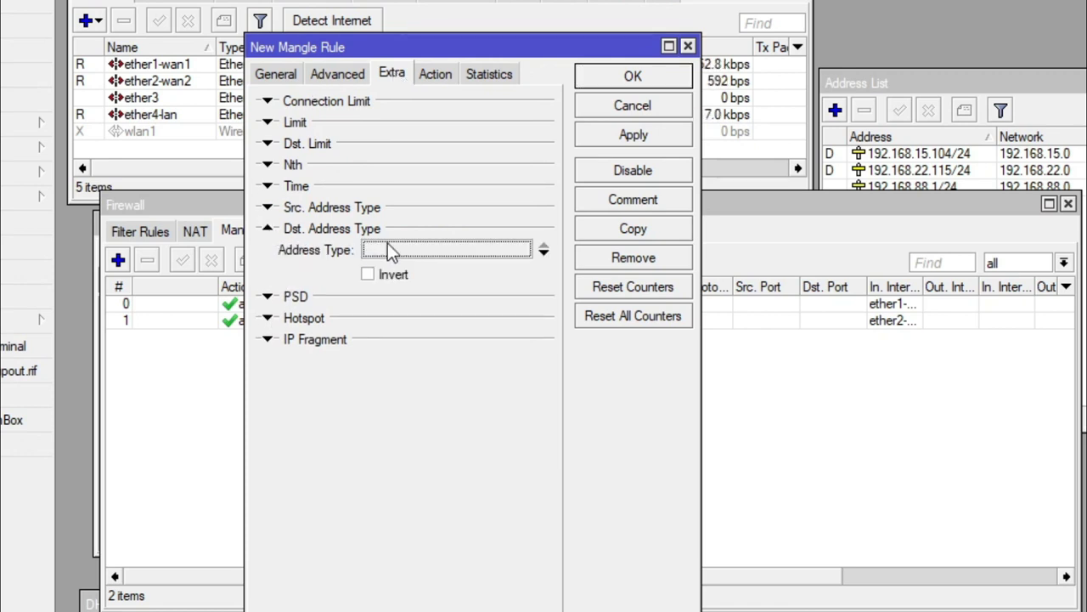
pyautogui.click(544, 249)
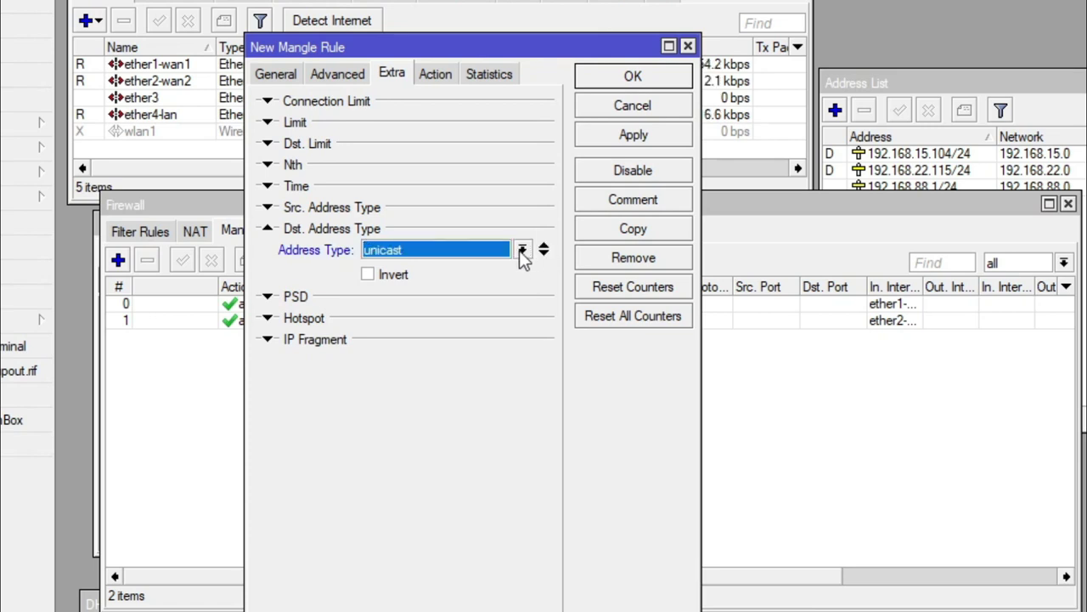
pyautogui.click(522, 250)
pyautogui.click(423, 282)
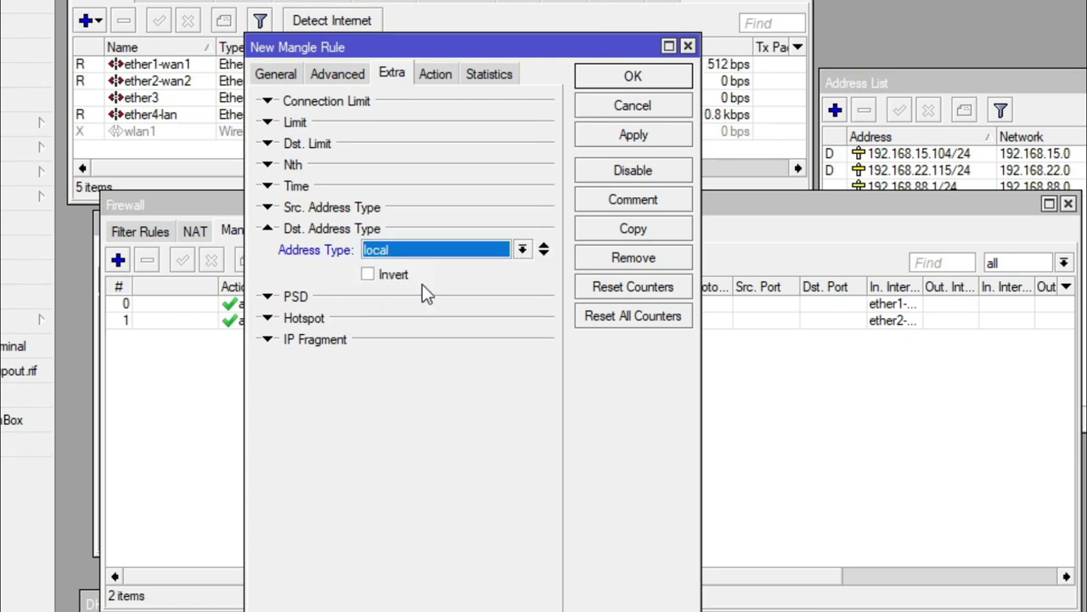
pyautogui.click(374, 275)
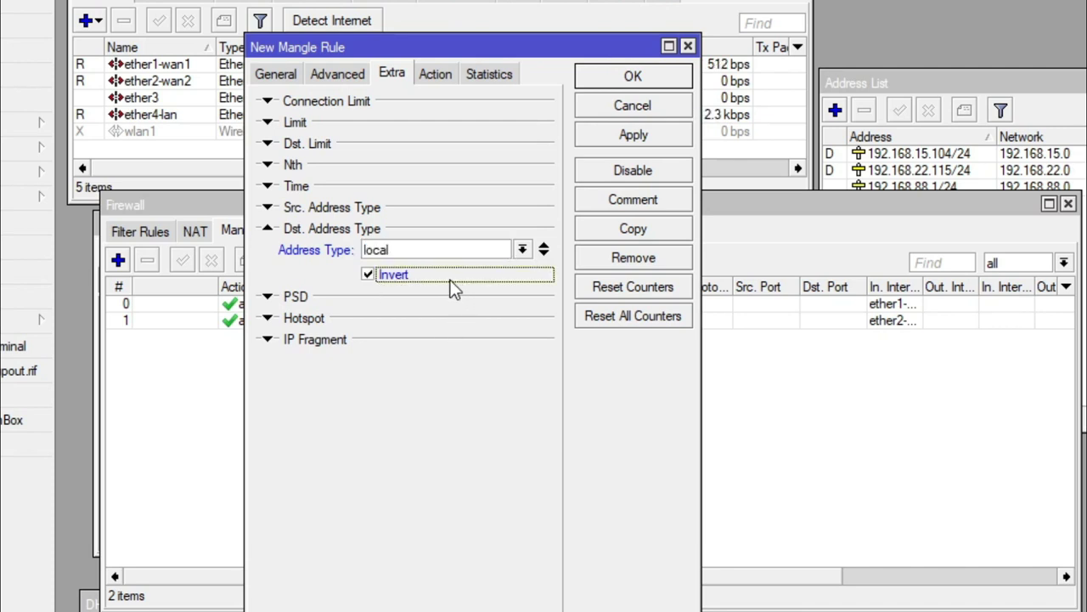
# Set the rule's per connection classifier to both addresses and ports, 2/0.
pyautogui.click(340, 74)
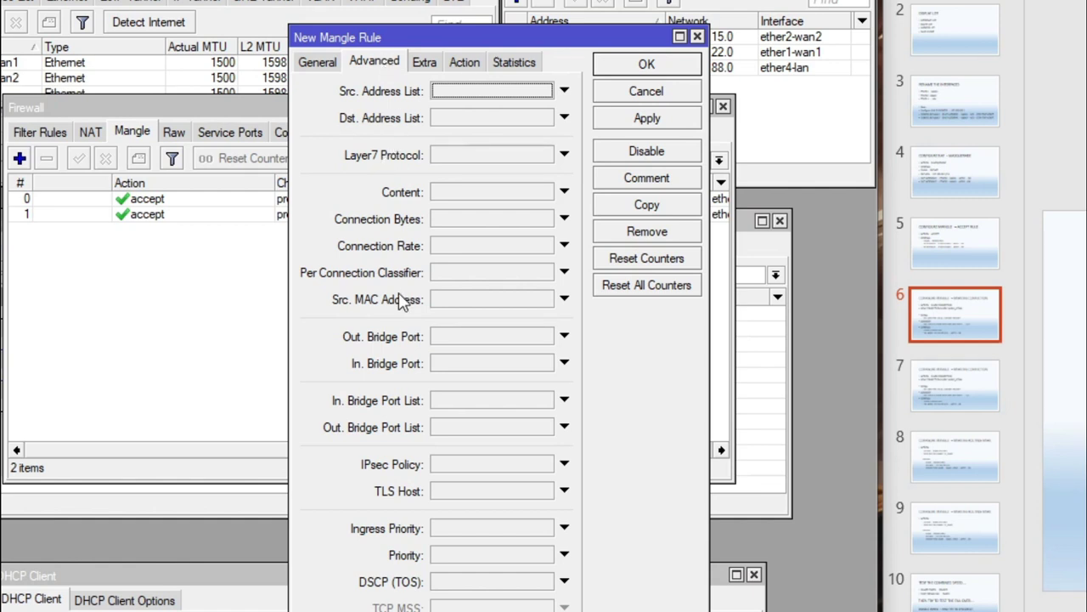
pyautogui.click(564, 272)
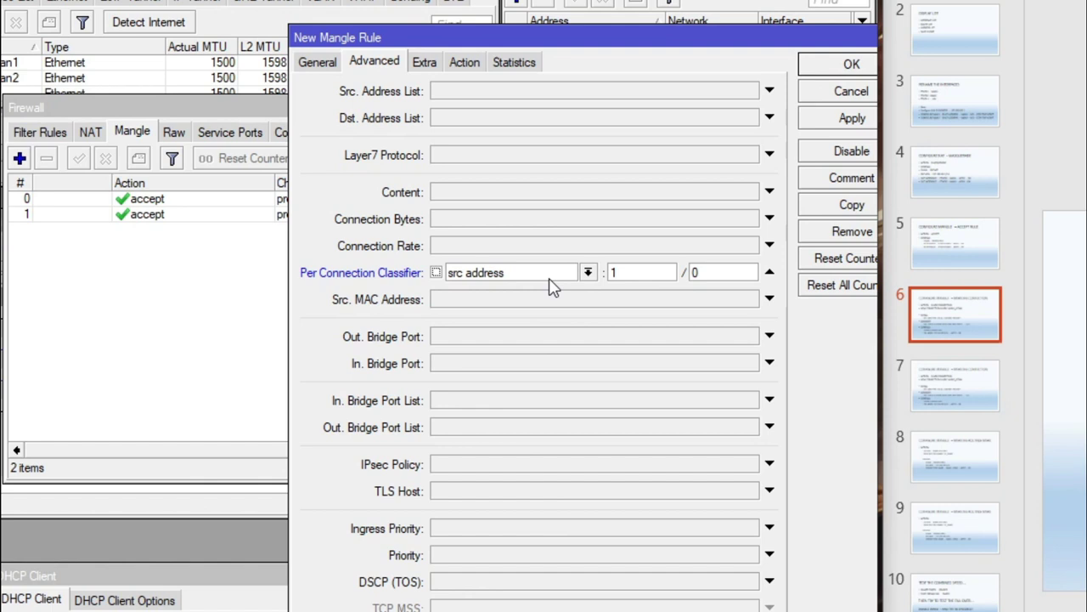
pyautogui.click(594, 279)
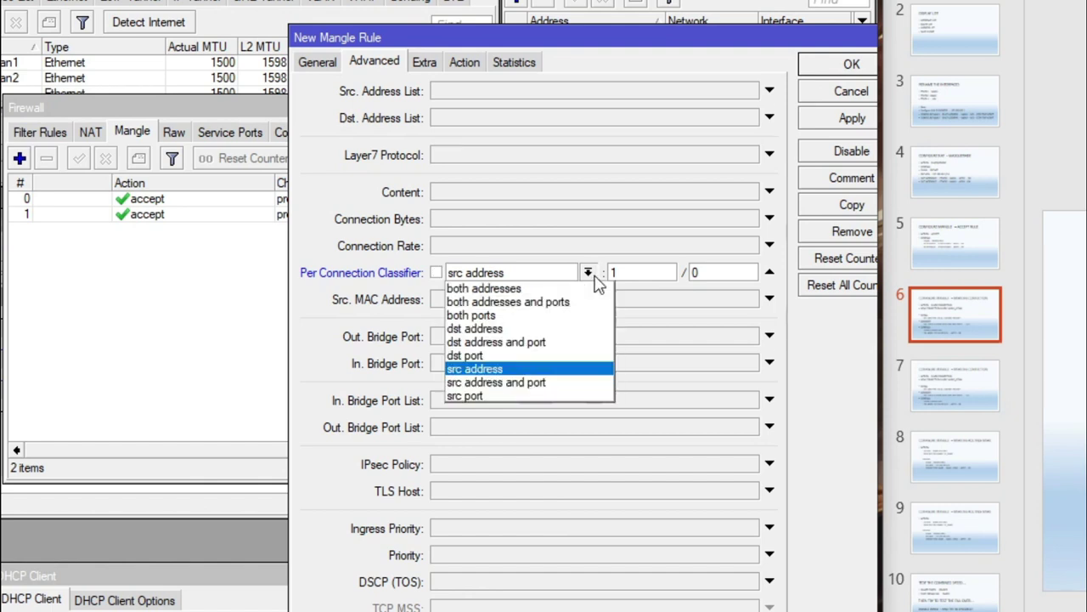
pyautogui.click(562, 308)
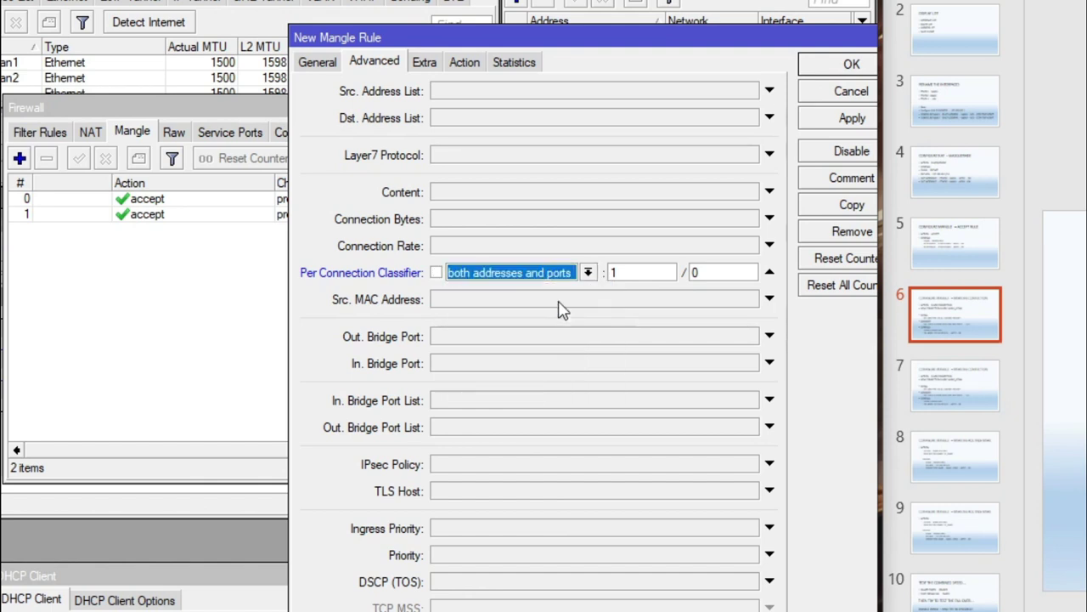
pyautogui.doubleClick(640, 273)
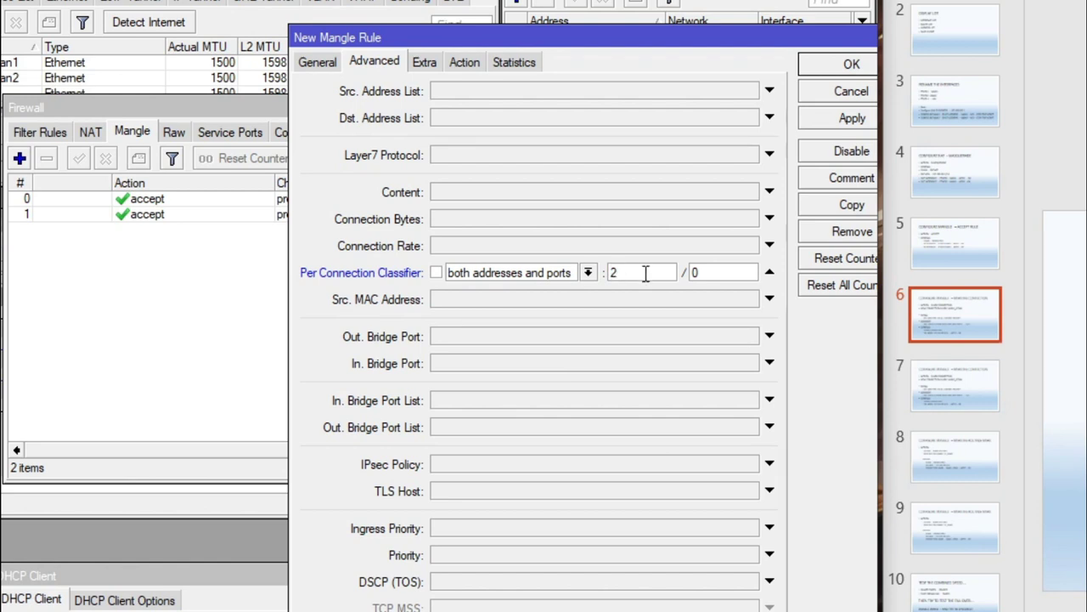
pyautogui.write('2')
# Set the prerouting rule's source address to 192.168.88.0/24, apply it, and close the rule.
pyautogui.click(318, 63)
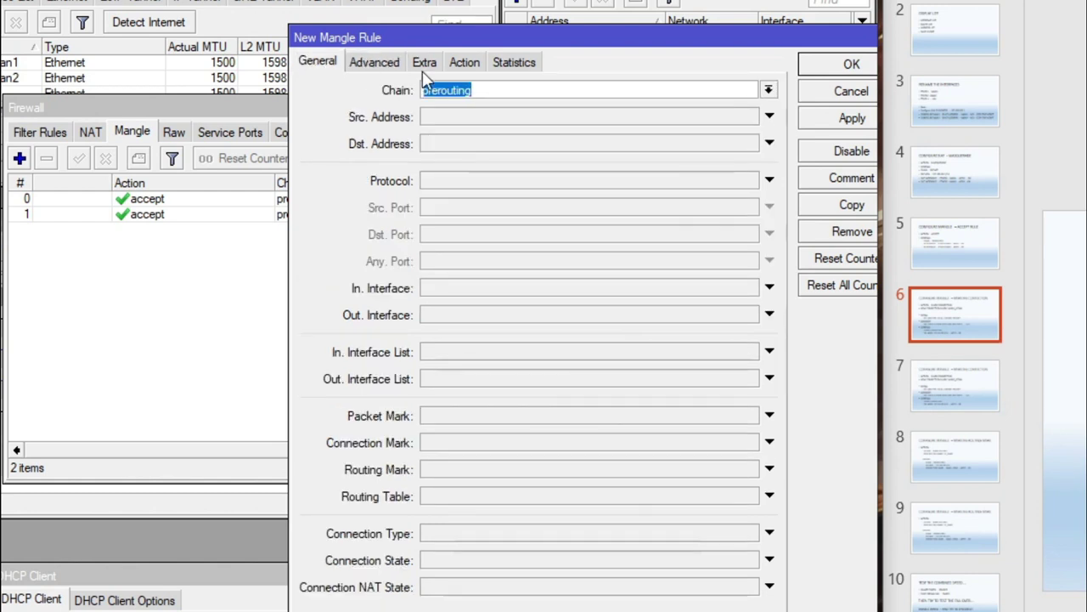
pyautogui.click(476, 123)
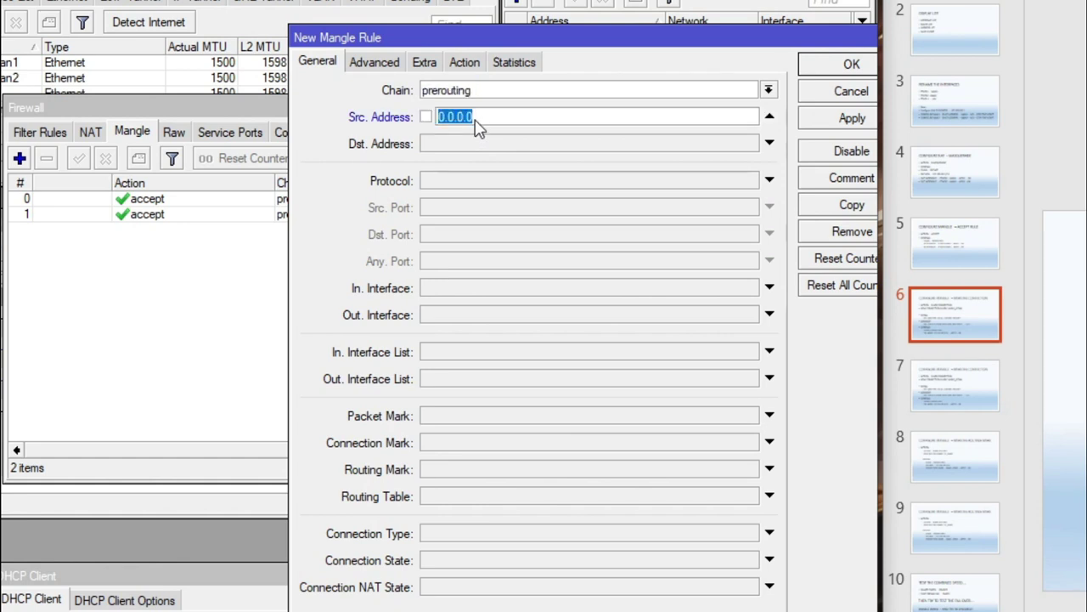
pyautogui.write('192.168.8')
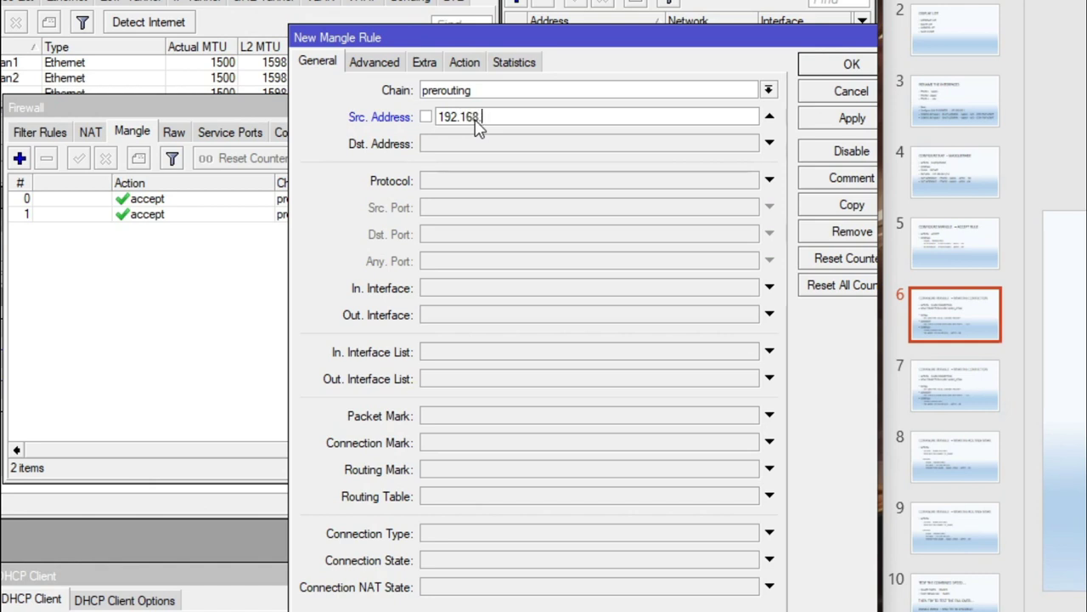
pyautogui.write('8.0/24')
pyautogui.moveTo(660, 40); pyautogui.dragTo(530, 38)
pyautogui.click(714, 111)
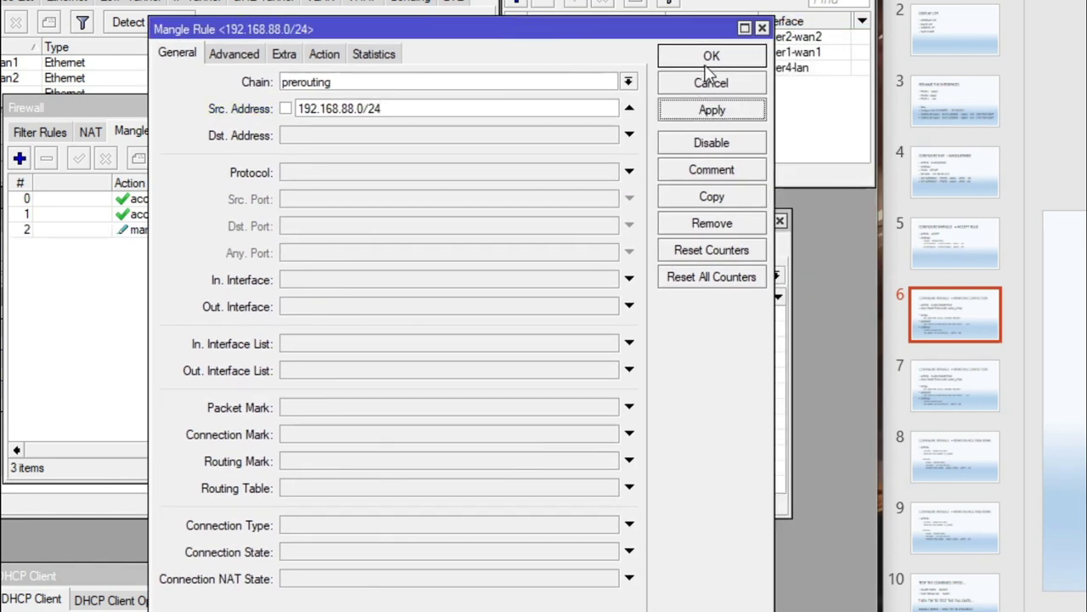
pyautogui.click(711, 56)
# Correct the source address on the PowerPoint slide 6 to 192.168.88.0/24, and return to WinBox.
pyautogui.click(848, 377)
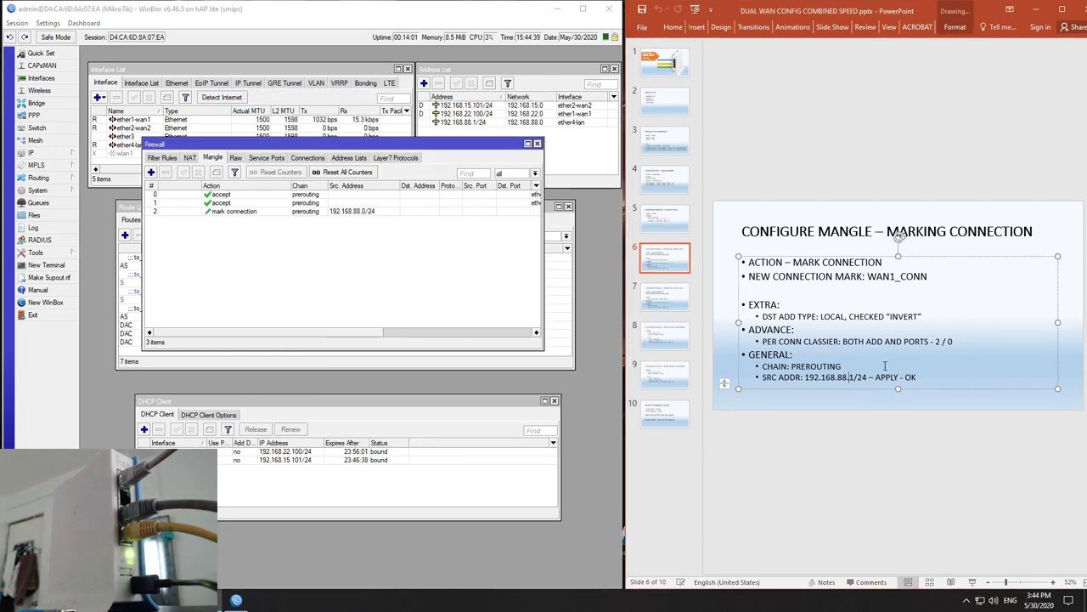
pyautogui.press('BackSpace')
pyautogui.write('0')
pyautogui.click(419, 260)
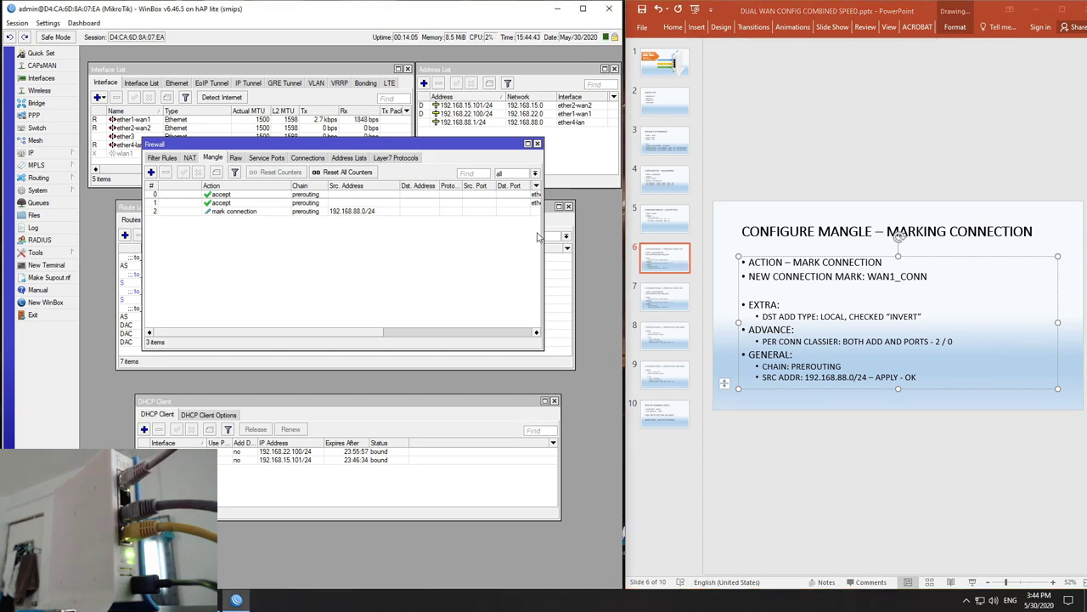
# Bring up slide 7 on marking the WAN2 connection in PowerPoint, and move the firewall window slightly upward in WinBox.
pyautogui.click(667, 302)
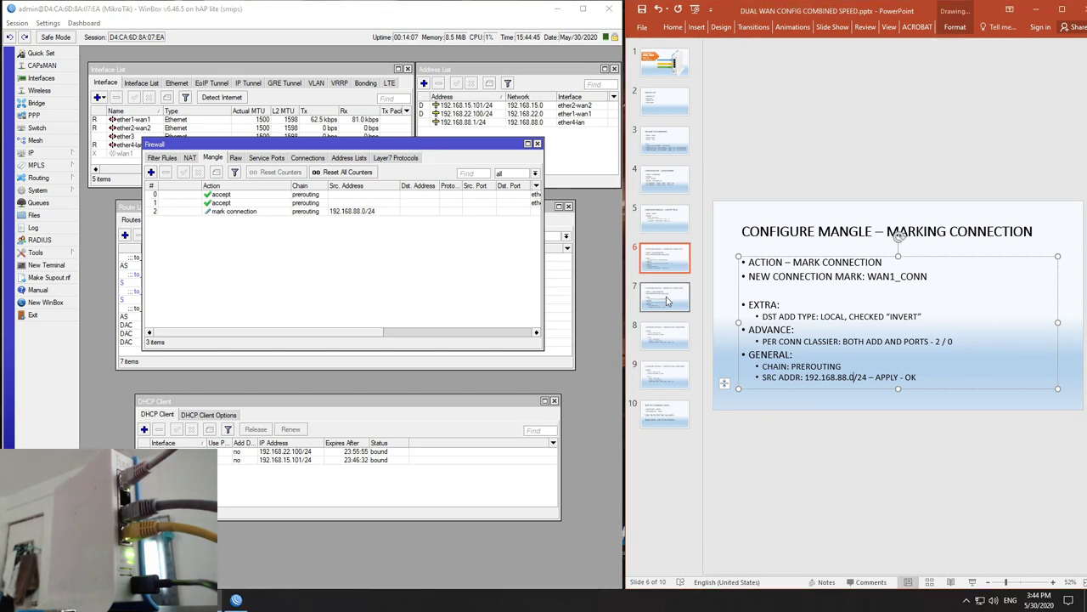
pyautogui.click(667, 302)
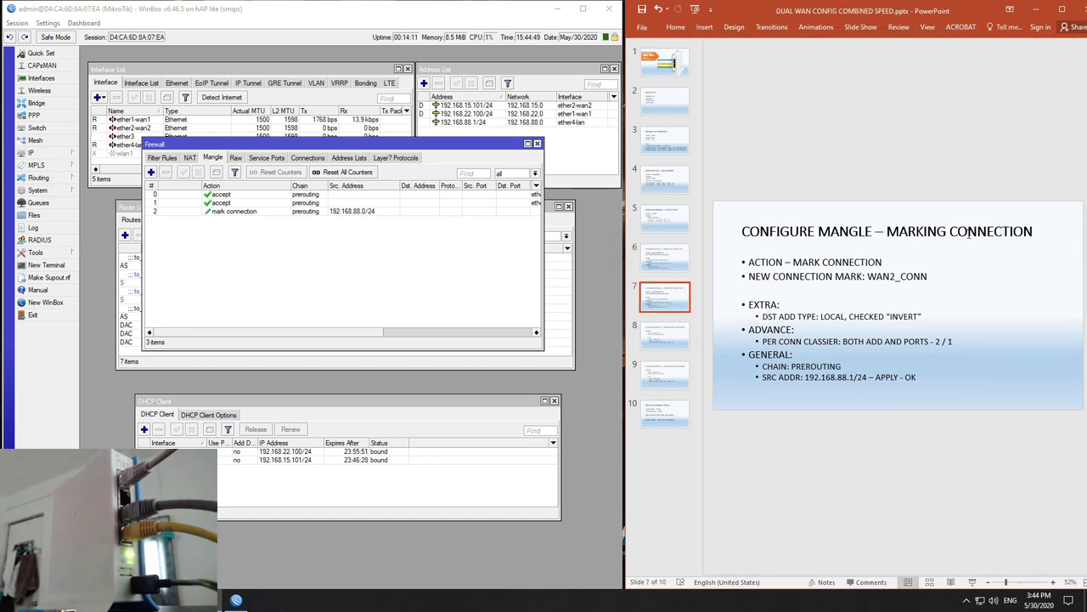
pyautogui.moveTo(461, 144); pyautogui.dragTo(443, 135)
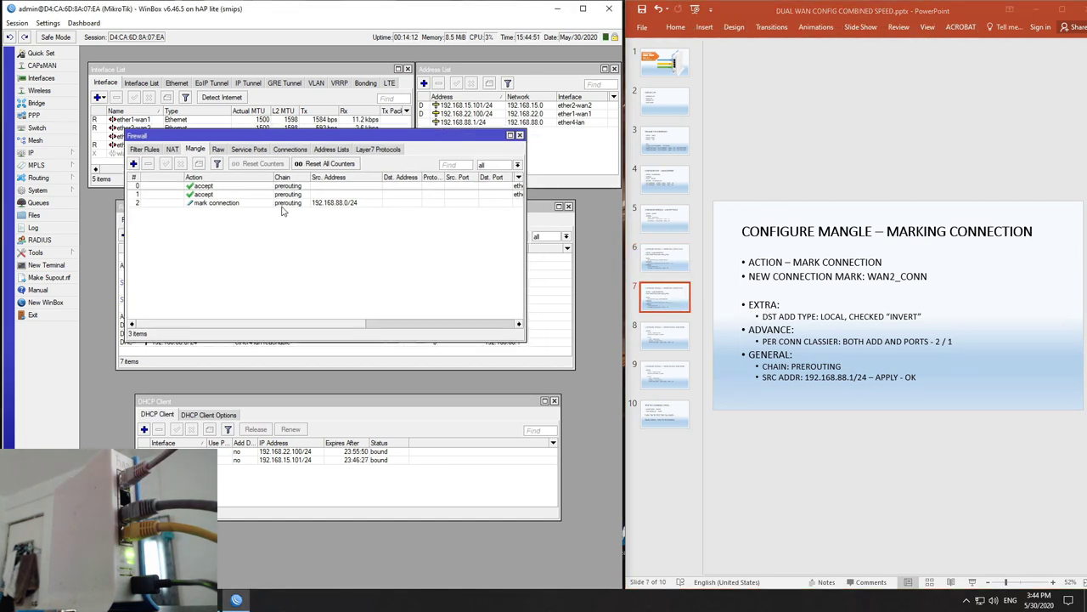
# Copy the mark connection rule and set the copy's new connection mark to wan2_conn.
pyautogui.click(236, 204)
pyautogui.doubleClick(238, 205)
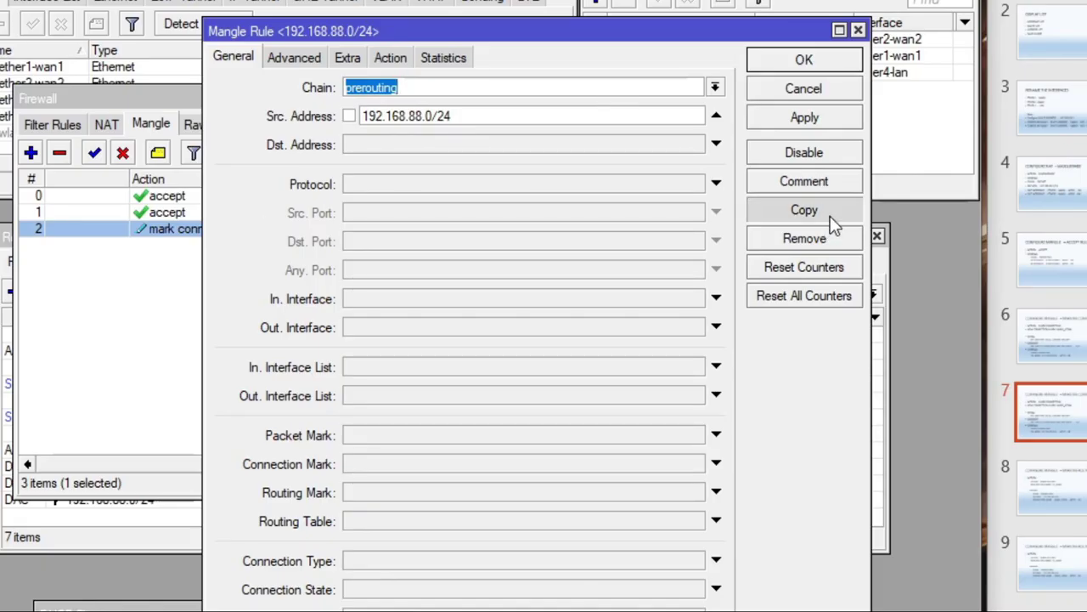
pyautogui.click(830, 216)
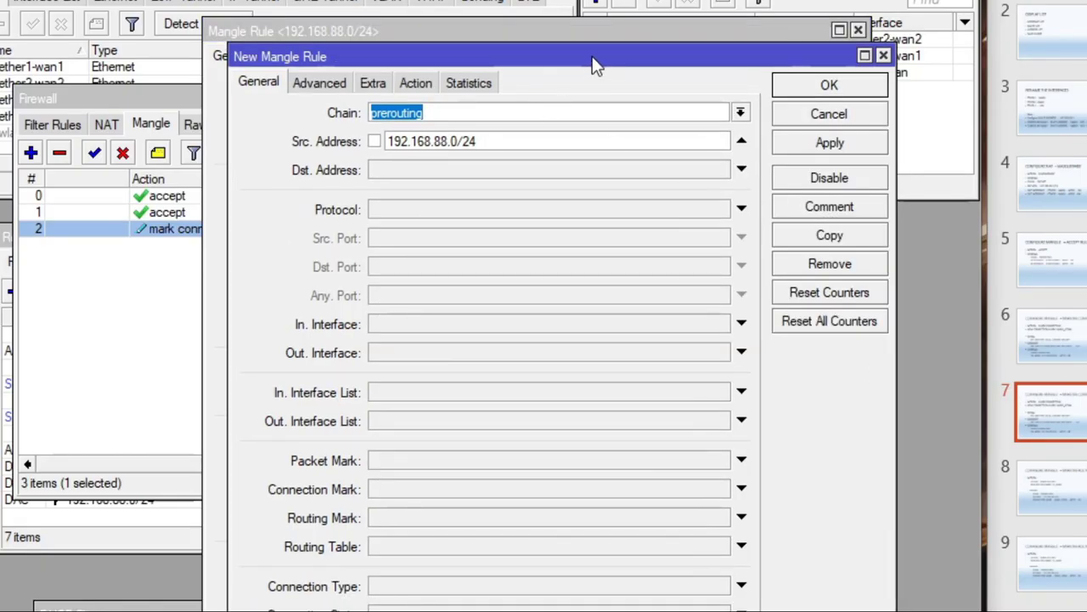
pyautogui.moveTo(592, 56); pyautogui.dragTo(470, 60)
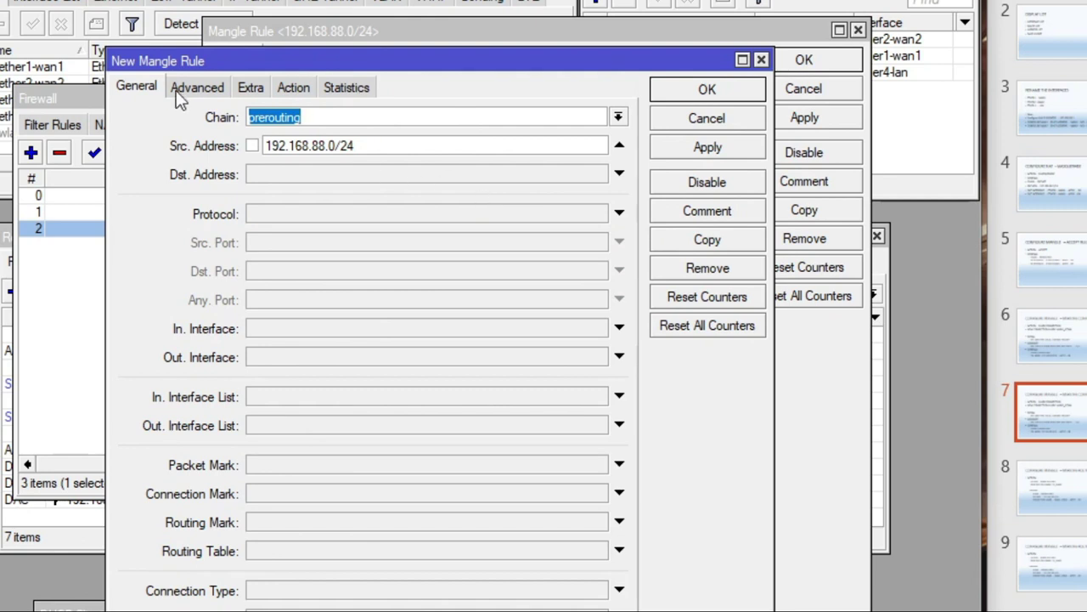
pyautogui.click(251, 89)
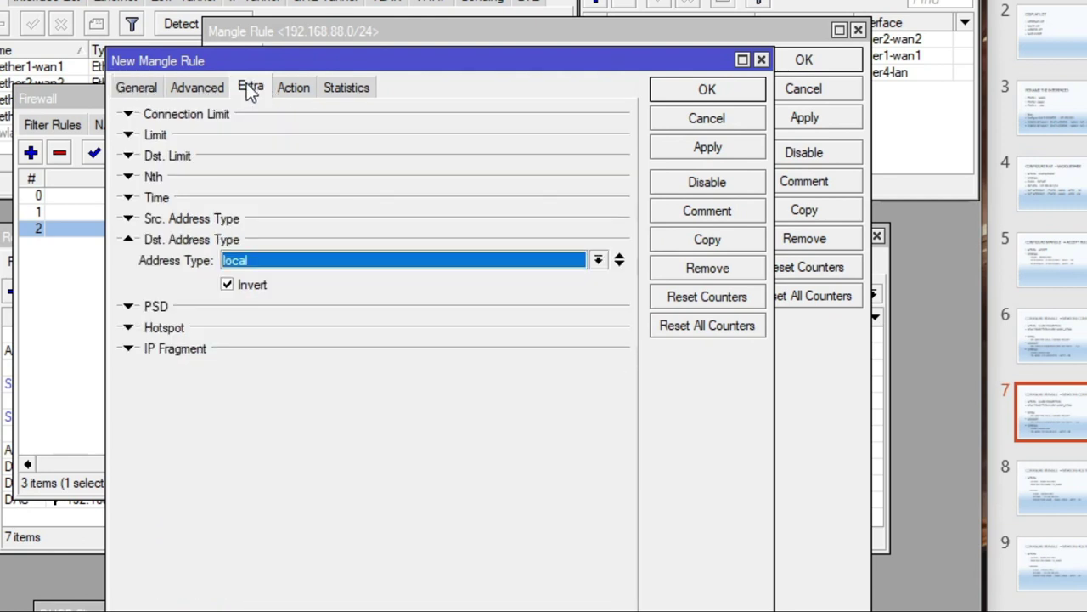
pyautogui.click(294, 89)
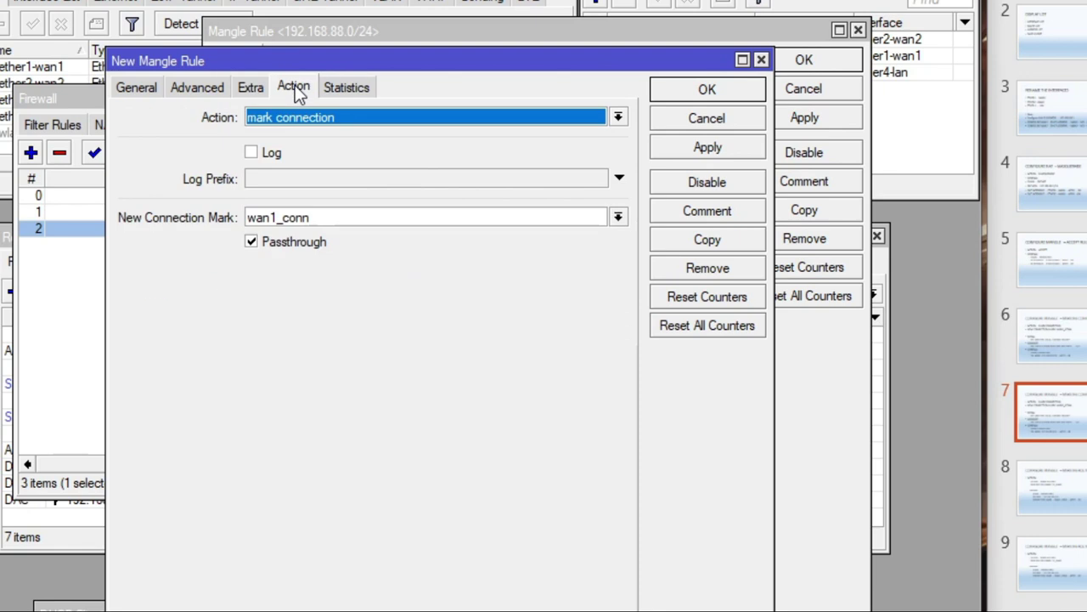
pyautogui.click(280, 217)
pyautogui.press('BackSpace')
pyautogui.write('2')
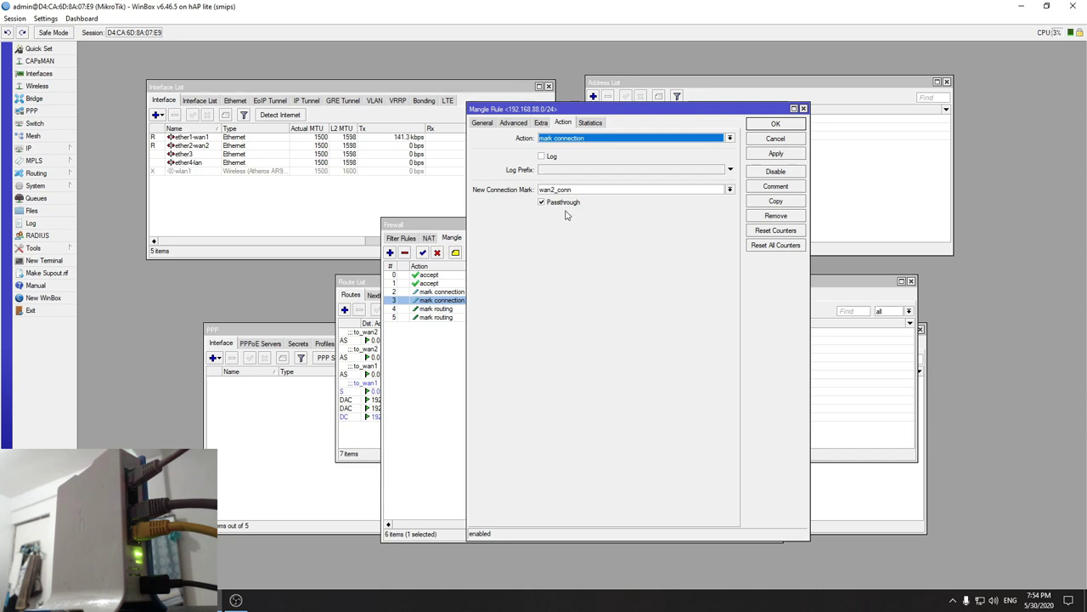
# Set the WAN2 mark connection rule's per connection classifier to both addresses and ports, 2/1.
pyautogui.click(482, 122)
pyautogui.click(513, 122)
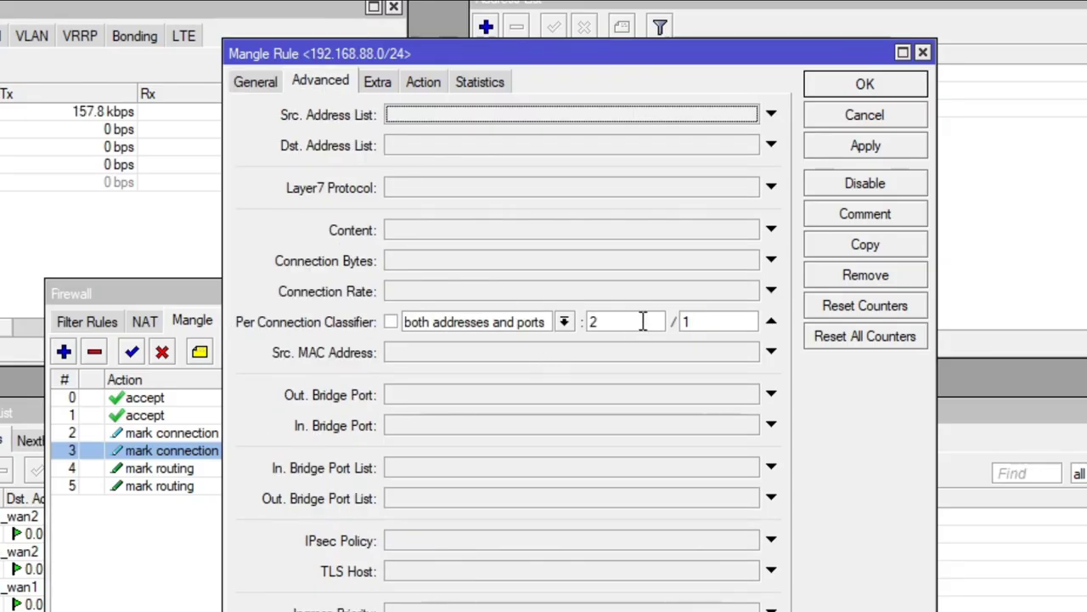
pyautogui.doubleClick(712, 321)
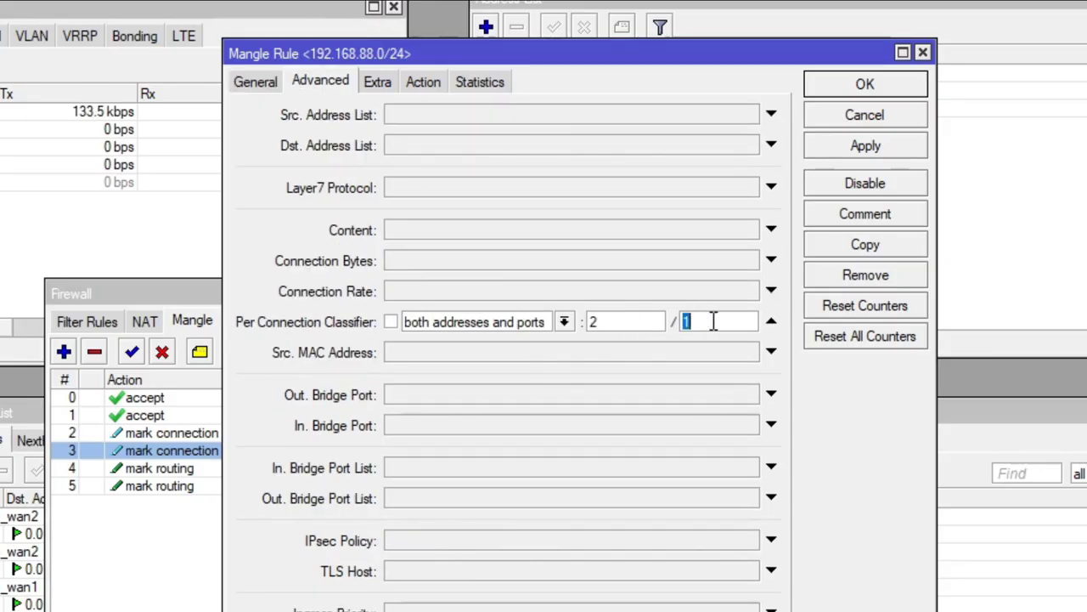
pyautogui.write('0')
pyautogui.press('BackSpace')
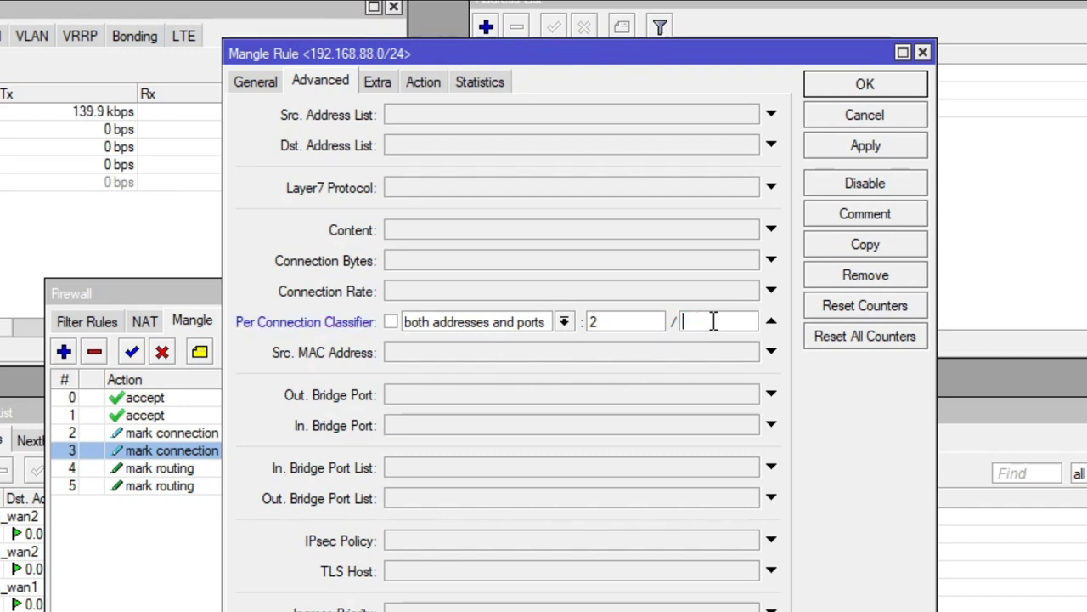
pyautogui.write('1')
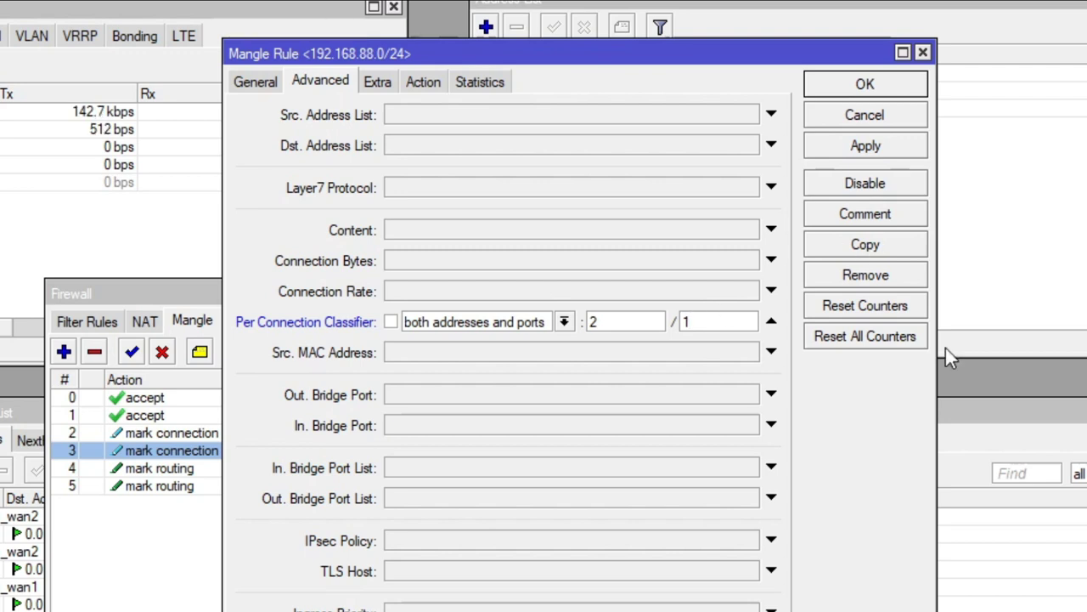
# Save the WAN2 mark connection rule, close the original rule's window, and select the new rule in the mangle list.
pyautogui.click(871, 150)
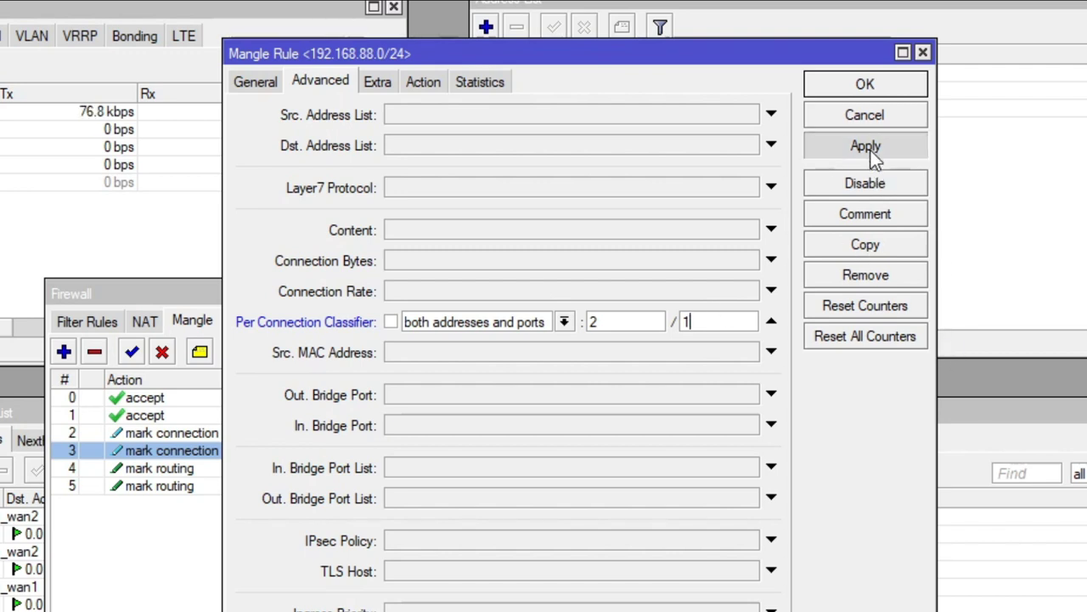
pyautogui.click(891, 91)
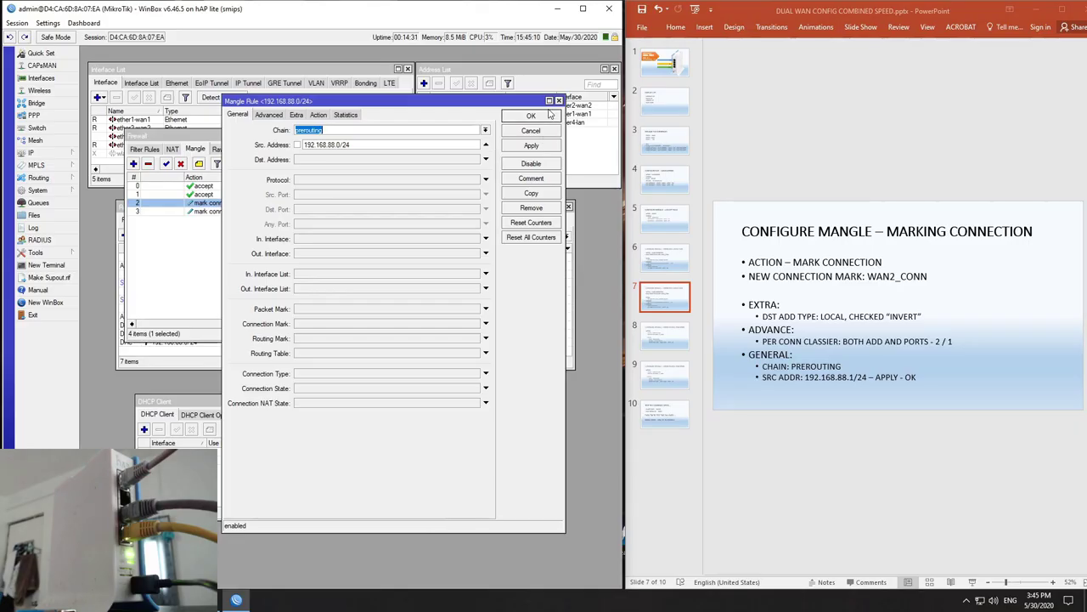
pyautogui.click(559, 100)
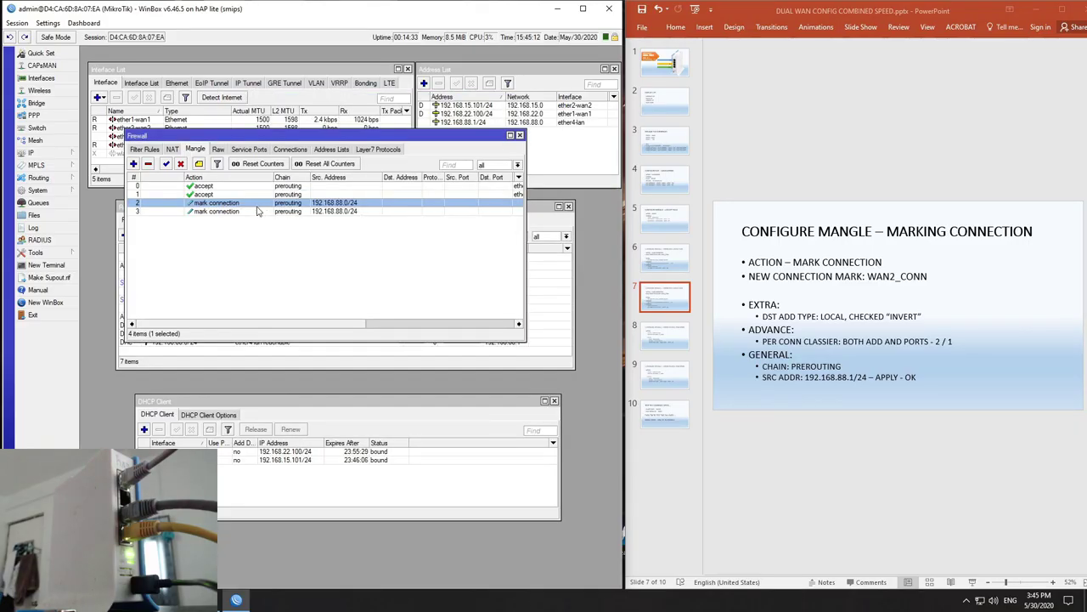
pyautogui.click(368, 214)
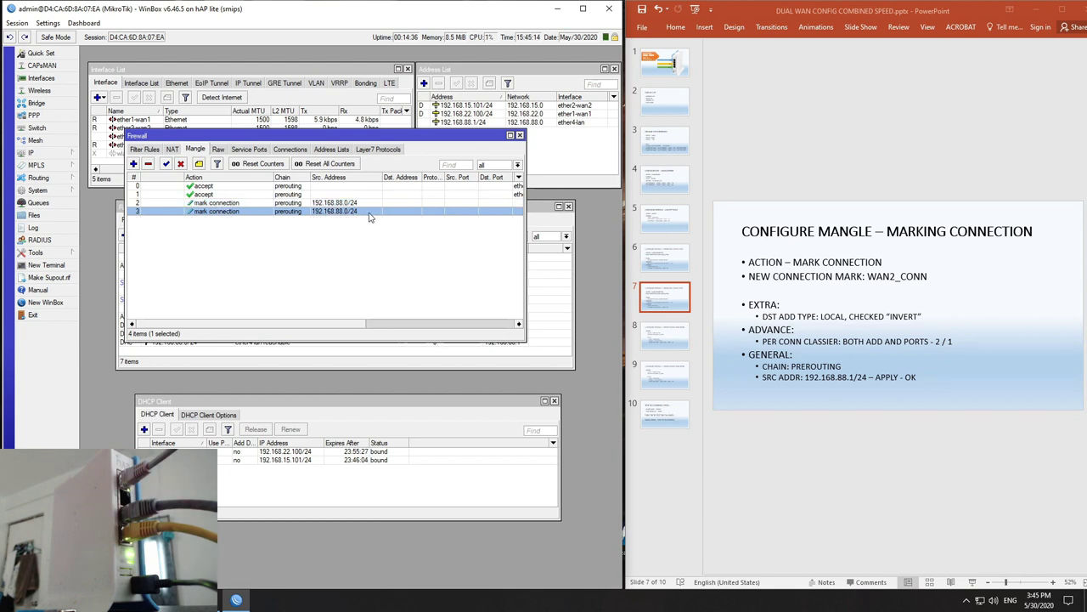
# Bring up slide 8 in PowerPoint, and start a new mangle rule in WinBox with action mark routing and new routing mark to_wan1.
pyautogui.click(666, 344)
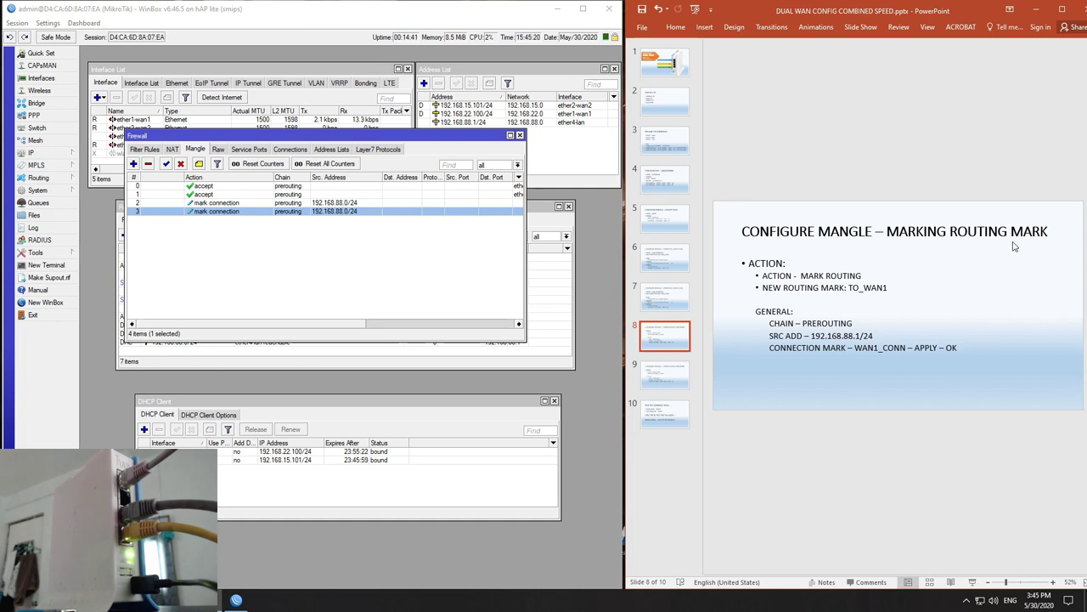
pyautogui.click(426, 277)
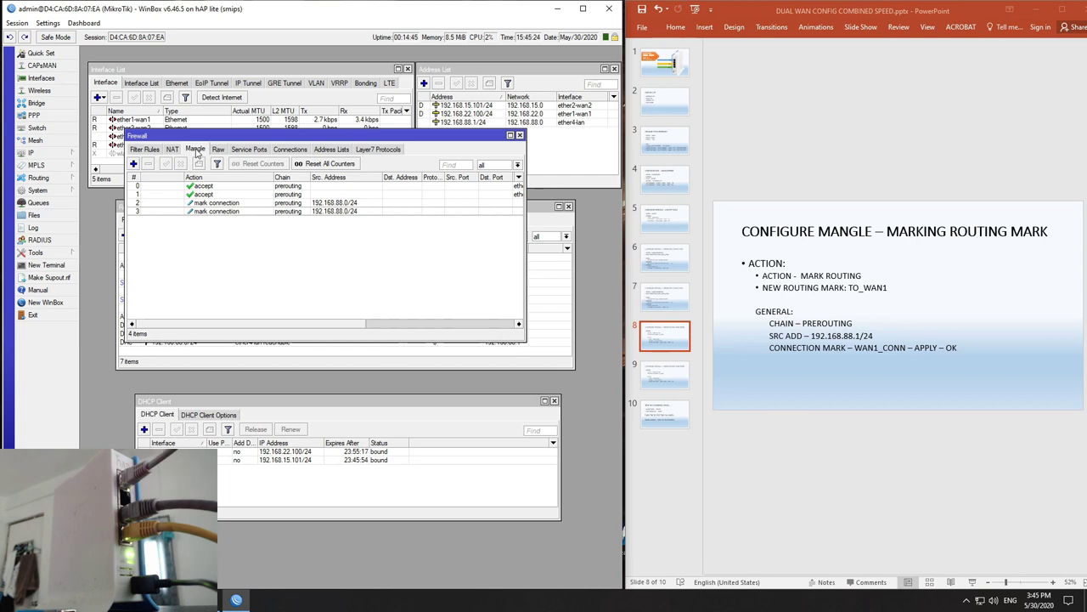
pyautogui.click(133, 164)
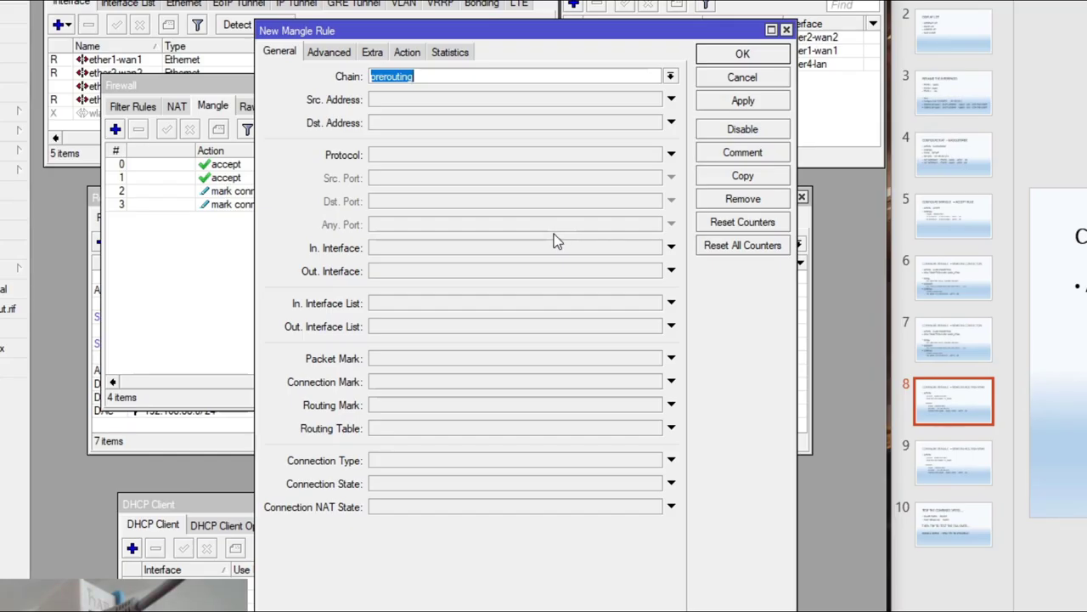
pyautogui.click(407, 52)
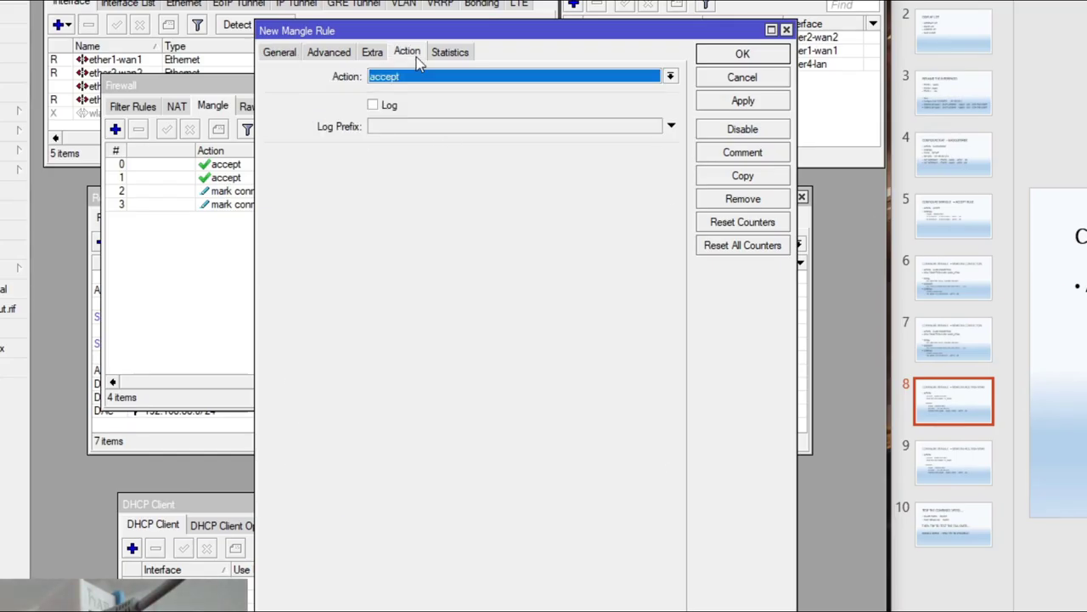
pyautogui.click(670, 77)
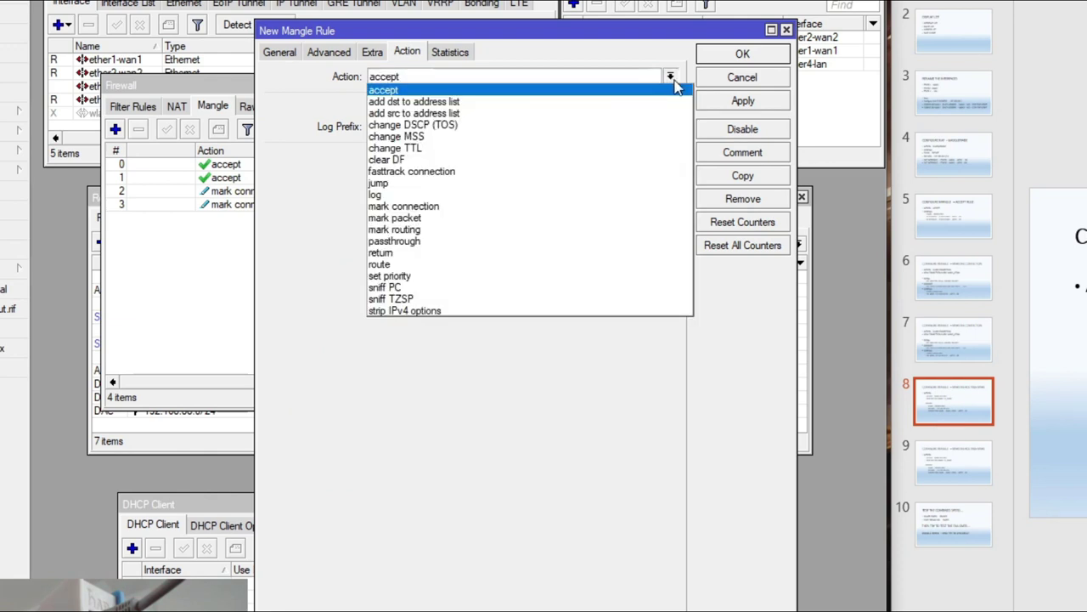
pyautogui.click(461, 230)
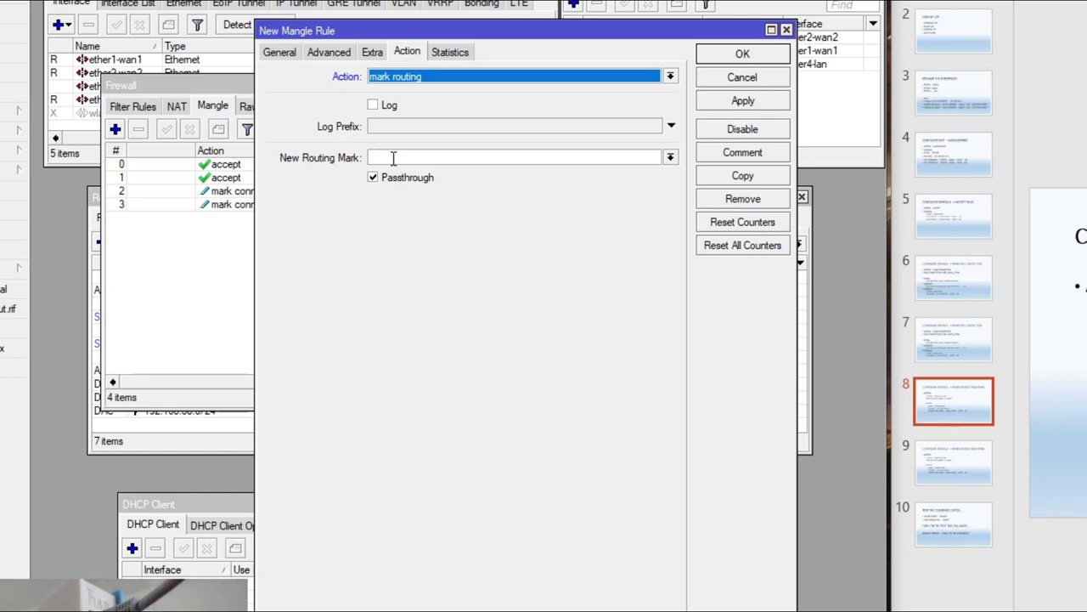
pyautogui.click(395, 158)
pyautogui.write('to_wan')
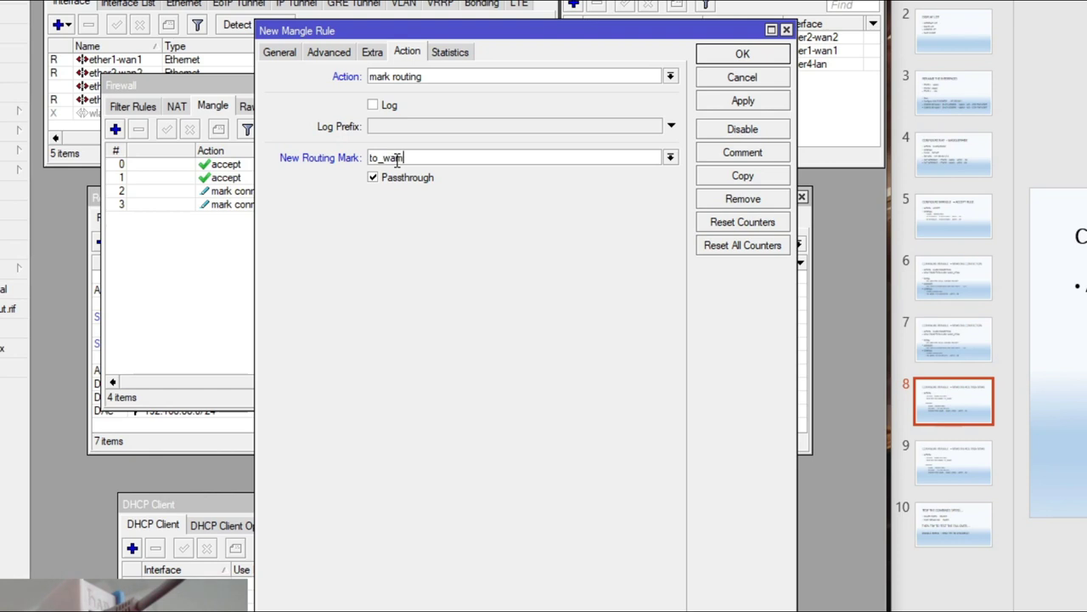
pyautogui.write('1')
# Set the mark routing rule's source address to 192.168.88.0/24 and its connection mark to wan1_conn, and save the rule.
pyautogui.click(280, 52)
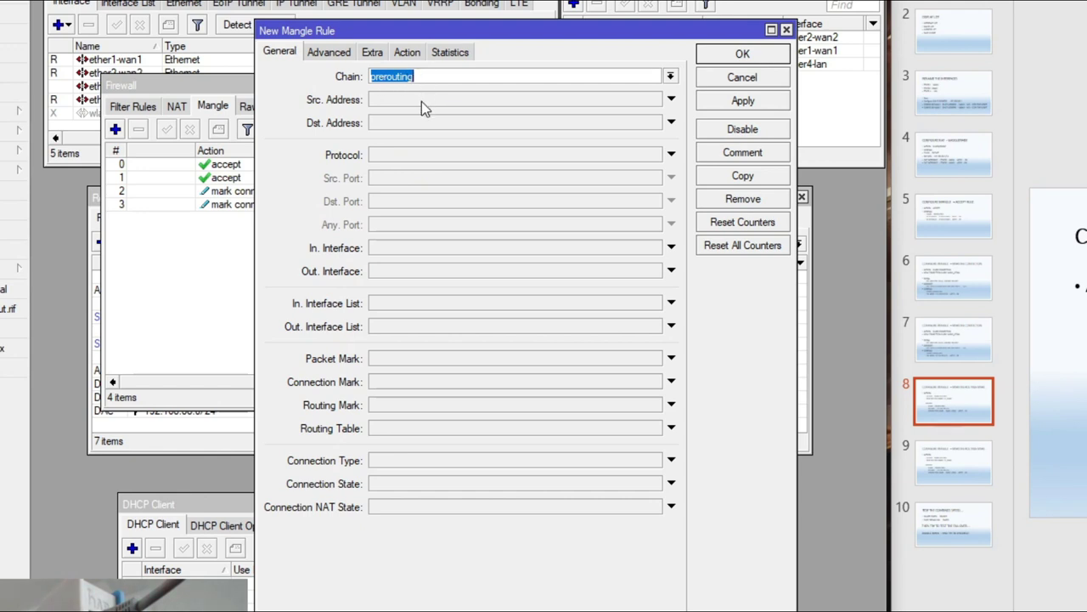
pyautogui.click(421, 101)
pyautogui.write('192')
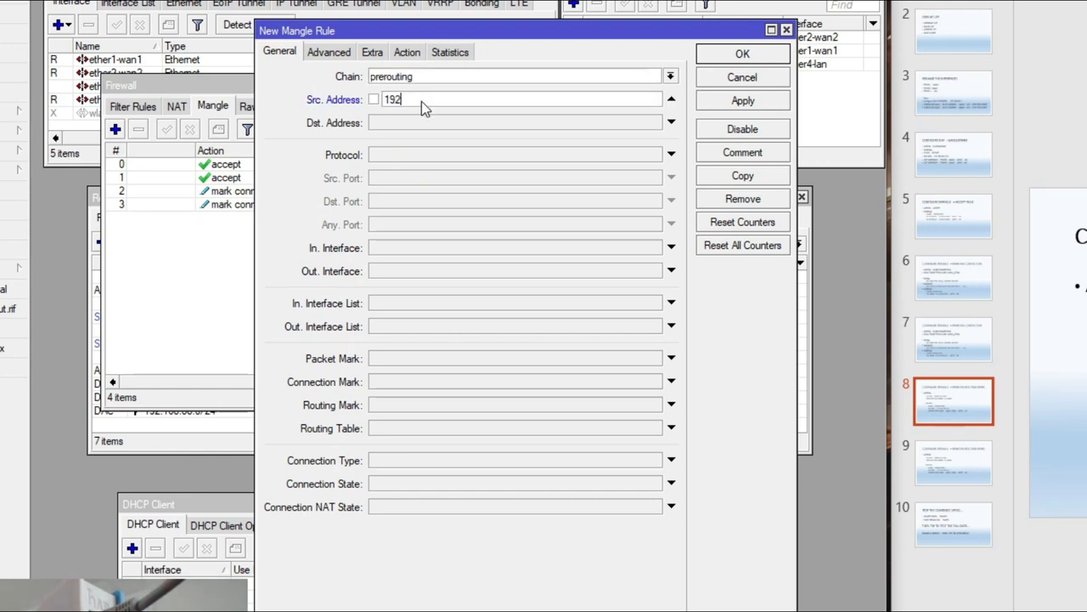
pyautogui.write('.168.88.0/24')
pyautogui.click(671, 383)
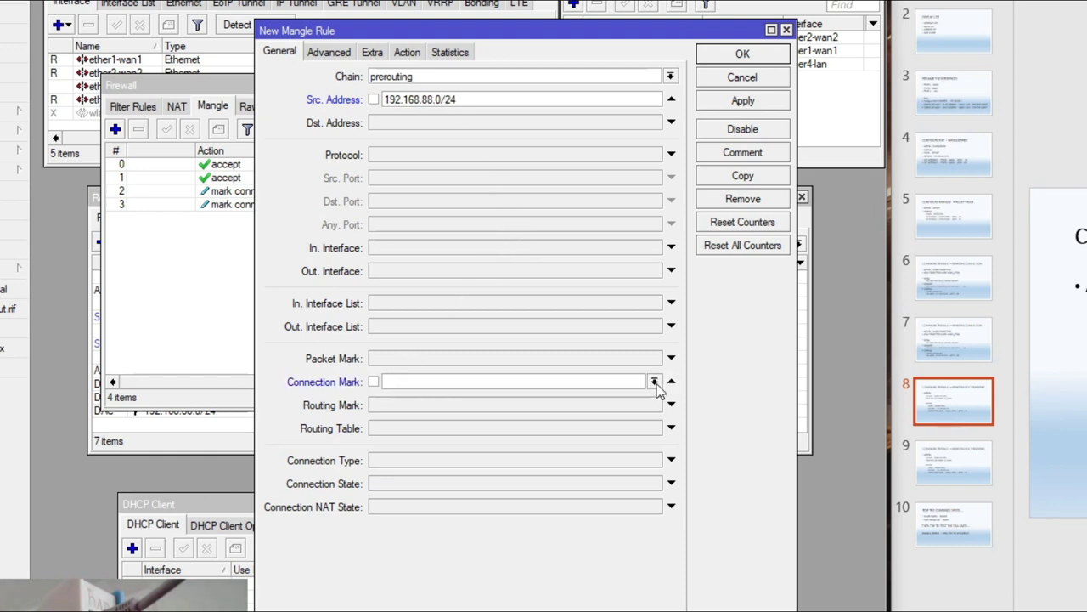
pyautogui.click(655, 382)
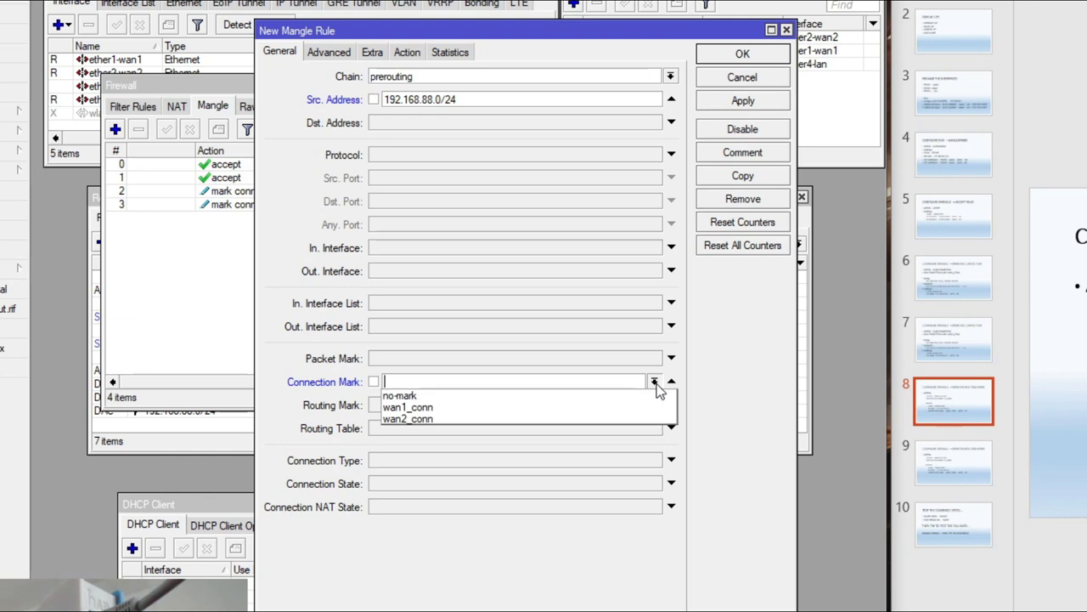
pyautogui.click(497, 413)
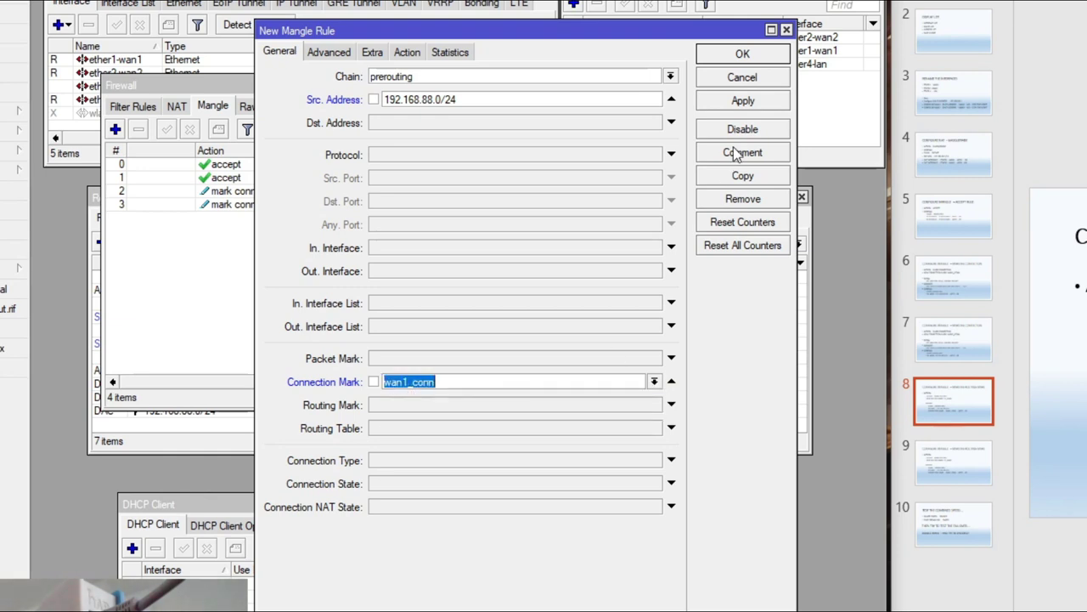
pyautogui.click(743, 107)
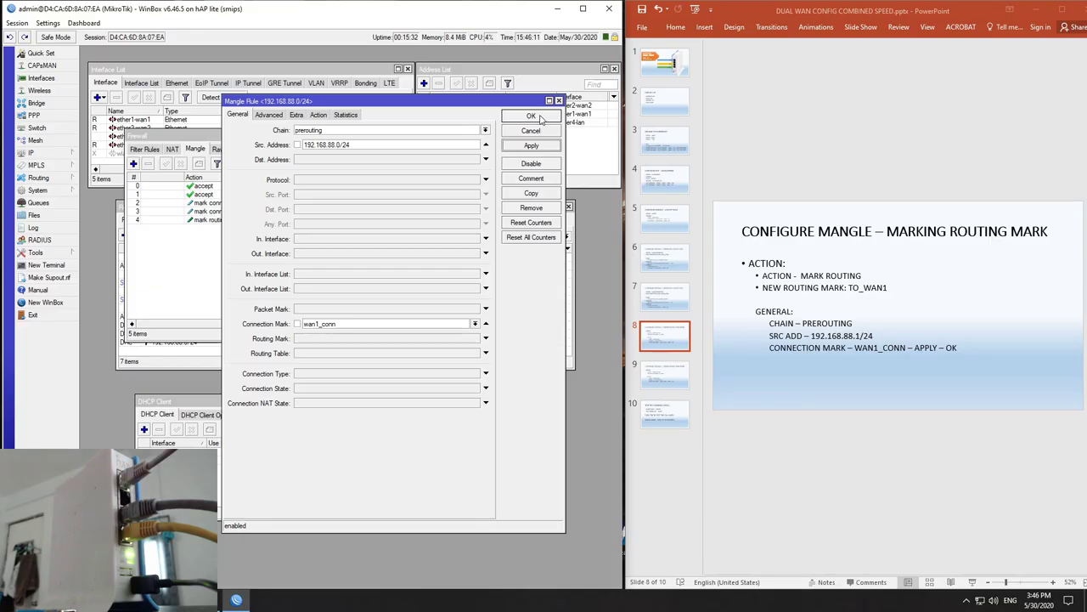
pyautogui.click(756, 55)
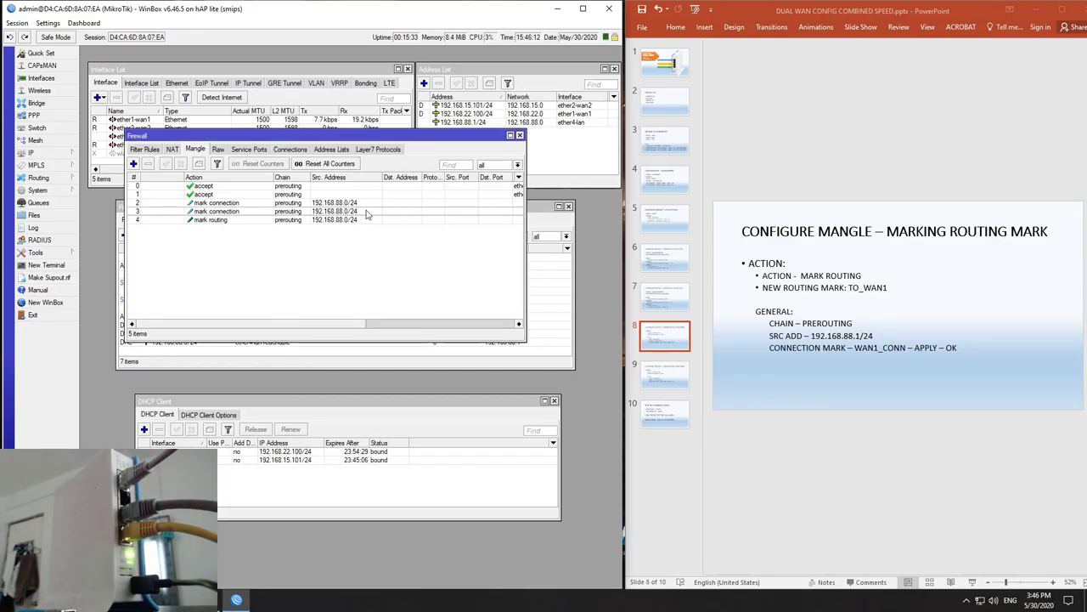
# Copy the mark routing rule, set the copy's connection mark to wan2_conn, save it, and close the rule windows.
pyautogui.click(258, 220)
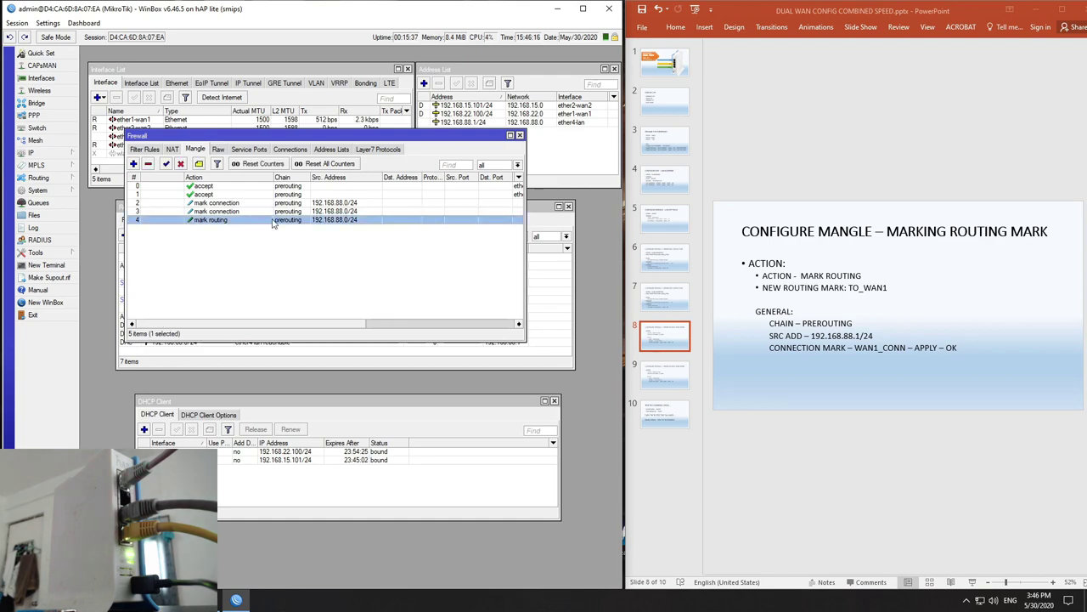
pyautogui.doubleClick(270, 220)
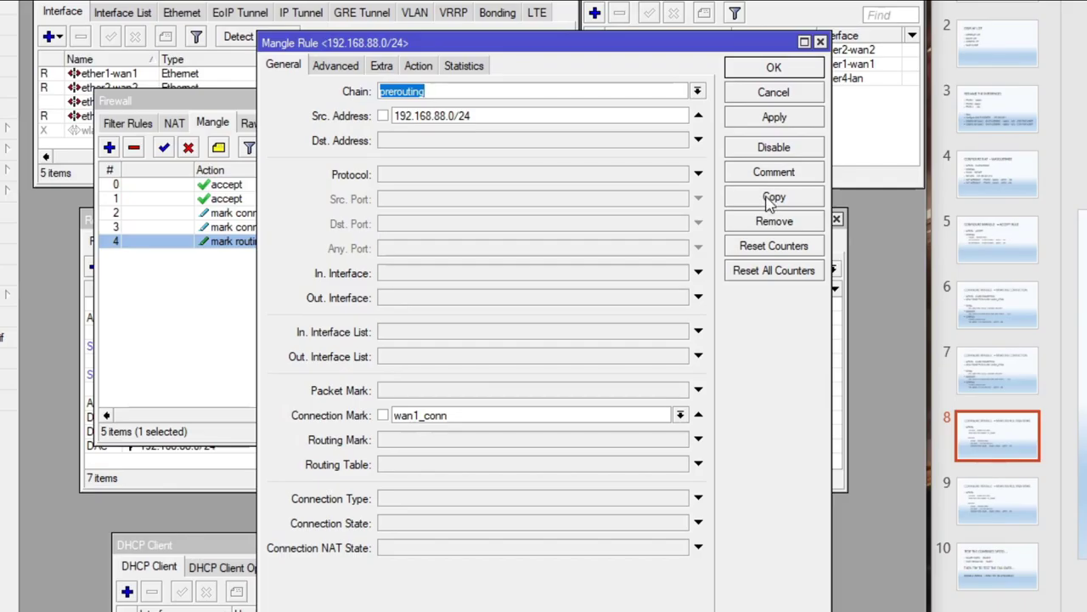
pyautogui.click(770, 201)
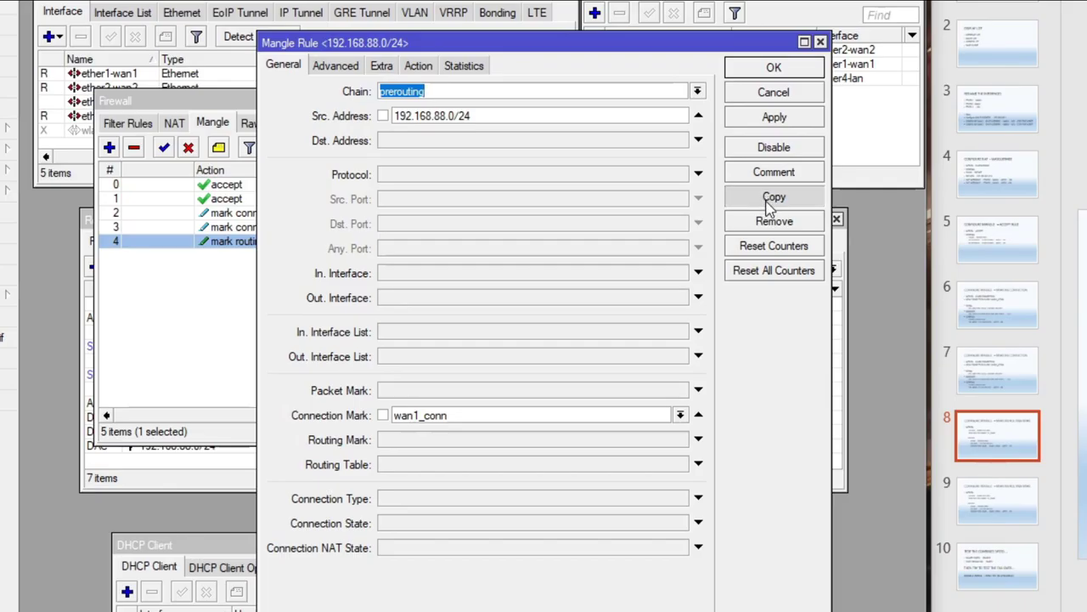
pyautogui.click(441, 436)
pyautogui.press('BackSpace')
pyautogui.write('2')
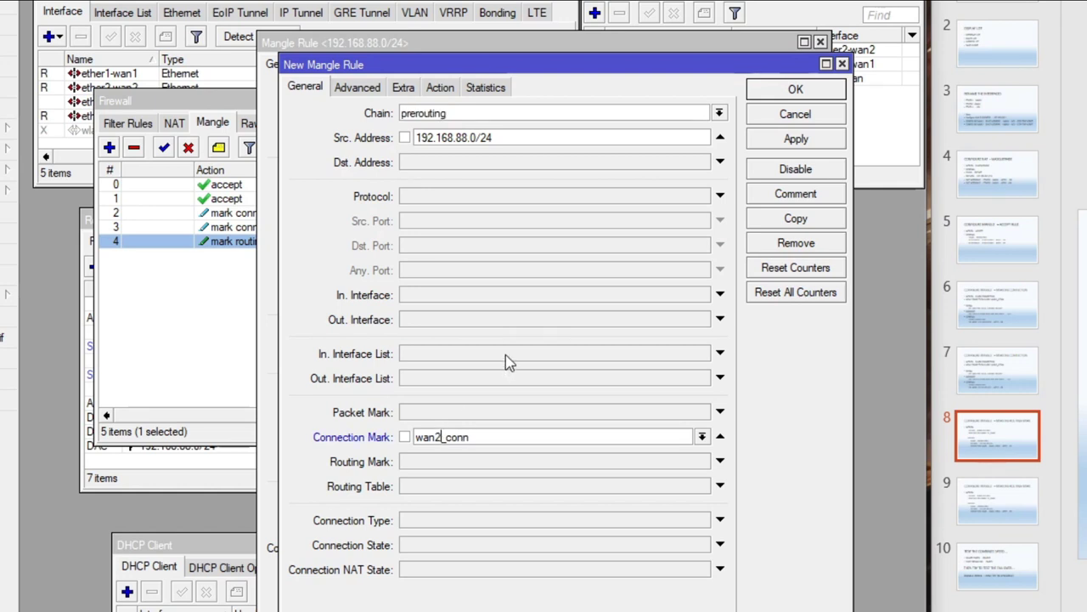
pyautogui.click(775, 140)
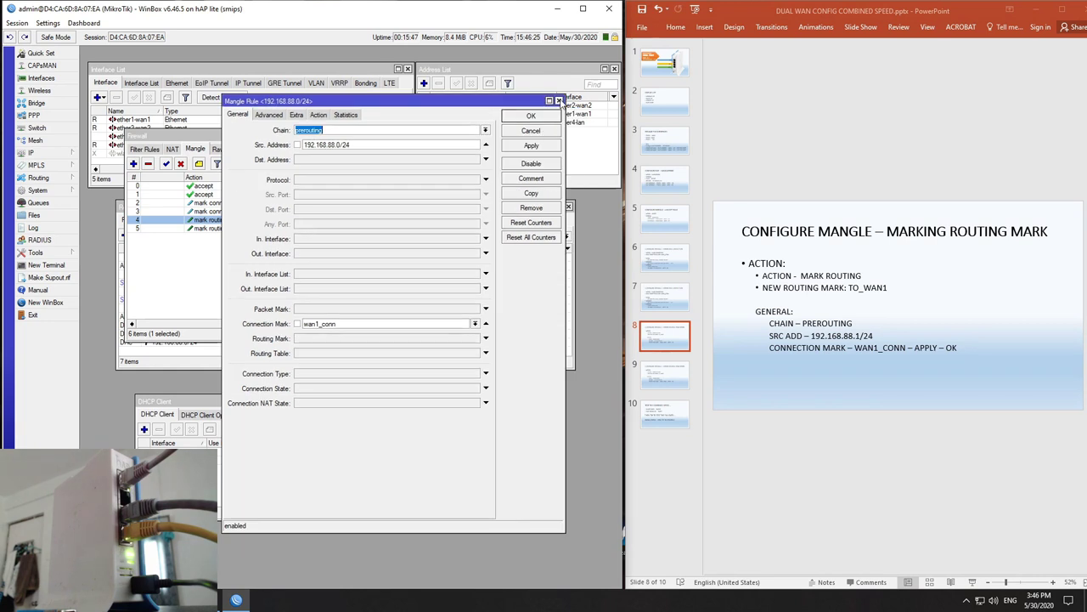
pyautogui.click(842, 65)
pyautogui.click(312, 274)
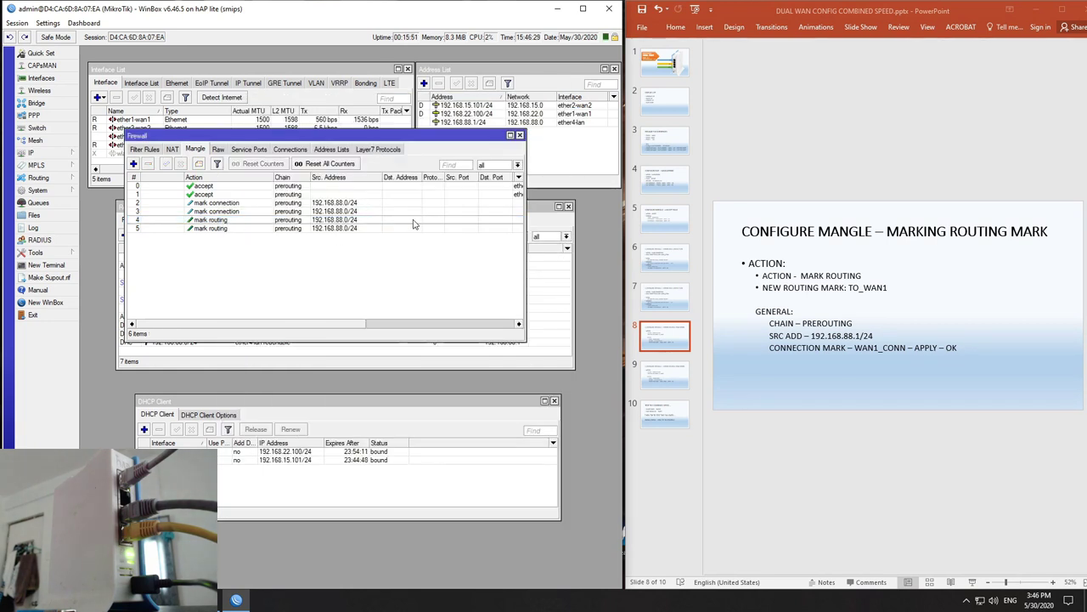
# Bring up slide 10 on testing the combined speed in PowerPoint, and close the firewall window in WinBox.
pyautogui.click(663, 379)
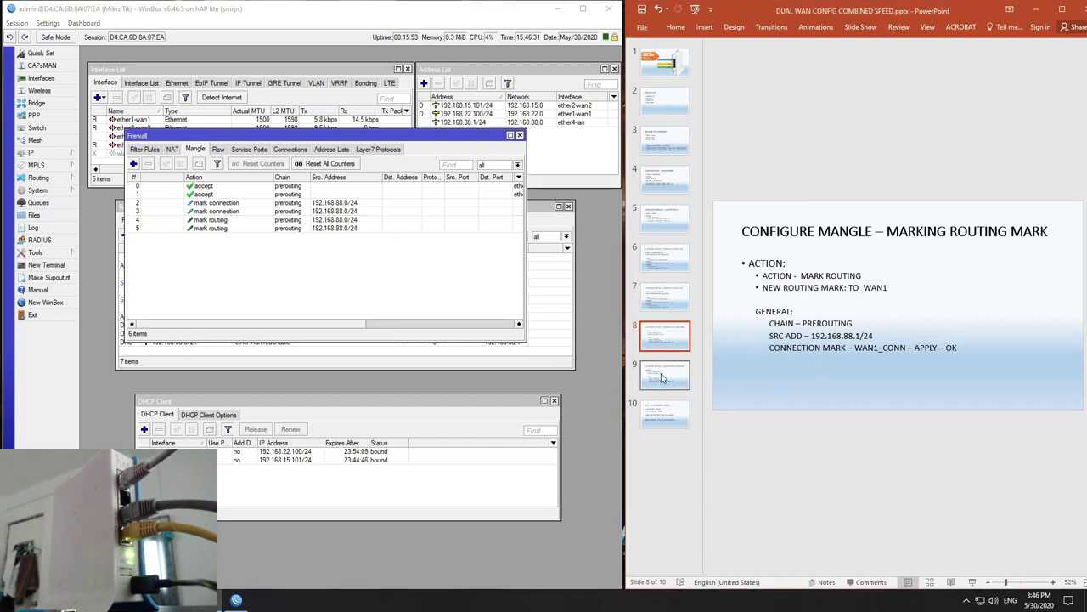
pyautogui.click(663, 378)
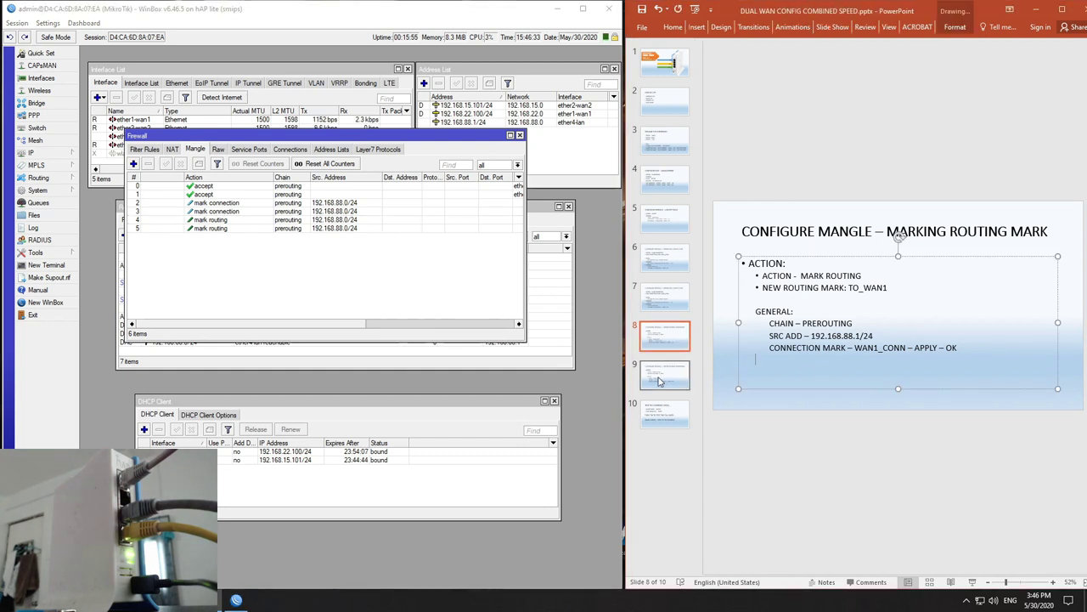
pyautogui.click(685, 409)
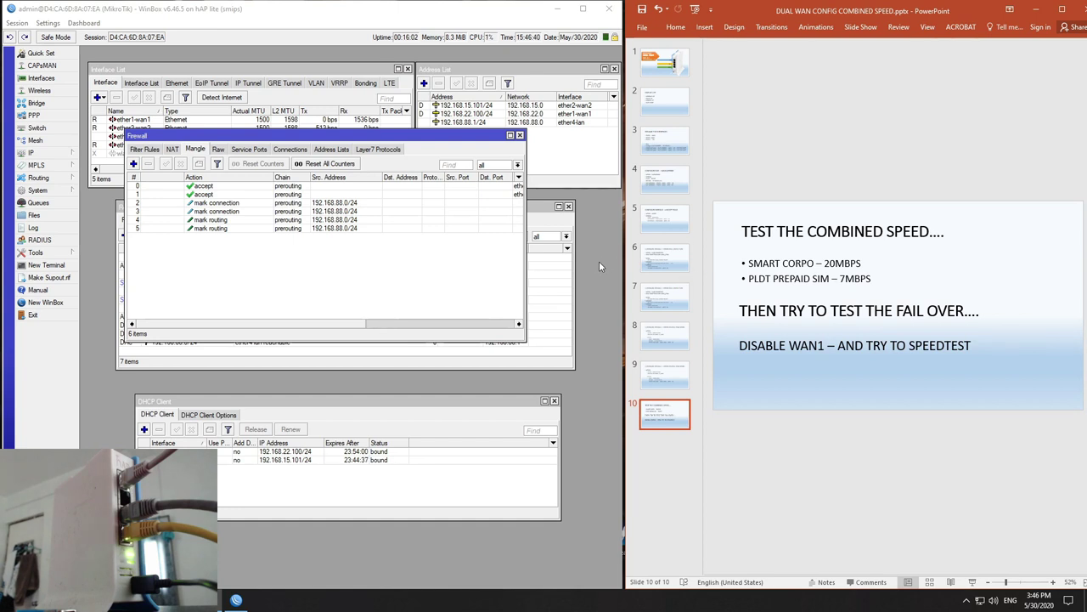
pyautogui.click(520, 136)
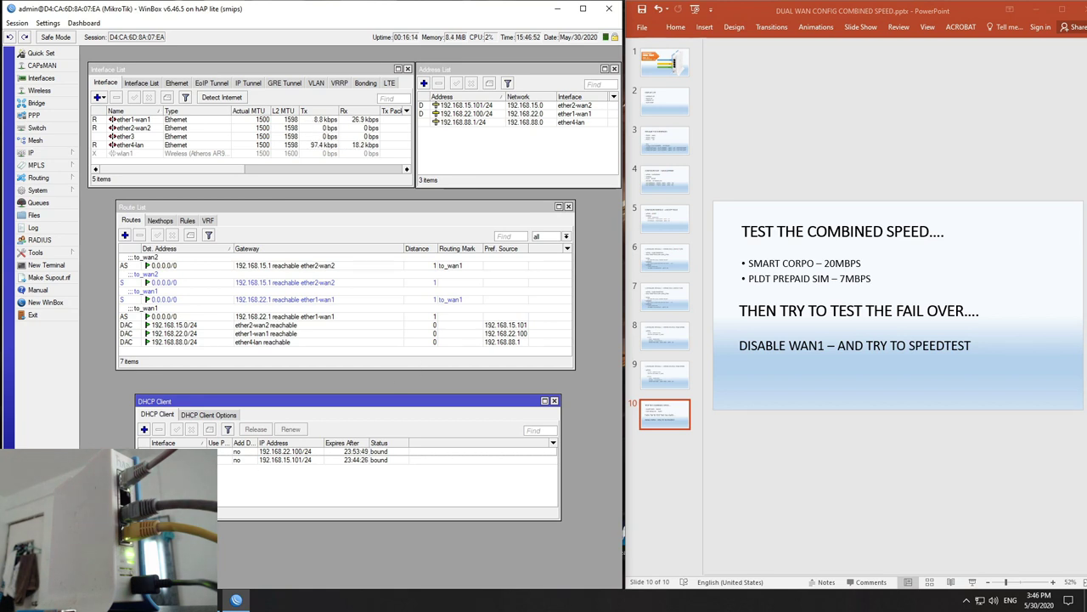
# Switch to Chrome, open speedtest.net, and start a speed test.
pyautogui.hotkey('alt', 'Tab')
pyautogui.click(627, 13)
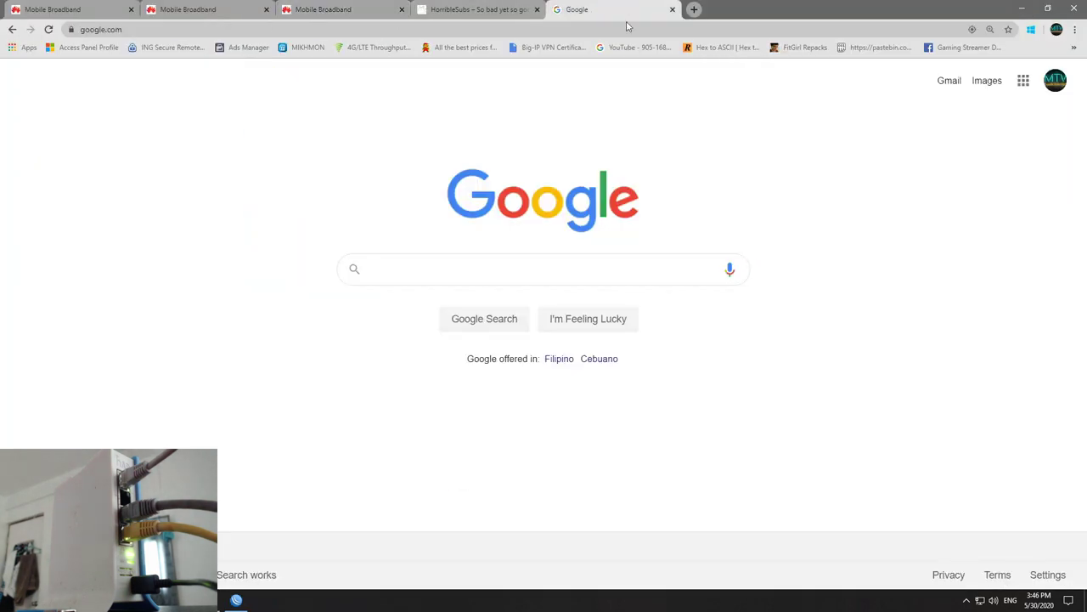
pyautogui.click(627, 26)
pyautogui.write('spe')
pyautogui.press('Return')
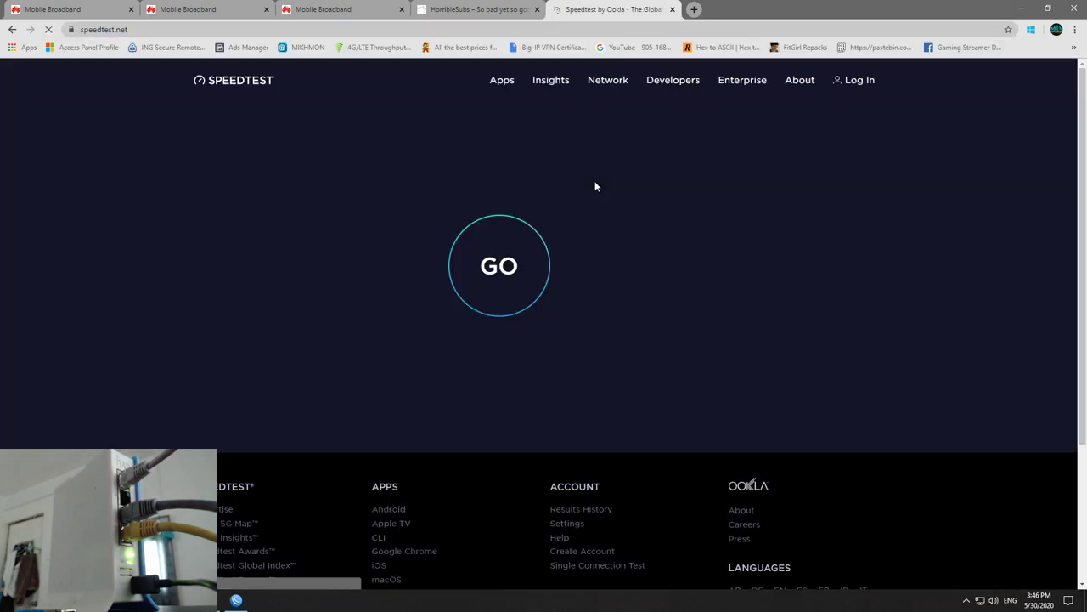
pyautogui.click(503, 268)
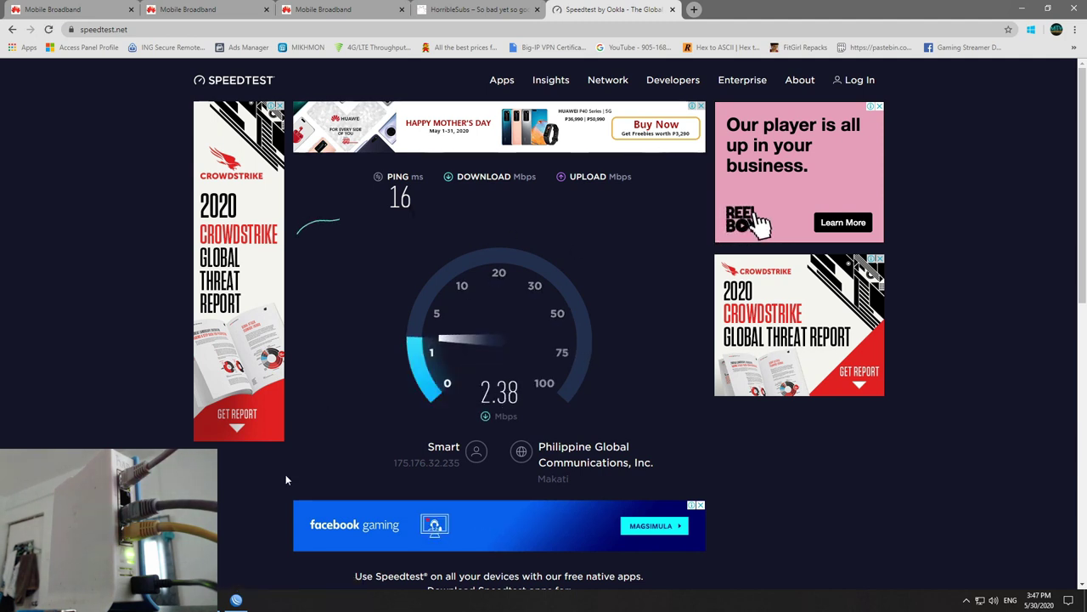
# Examine the ether1-wan1 and ether2-wan2 traffic in WinBox during the speed test, and return to the test in Chrome.
pyautogui.click(237, 601)
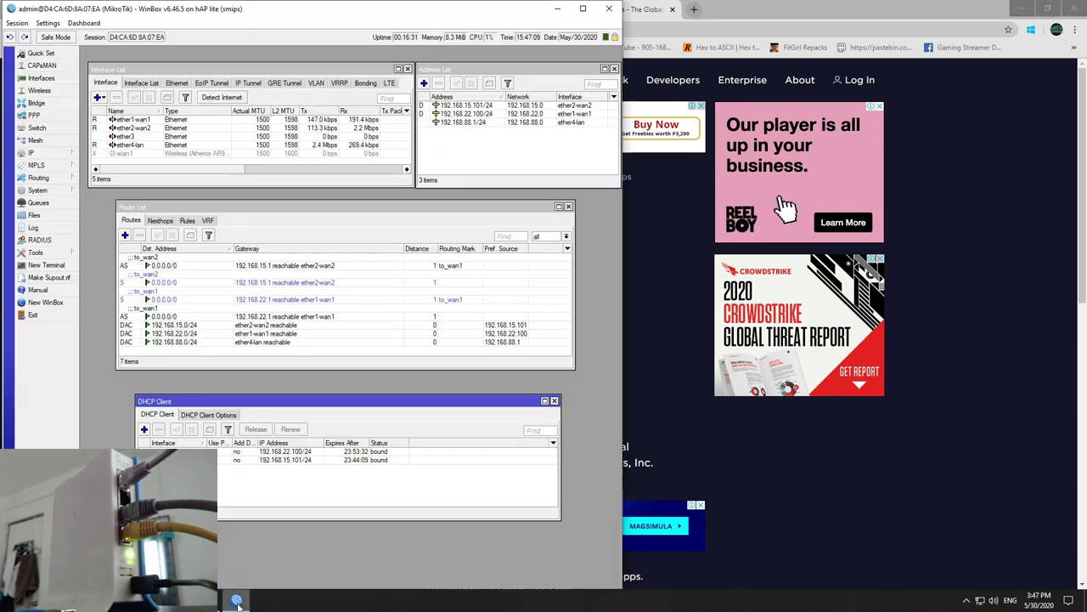
pyautogui.click(374, 120)
pyautogui.click(361, 129)
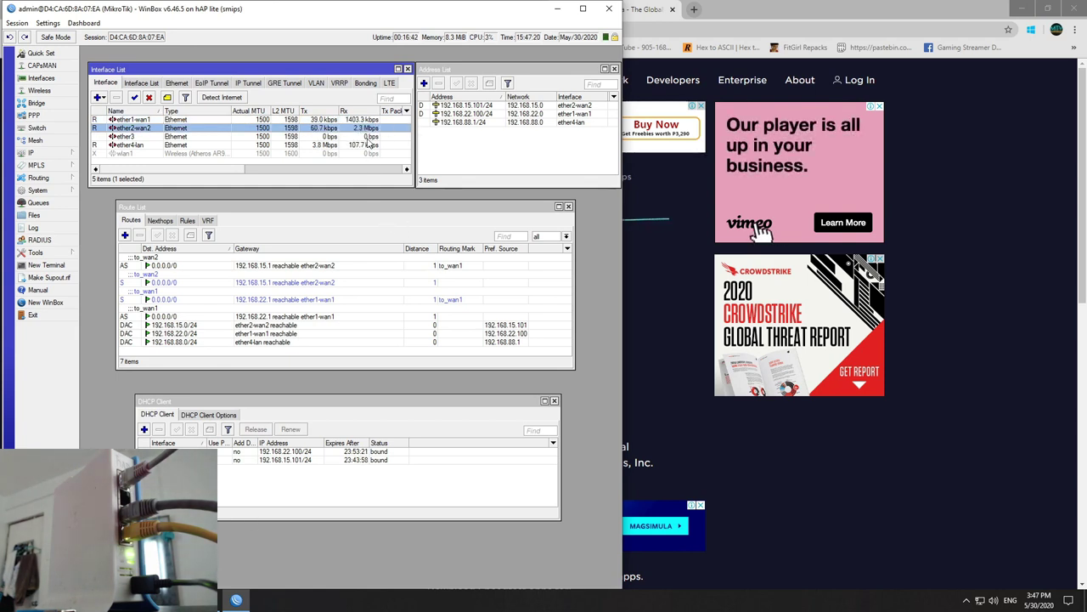
pyautogui.click(698, 31)
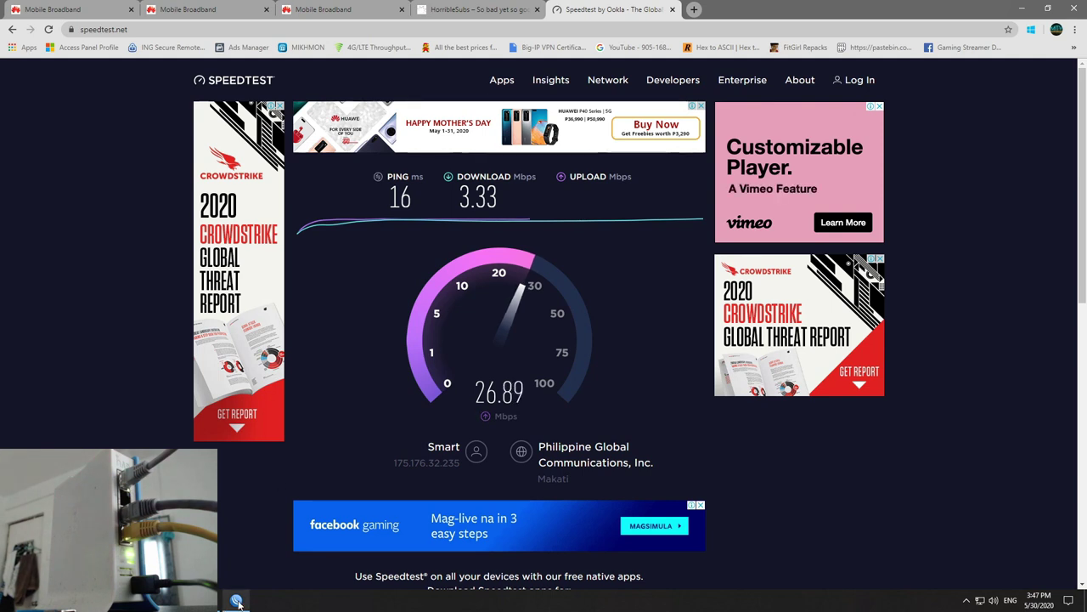
pyautogui.moveTo(236, 600)
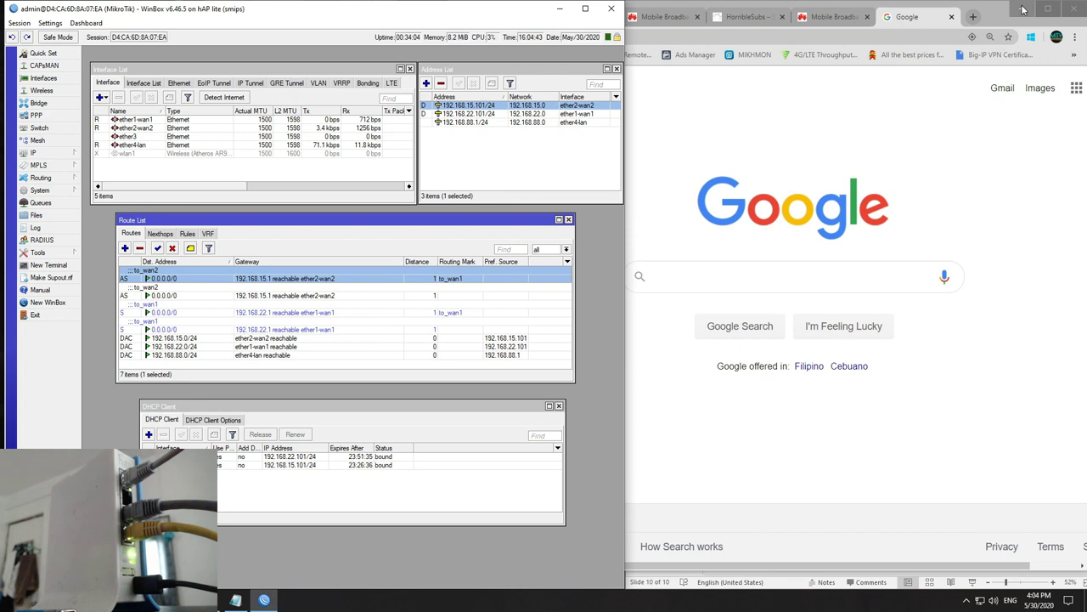
# Minimize Chrome and review the combined speed test slide in PowerPoint.
pyautogui.click(1022, 9)
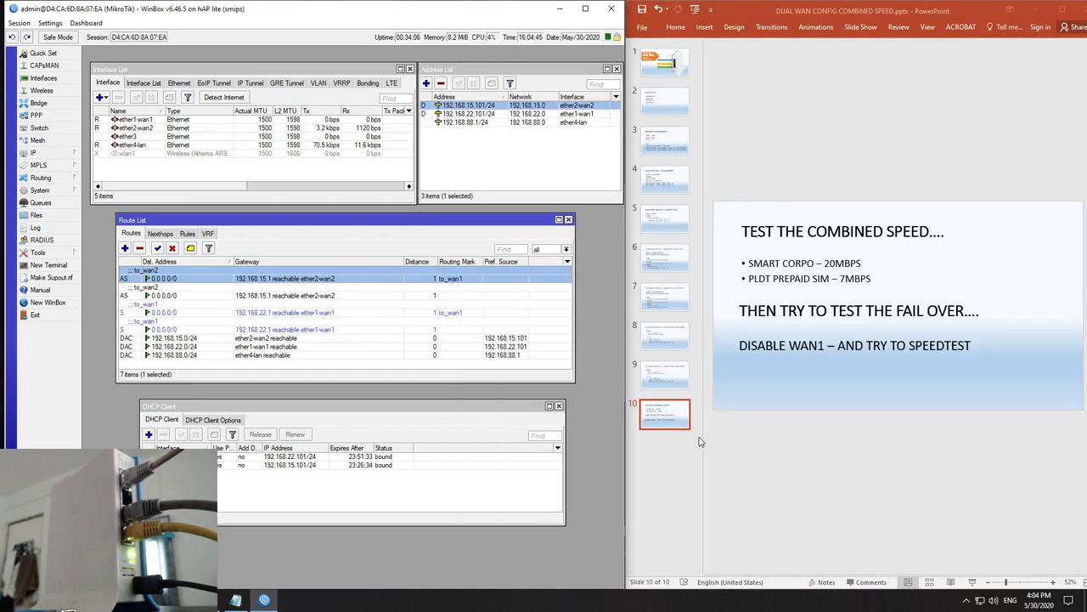
pyautogui.click(494, 170)
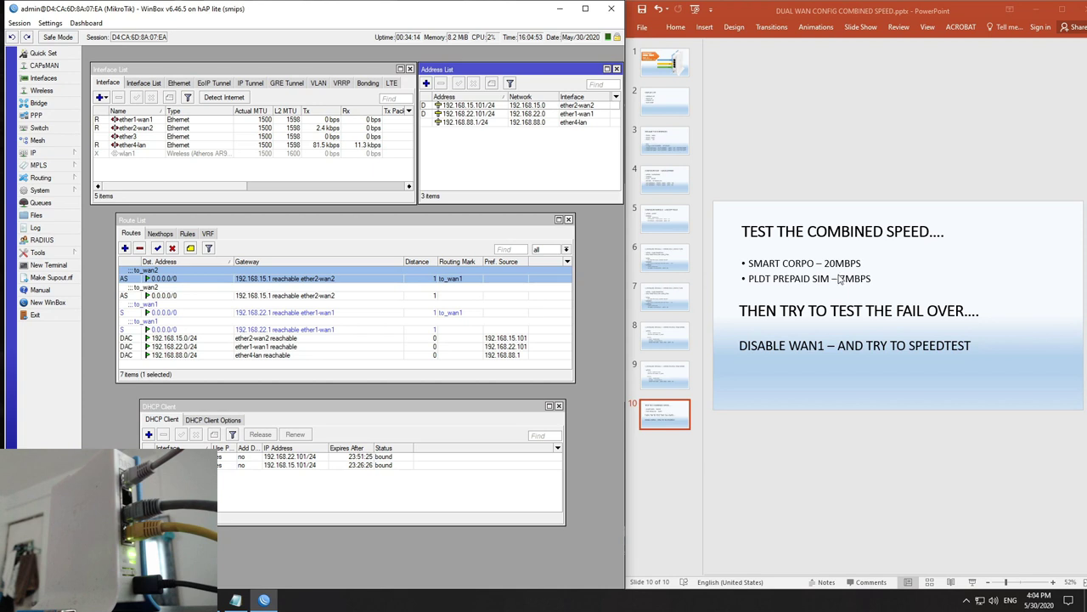
pyautogui.write('7')
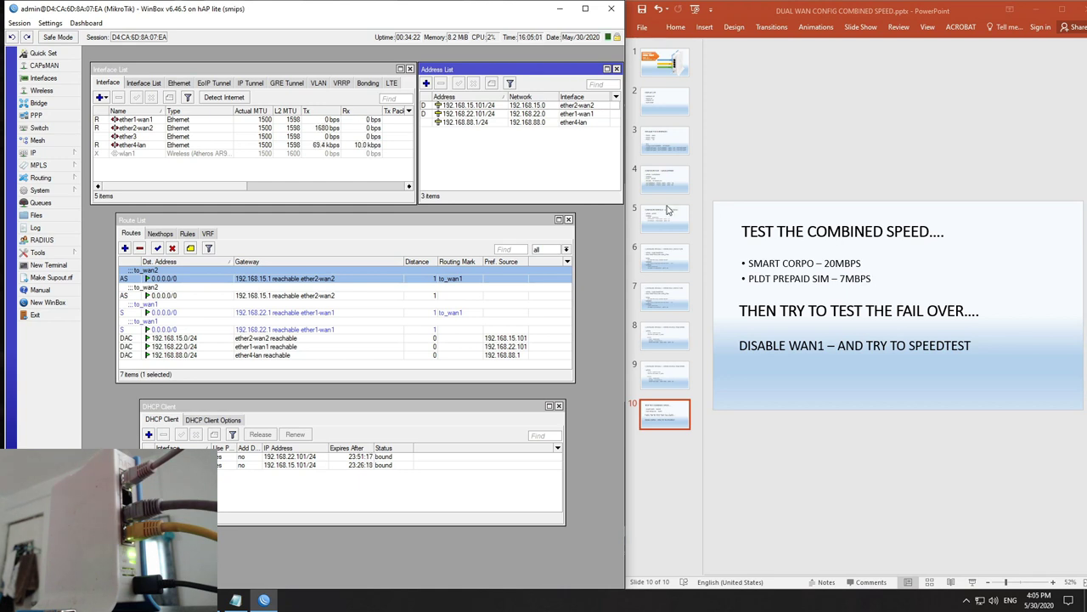
pyautogui.click(716, 479)
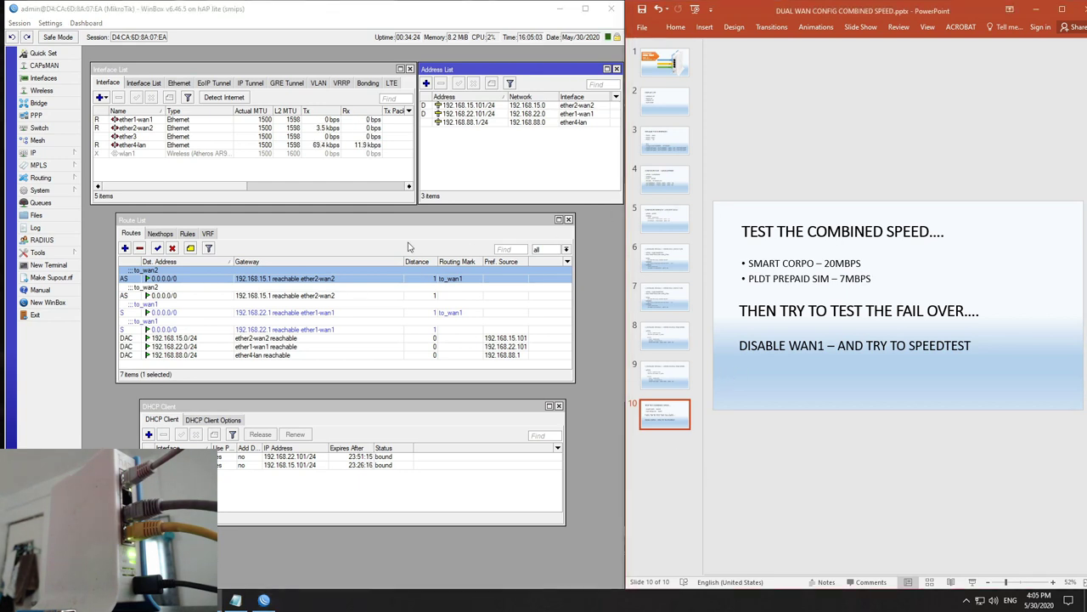
# Open the firewall mangle rules in WinBox and check the routing and connection marks of mark routing rule 4.
pyautogui.click(59, 153)
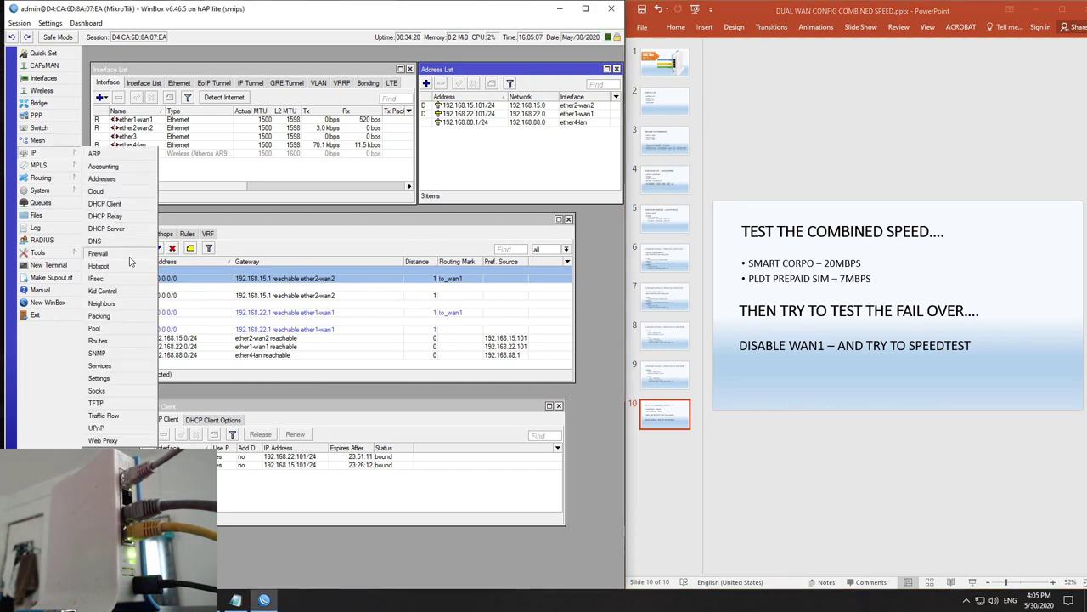
pyautogui.click(98, 254)
pyautogui.moveTo(416, 119)
pyautogui.mouseDown()
pyautogui.moveTo(416, 153)
pyautogui.moveTo(414, 140)
pyautogui.mouseUp()
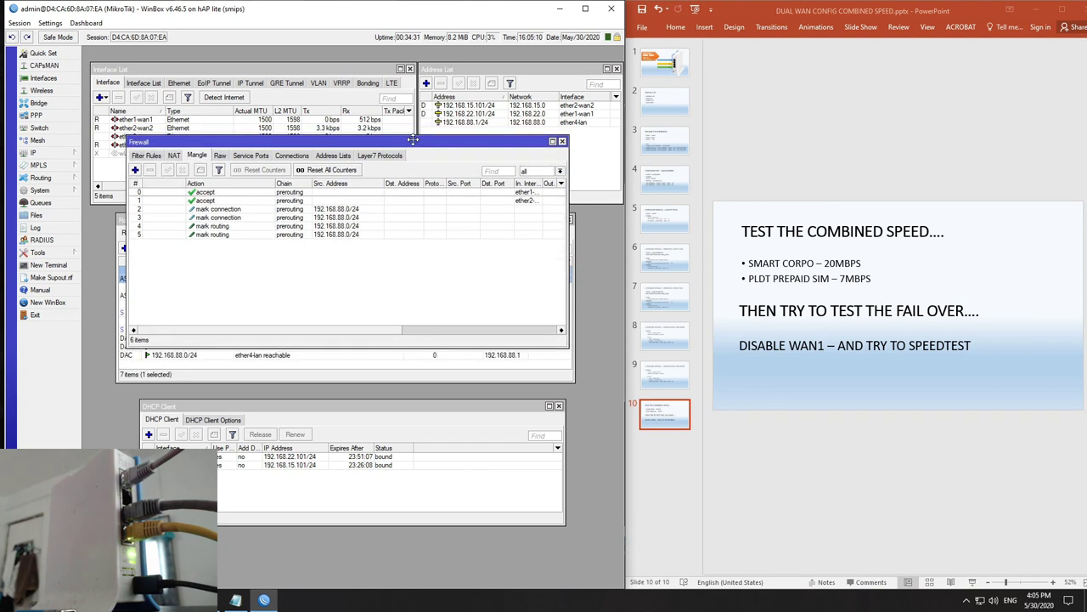
pyautogui.doubleClick(333, 226)
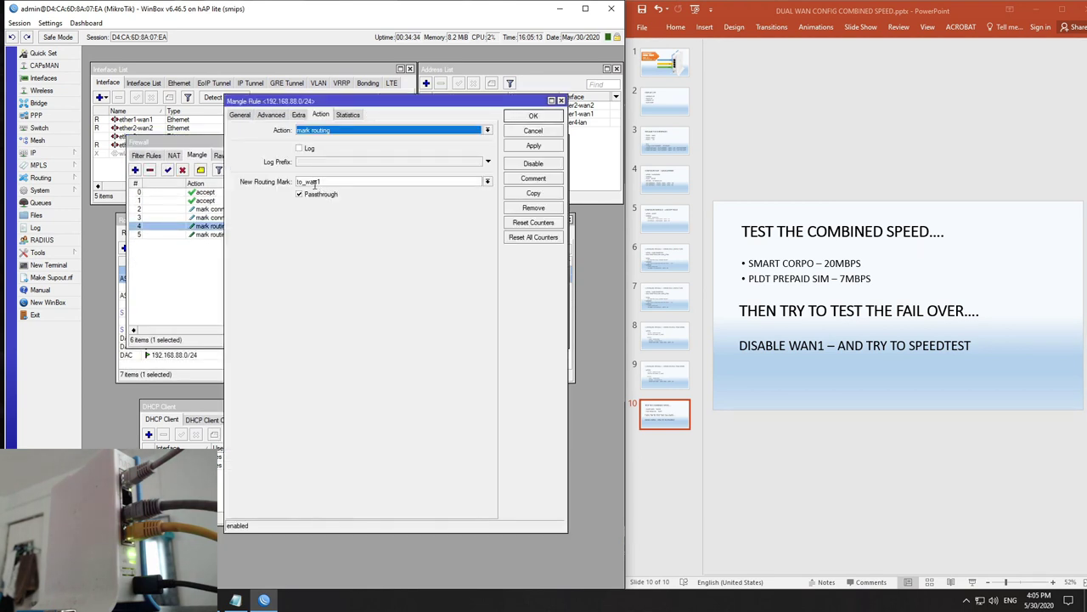
pyautogui.click(240, 115)
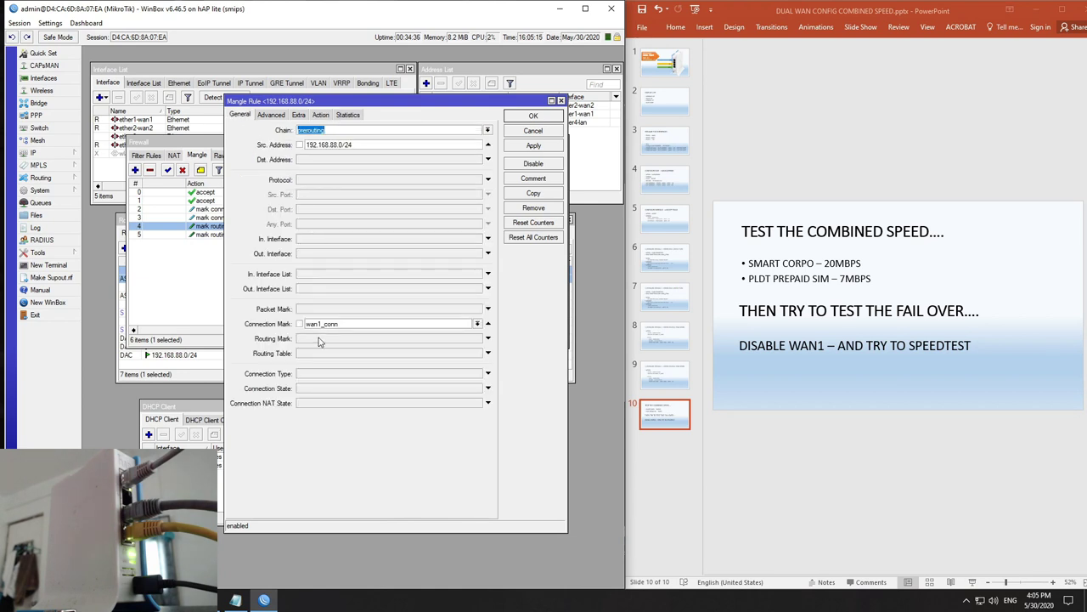
pyautogui.click(562, 101)
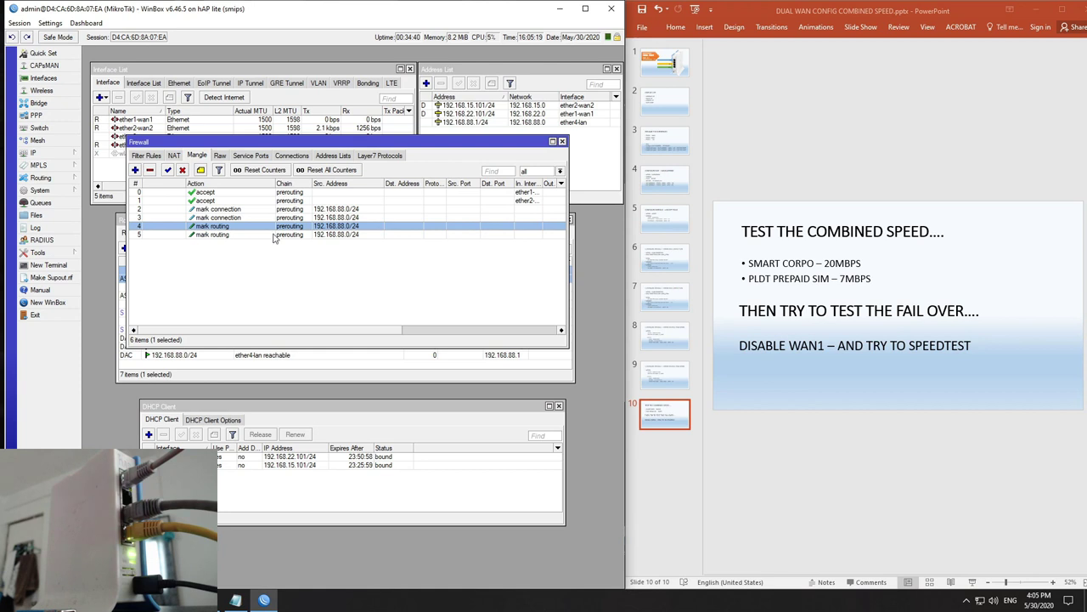
# Set the new routing mark of mangle rule 5 to to_wan2, save the rule, and close the firewall window.
pyautogui.doubleClick(275, 236)
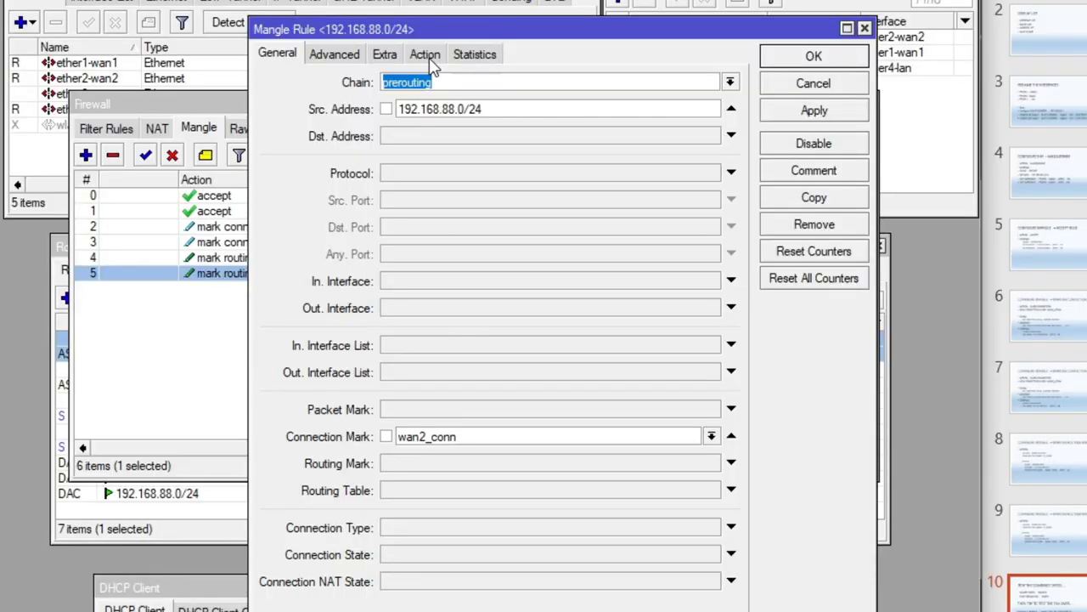
pyautogui.click(322, 116)
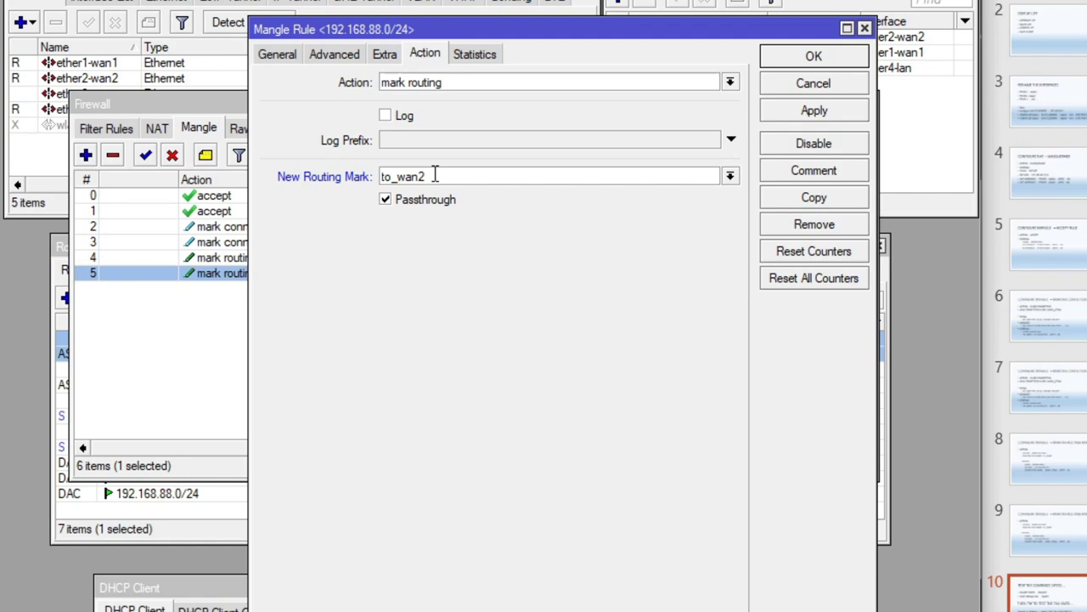
pyautogui.click(814, 111)
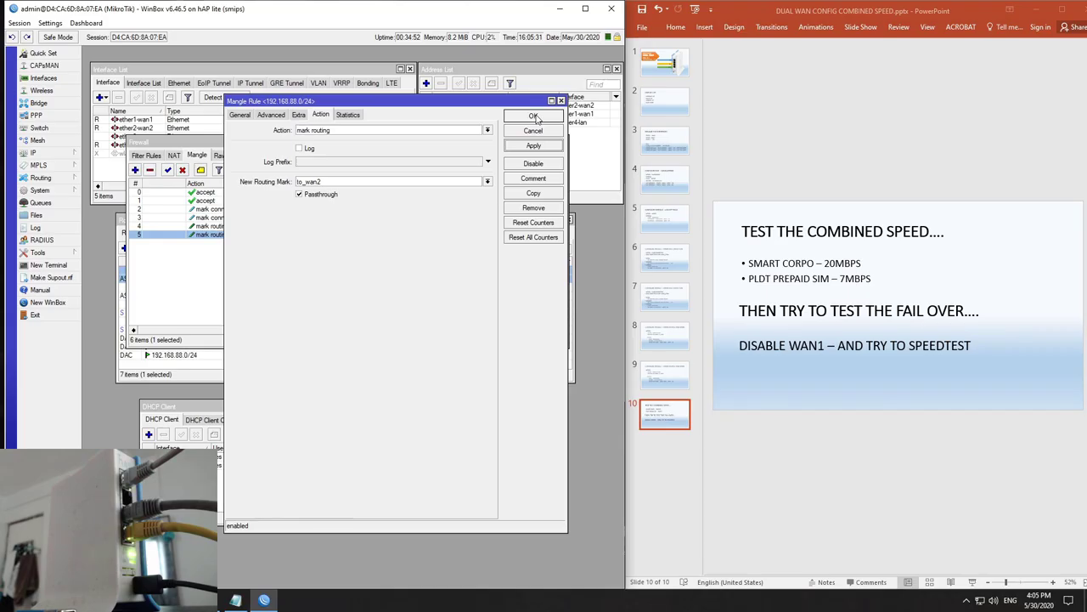
pyautogui.click(534, 117)
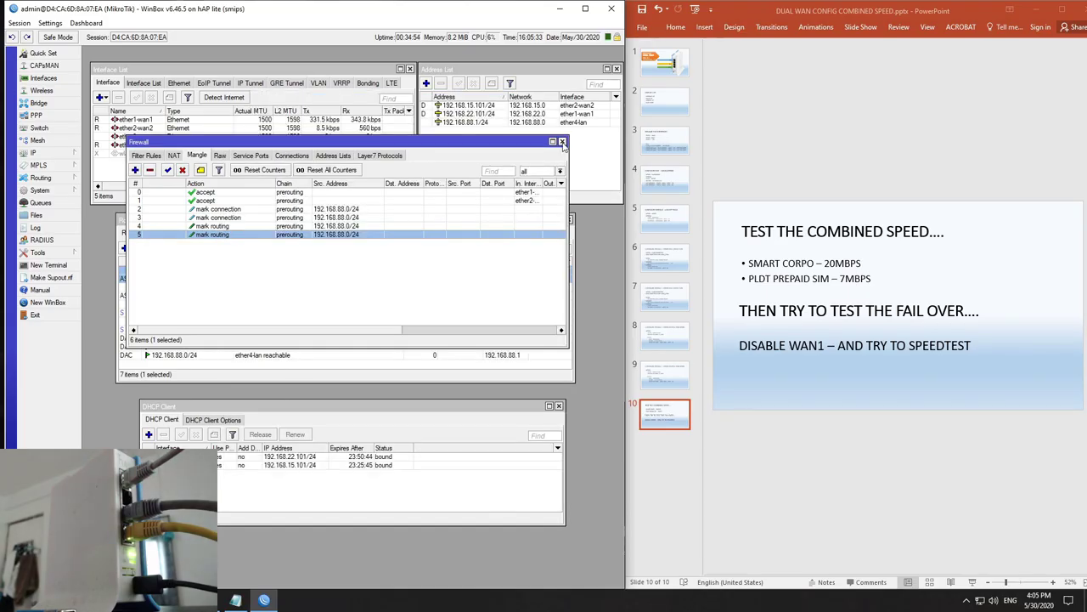
pyautogui.moveTo(562, 145); pyautogui.dragTo(562, 154)
pyautogui.click(562, 151)
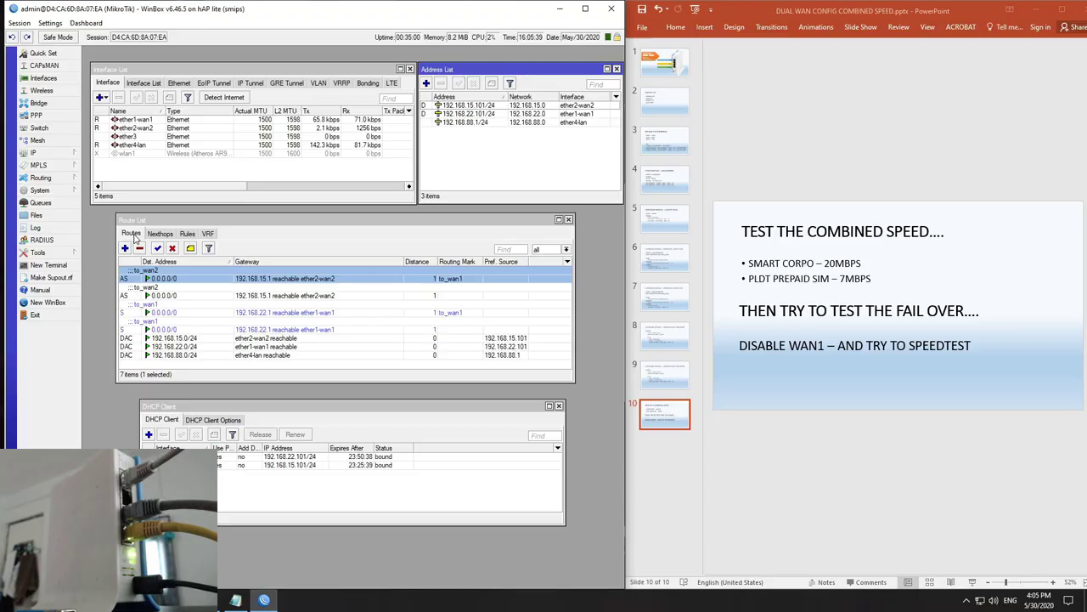
# Check the default routes' routing marks, and set the ether2-wan2 route marked to_wan1 to to_wan2 and save it.
pyautogui.click(343, 315)
pyautogui.click(335, 329)
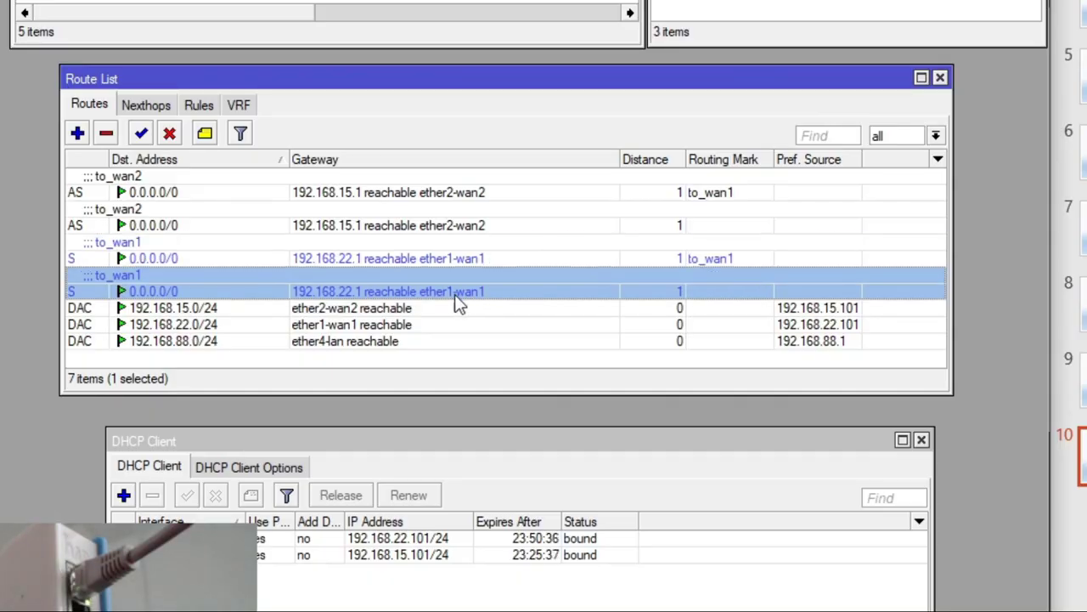
pyautogui.click(727, 264)
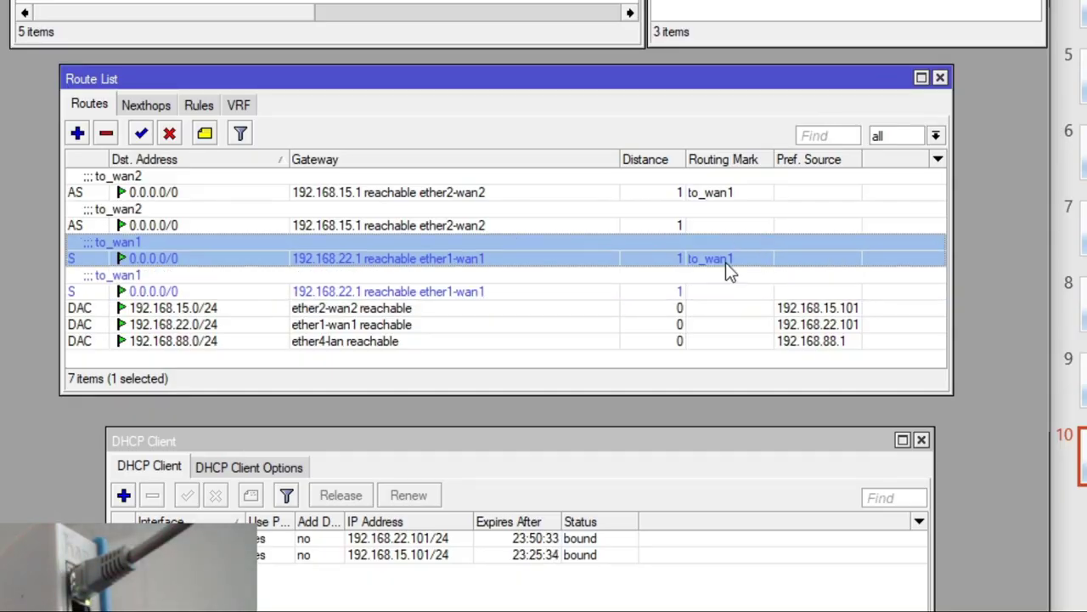
pyautogui.click(449, 195)
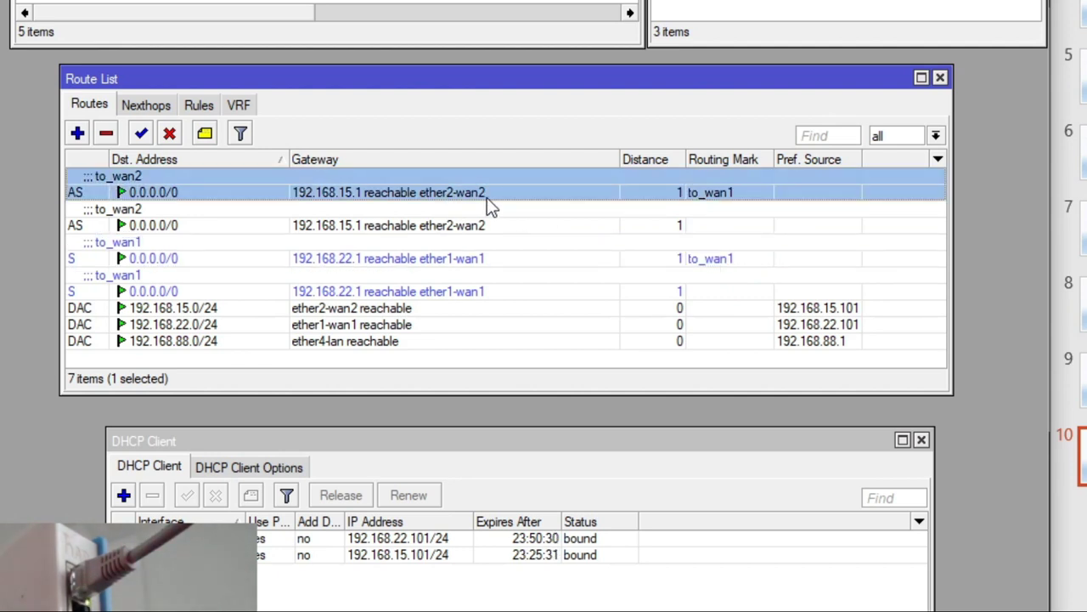
pyautogui.doubleClick(739, 195)
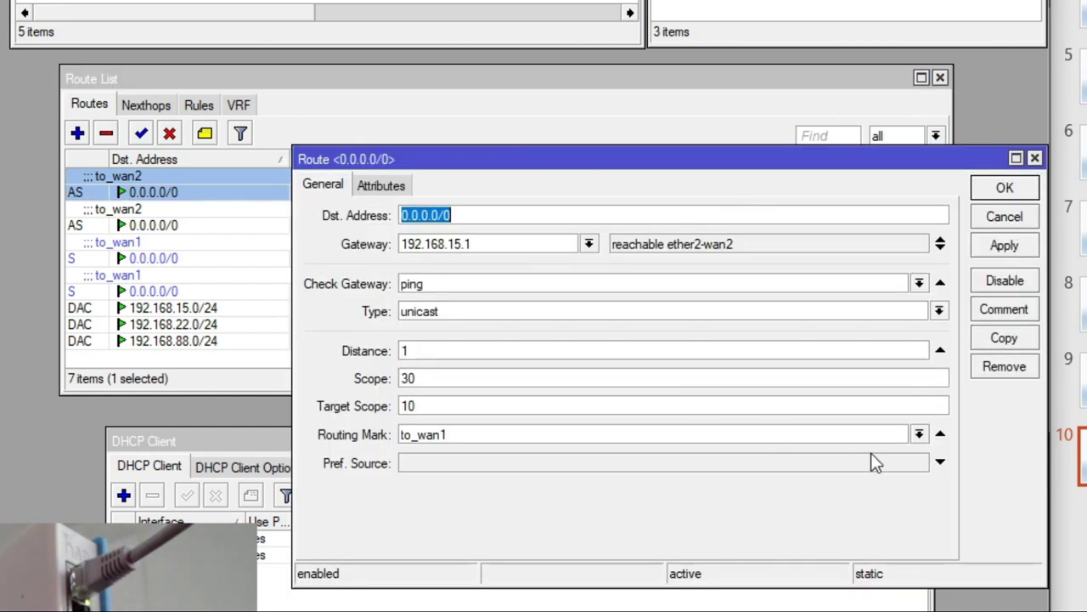
pyautogui.click(919, 435)
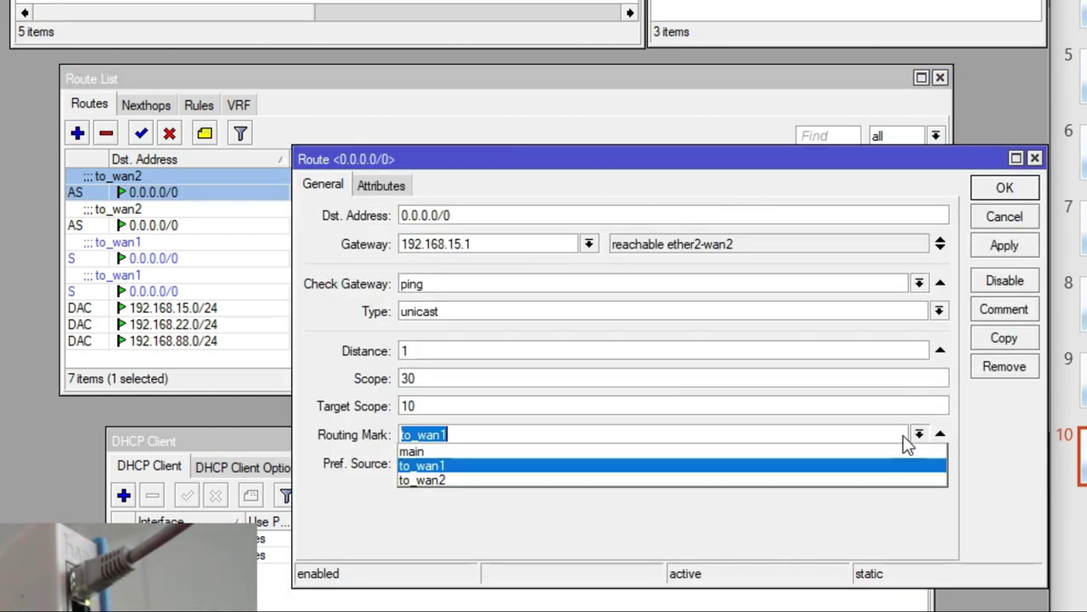
pyautogui.click(509, 480)
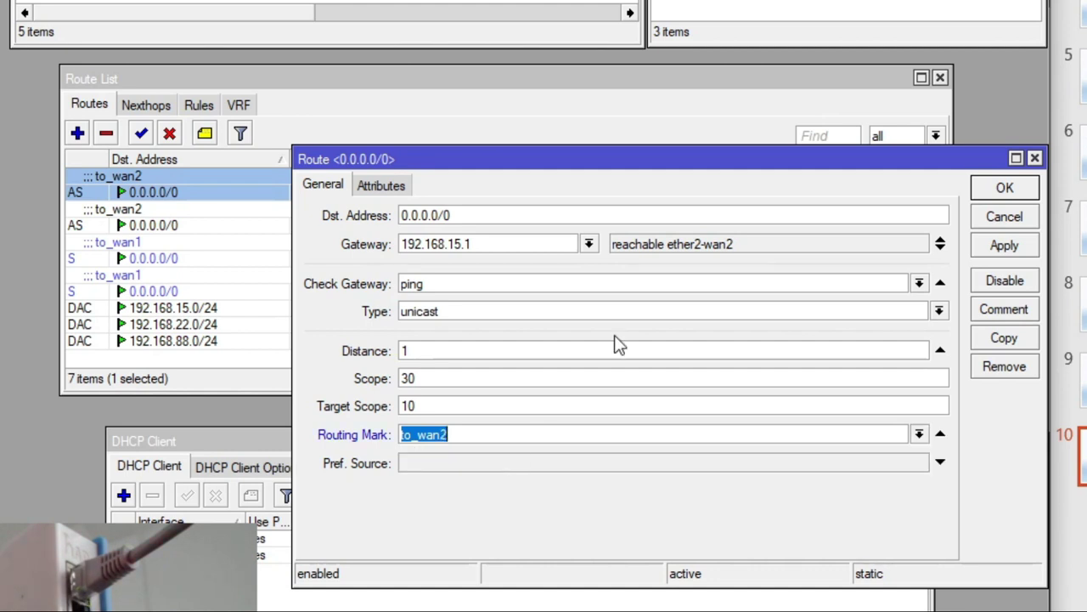
pyautogui.click(1004, 245)
pyautogui.click(1005, 188)
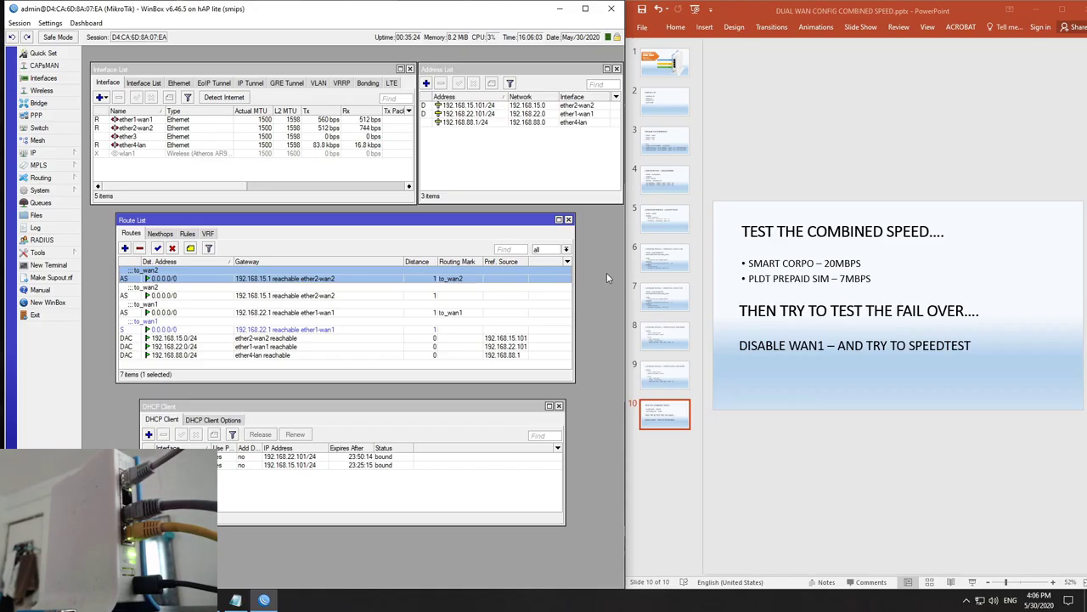
pyautogui.click(466, 370)
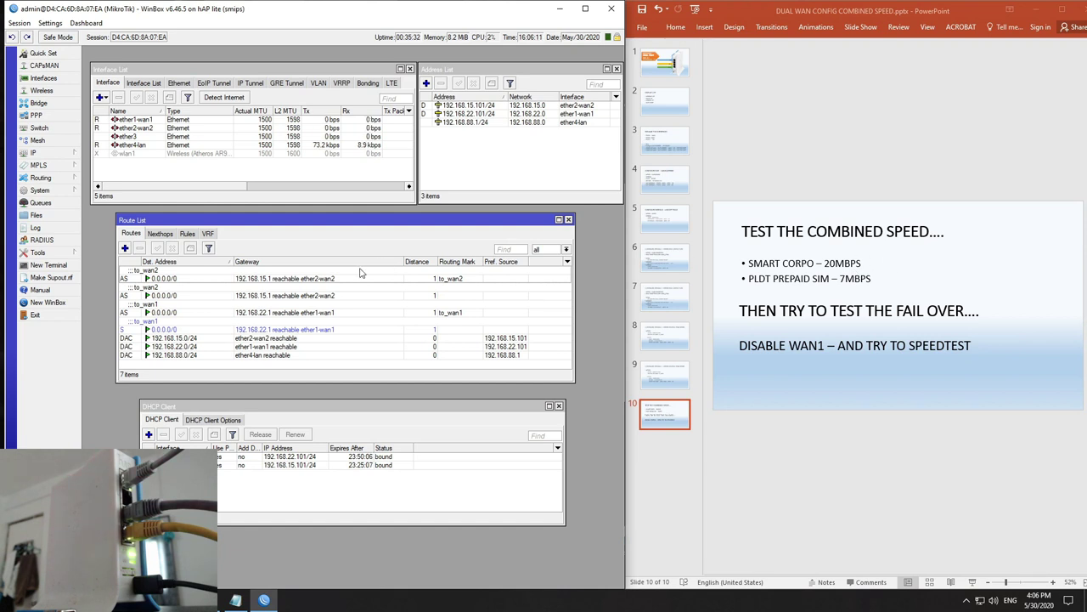
# Switch to Chrome, load speedtest.net again, and run a new speed test.
pyautogui.hotkey('alt', 'Tab')
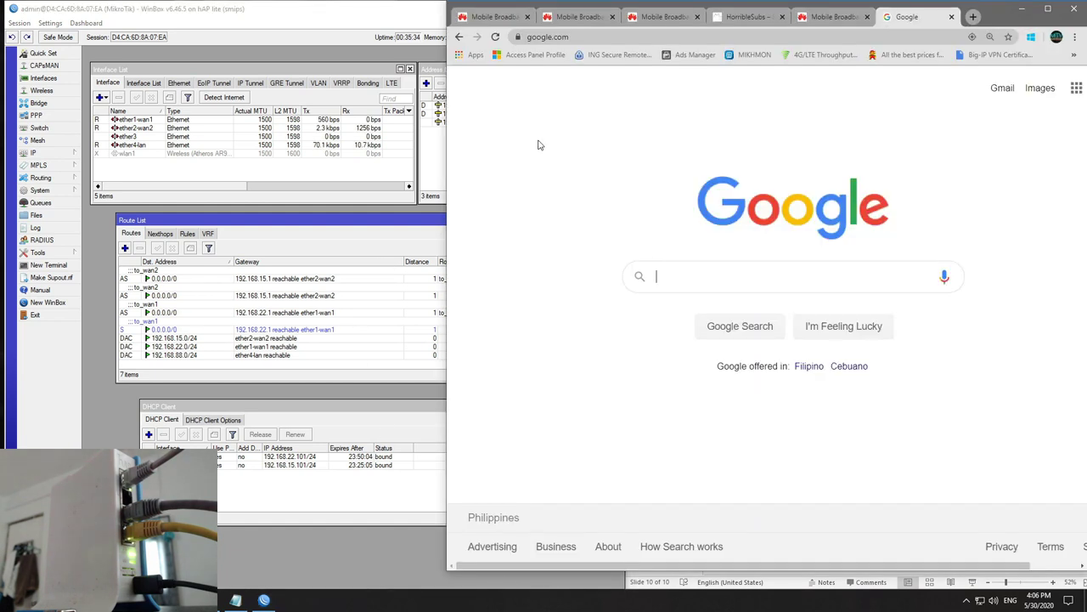
pyautogui.click(851, 37)
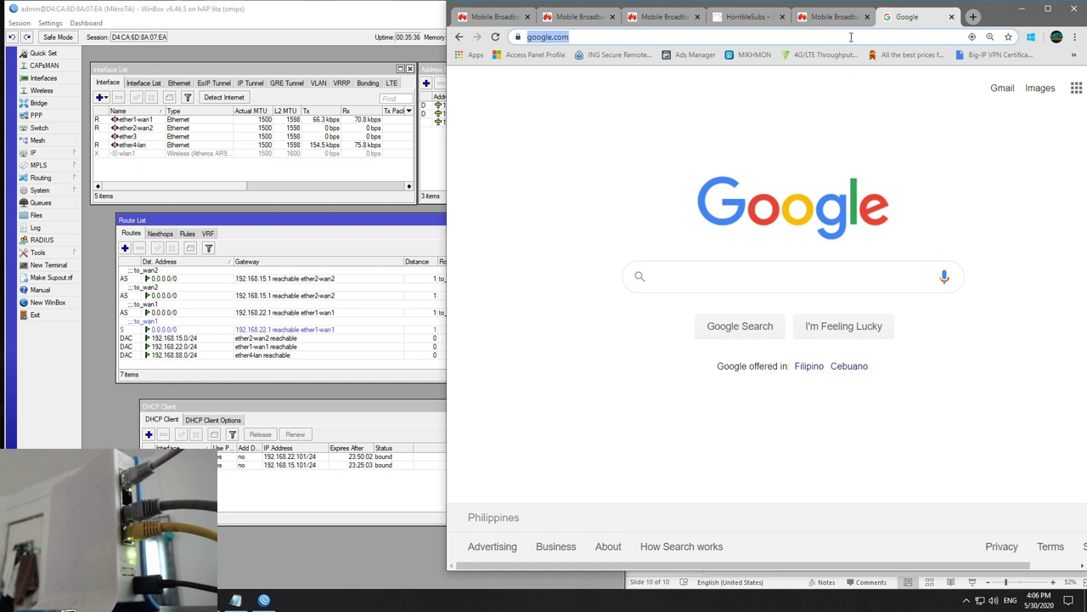
pyautogui.write('spe')
pyautogui.press('Return')
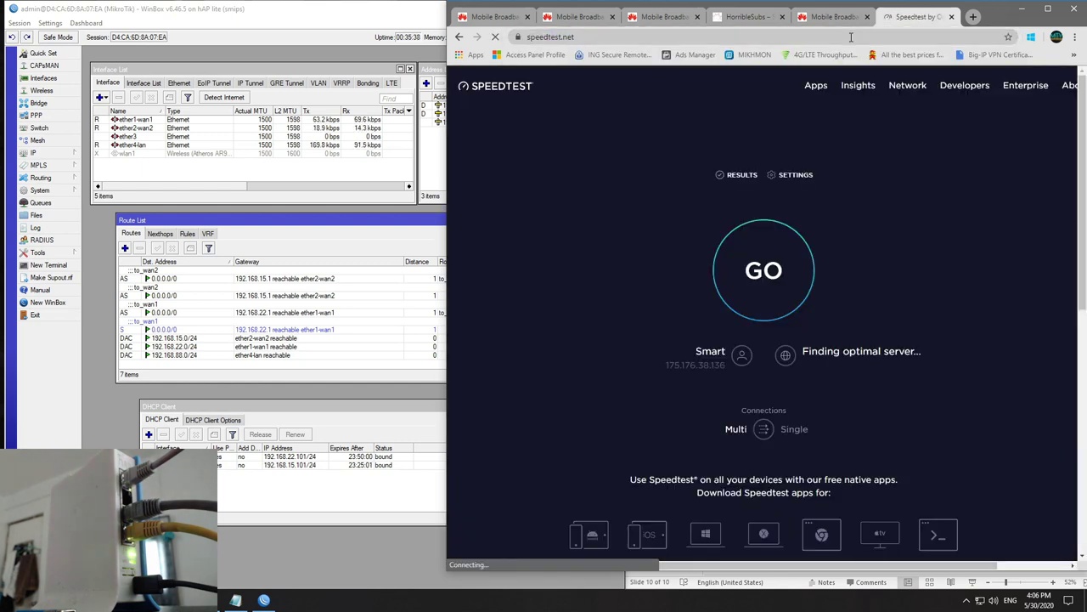
pyautogui.click(791, 249)
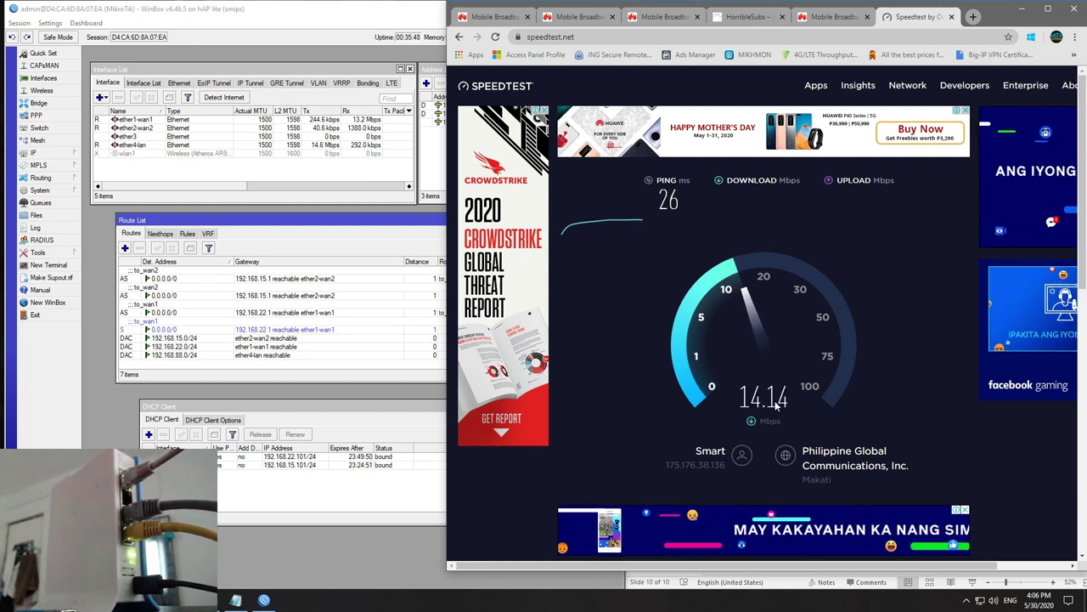
# Compare the receive traffic of ether1-wan1 and ether2-wan2 in WinBox while the speed test runs.
pyautogui.click(380, 120)
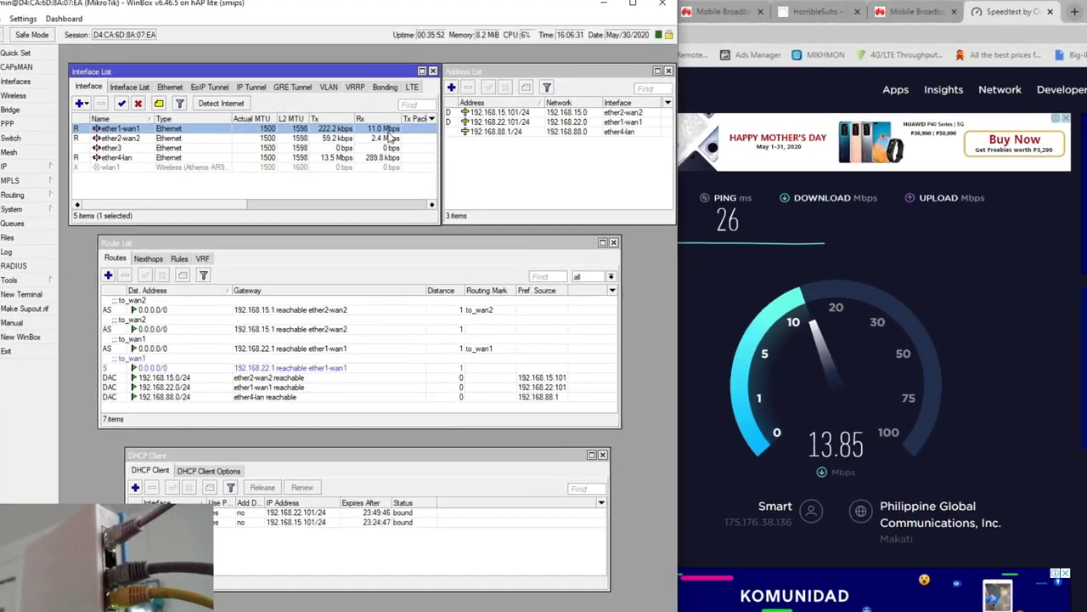
pyautogui.click(390, 138)
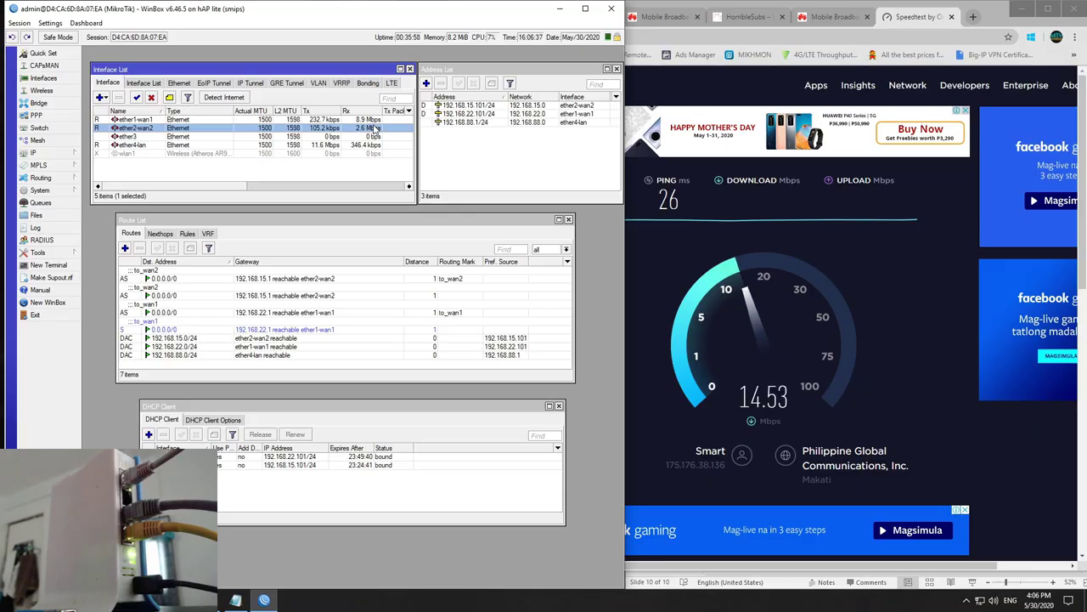
pyautogui.click(378, 120)
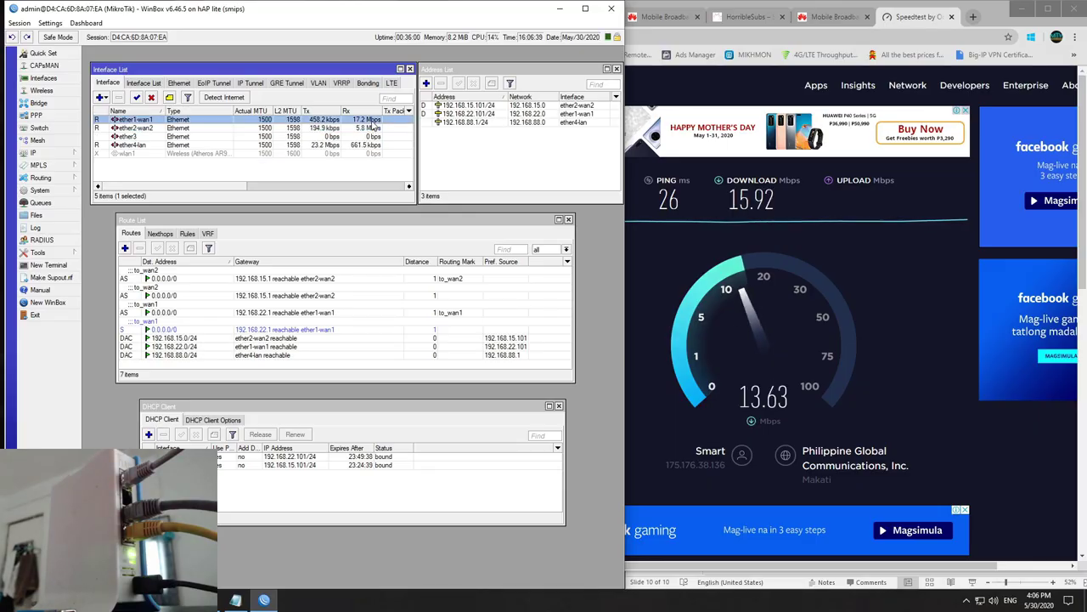
pyautogui.click(465, 163)
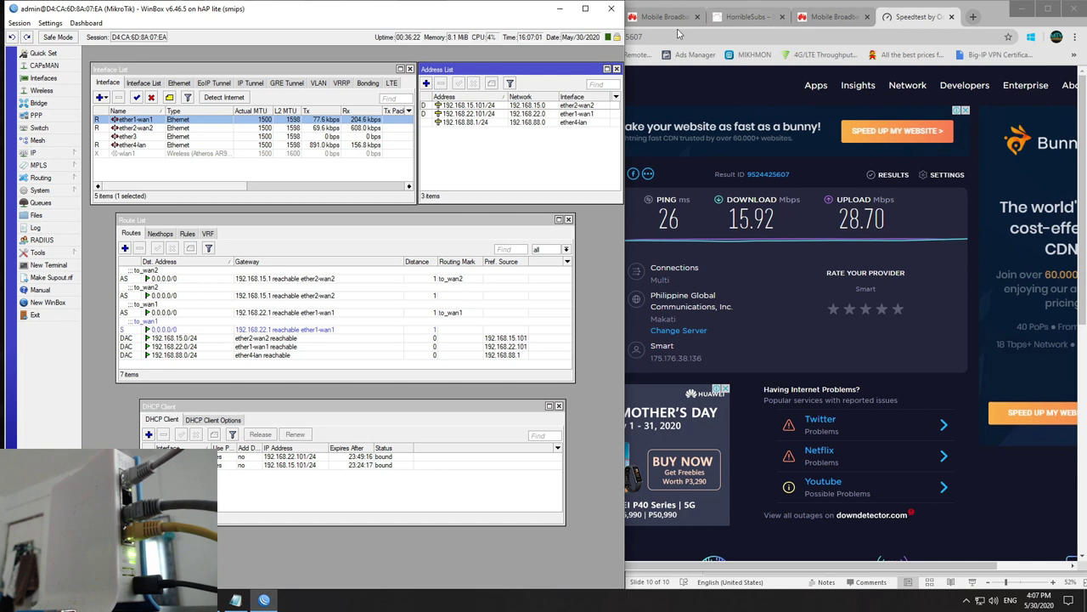
# Disable the WAN1 DHCP client with address 192.168.22.101/24 in WinBox, and return to the speed test page in Chrome.
pyautogui.click(1023, 9)
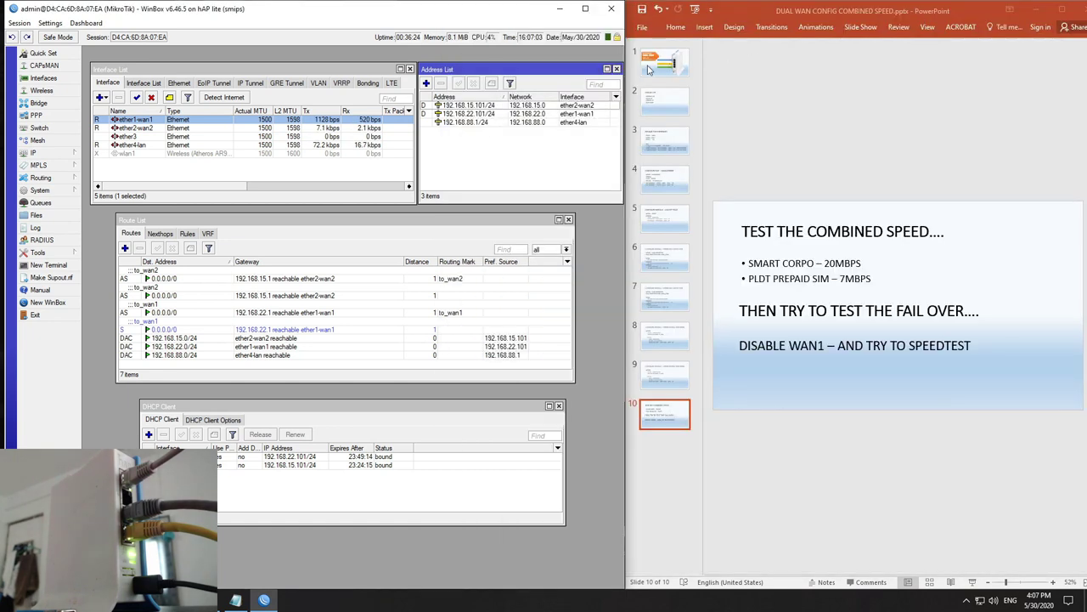
pyautogui.click(324, 467)
pyautogui.click(338, 458)
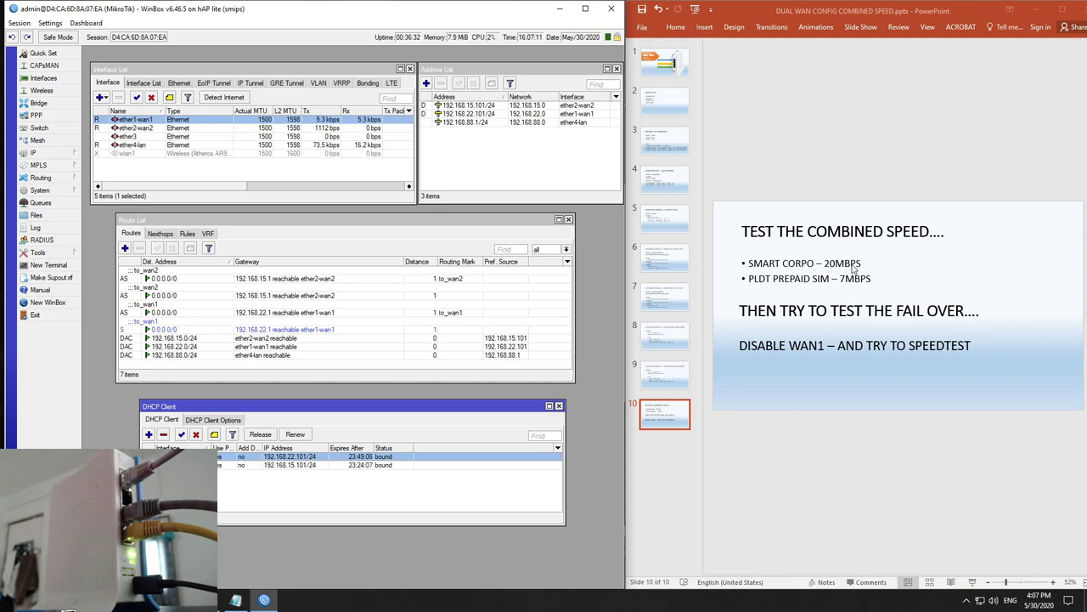
pyautogui.click(222, 465)
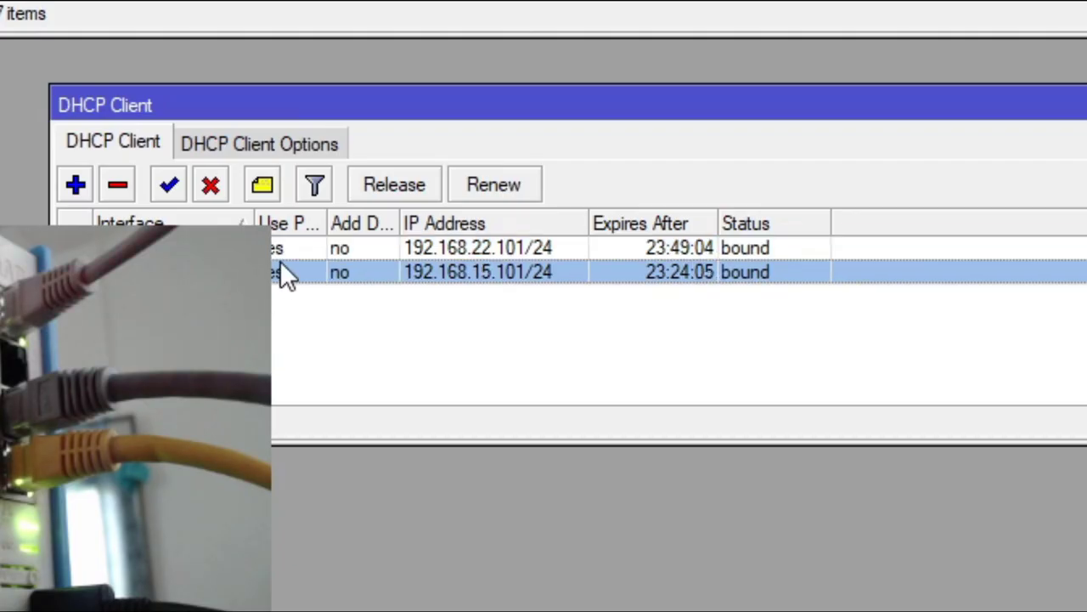
pyautogui.click(222, 458)
pyautogui.click(212, 186)
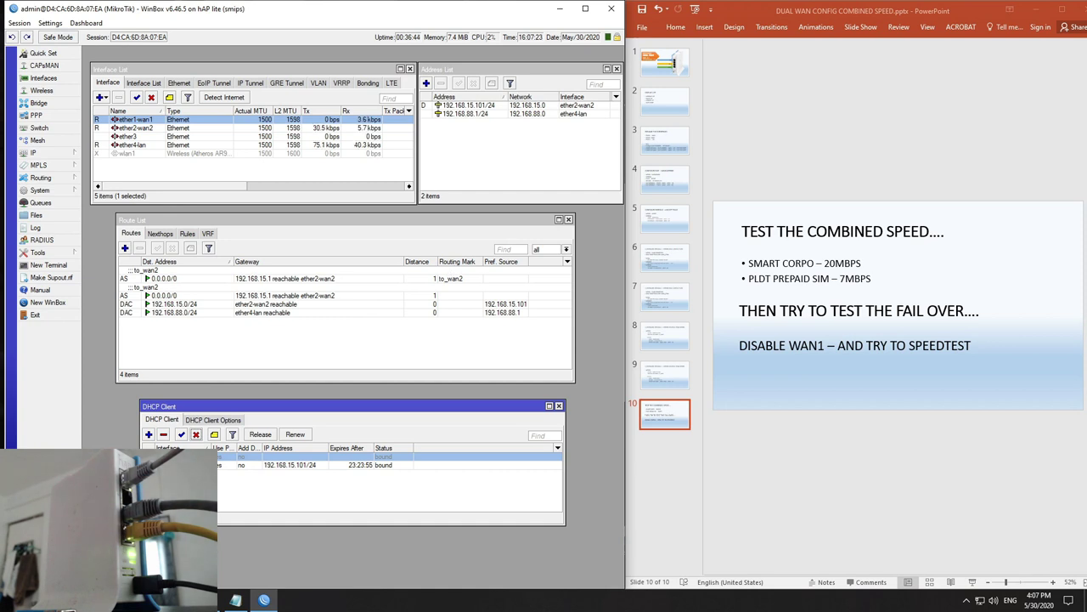
pyautogui.hotkey('alt', 'Tab')
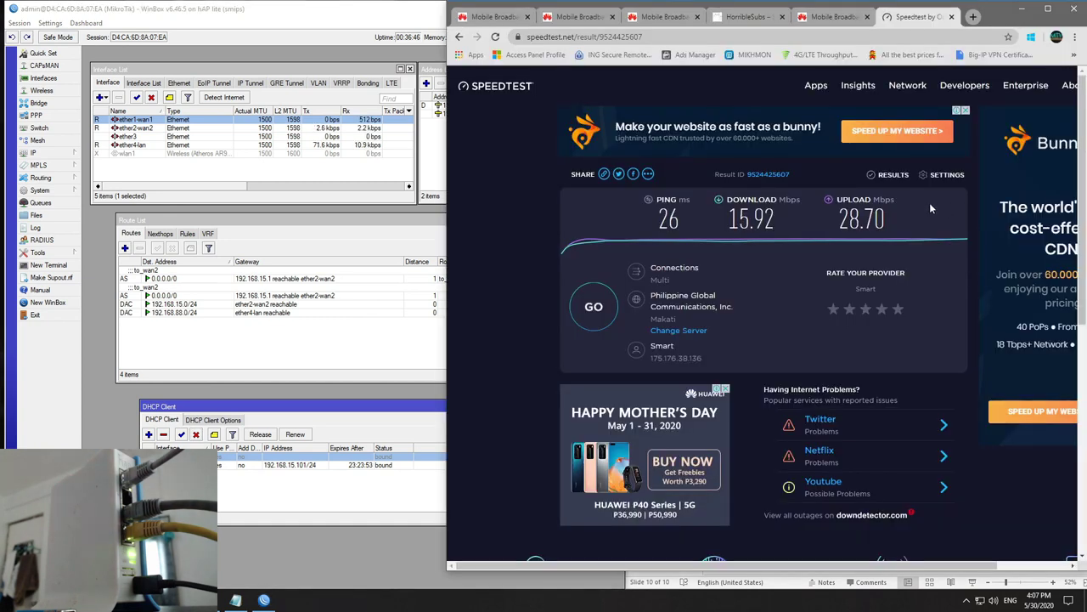
# Run a new speed test and compare the ether1-wan1 and ether2-wan2 traffic in WinBox while WAN1 is disabled.
pyautogui.click(595, 313)
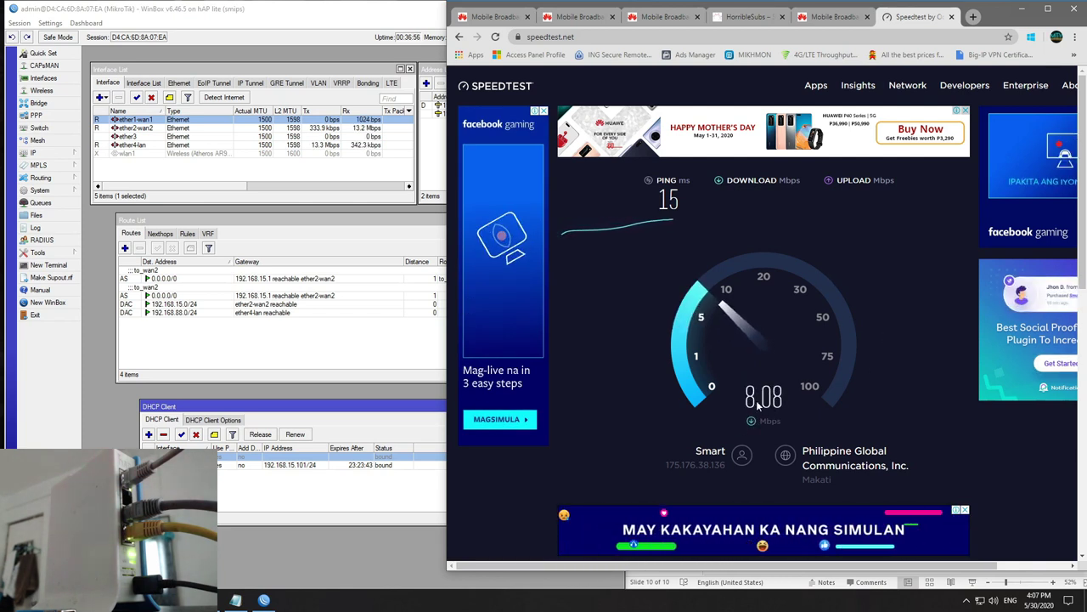
pyautogui.click(380, 128)
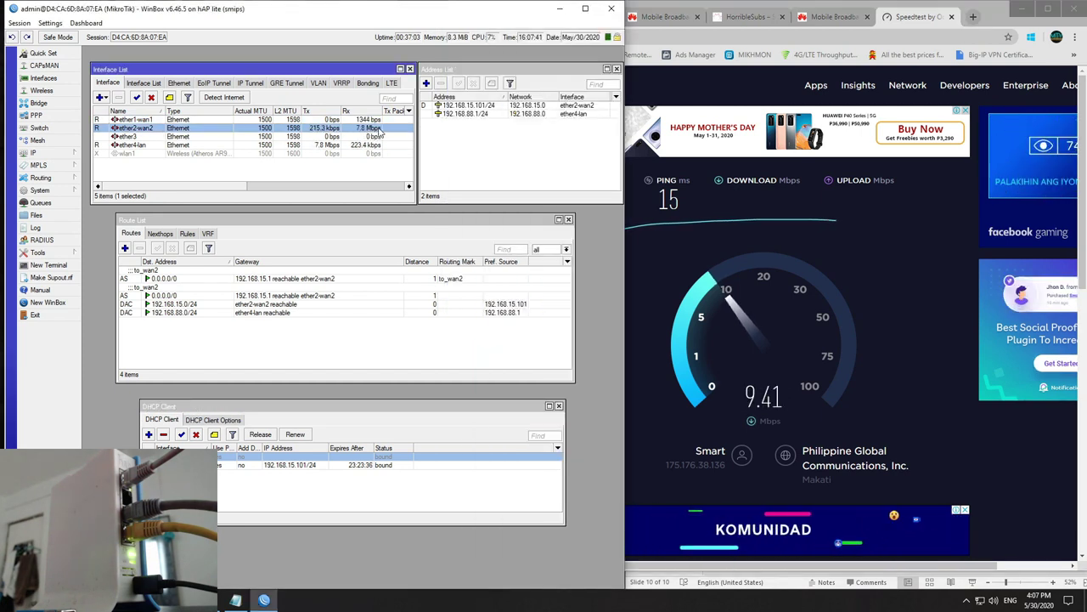
pyautogui.click(277, 120)
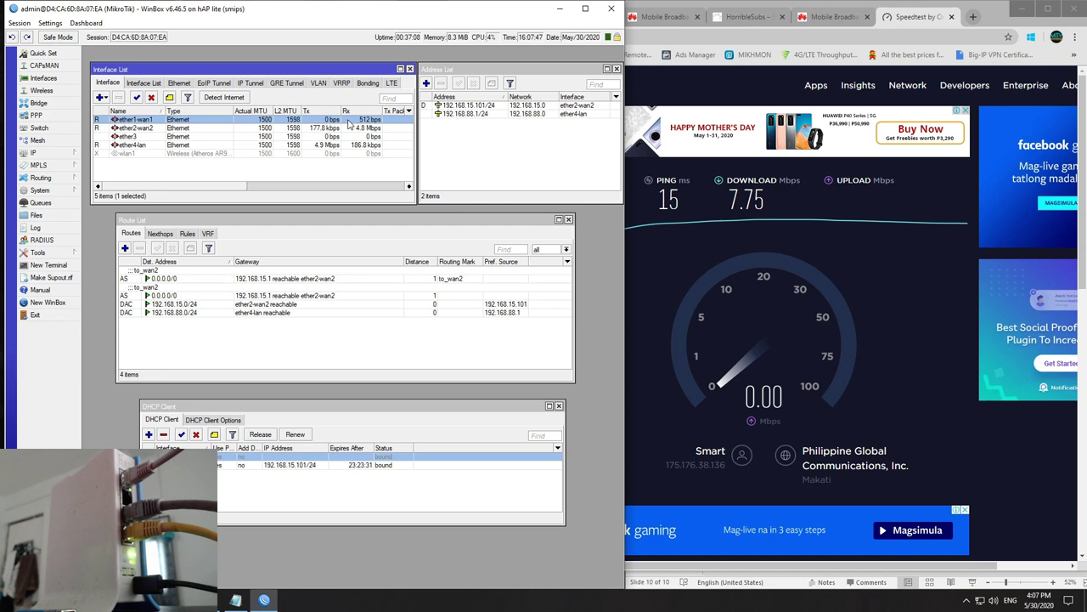
pyautogui.click(374, 128)
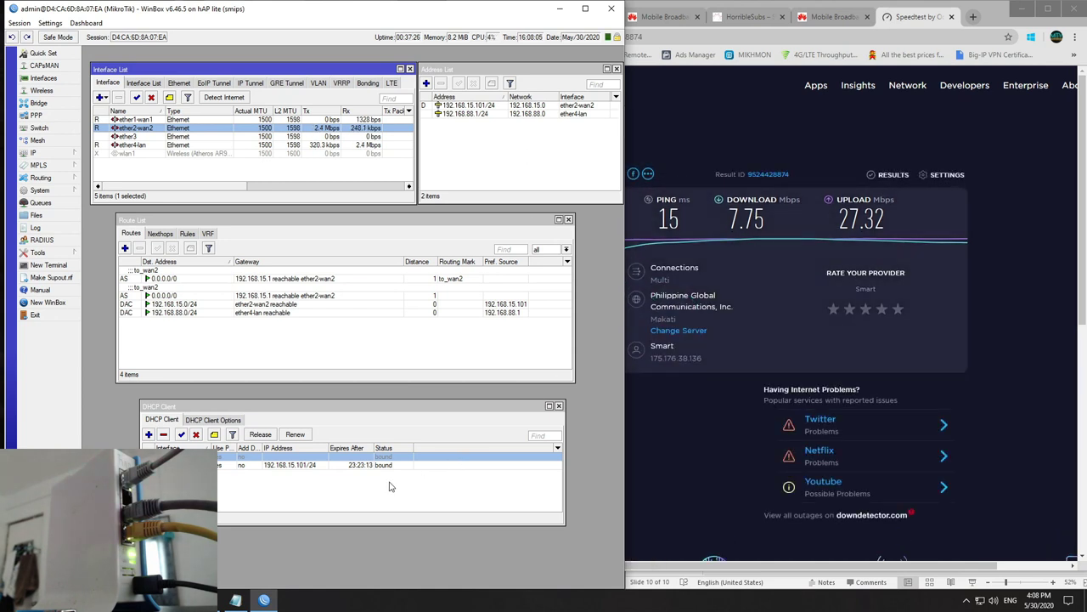
# Re-enable the disabled WAN1 DHCP client, and disable the WAN2 DHCP client with address 192.168.15.101/24.
pyautogui.click(287, 456)
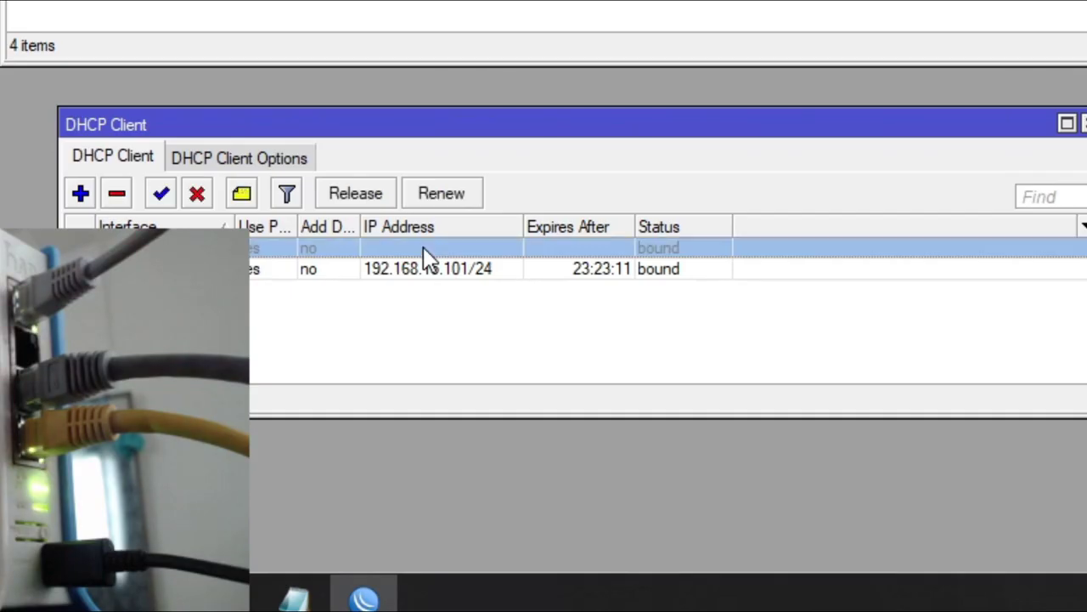
pyautogui.click(155, 197)
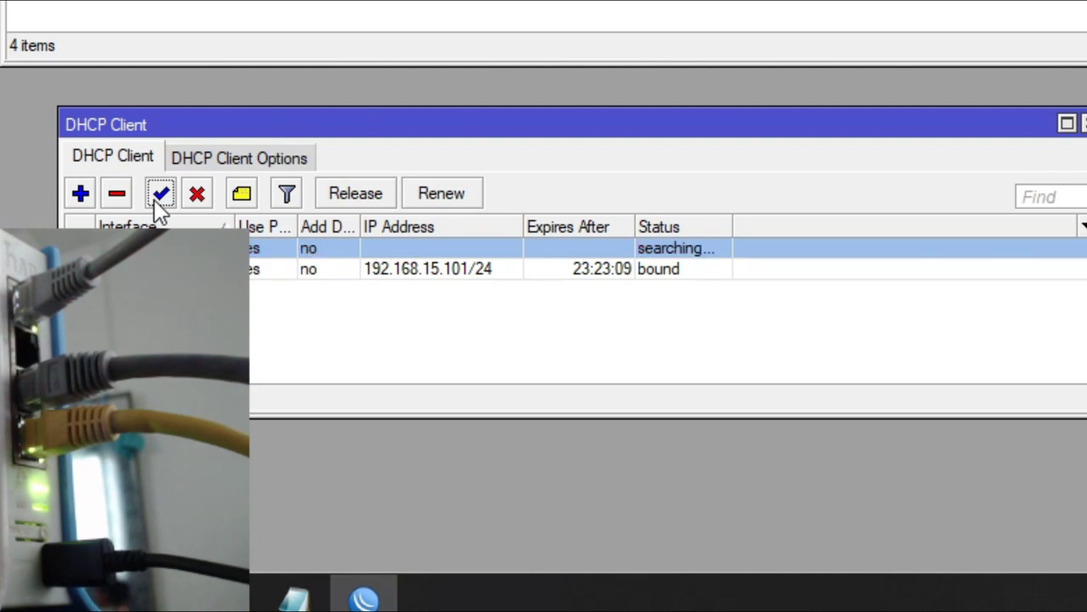
pyautogui.click(477, 270)
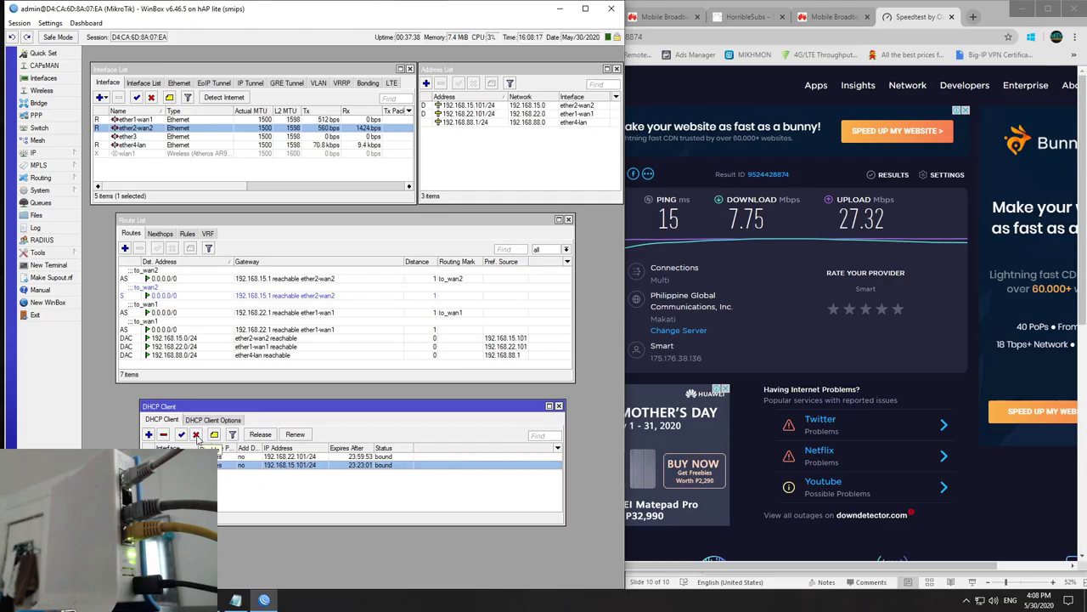
pyautogui.click(197, 436)
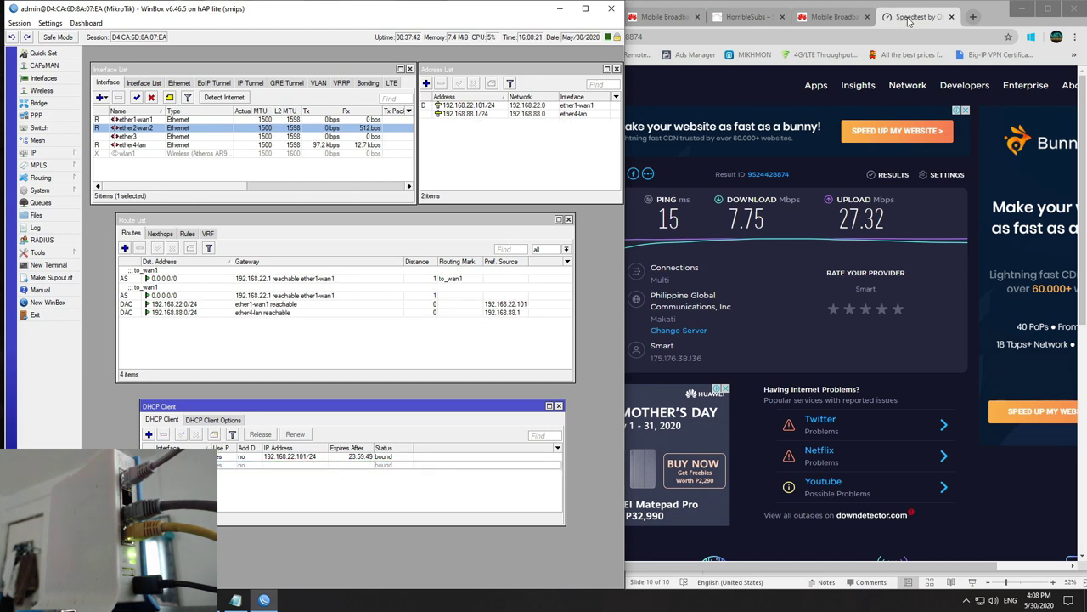
# Switch to Chrome, run another speed test, and check the ether2-wan2 traffic in WinBox during it.
pyautogui.click(982, 539)
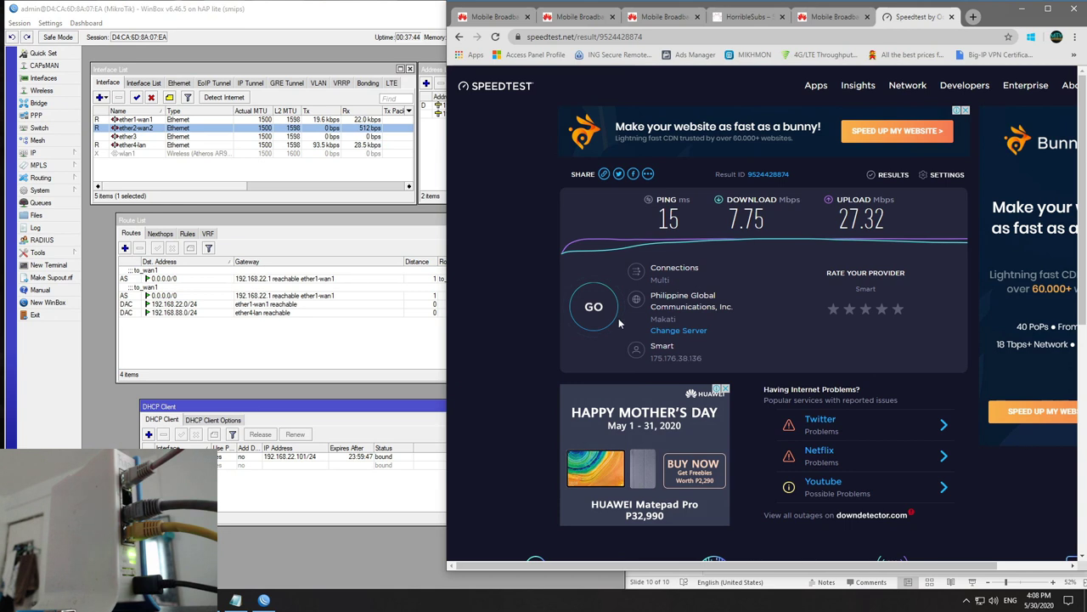
pyautogui.click(599, 312)
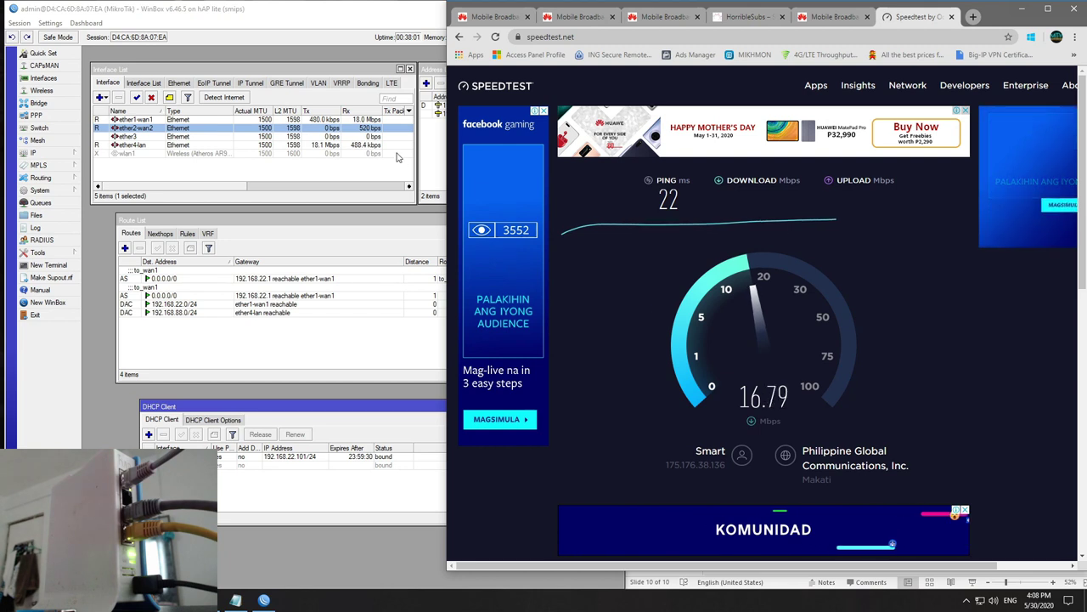
pyautogui.click(365, 127)
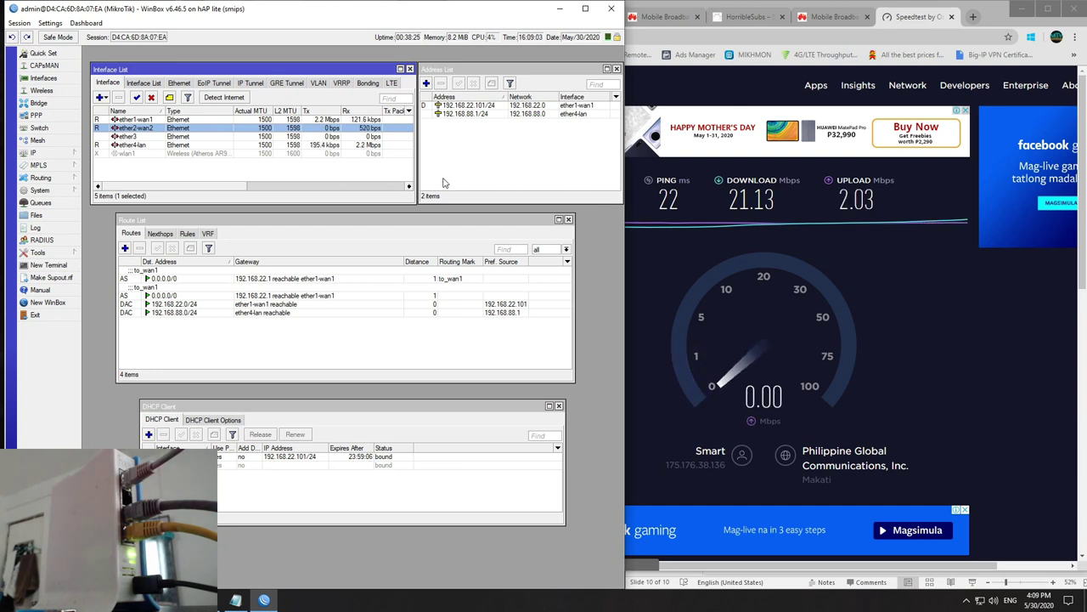
# Re-enable the disabled WAN2 DHCP client in the DHCP client list.
pyautogui.click(380, 465)
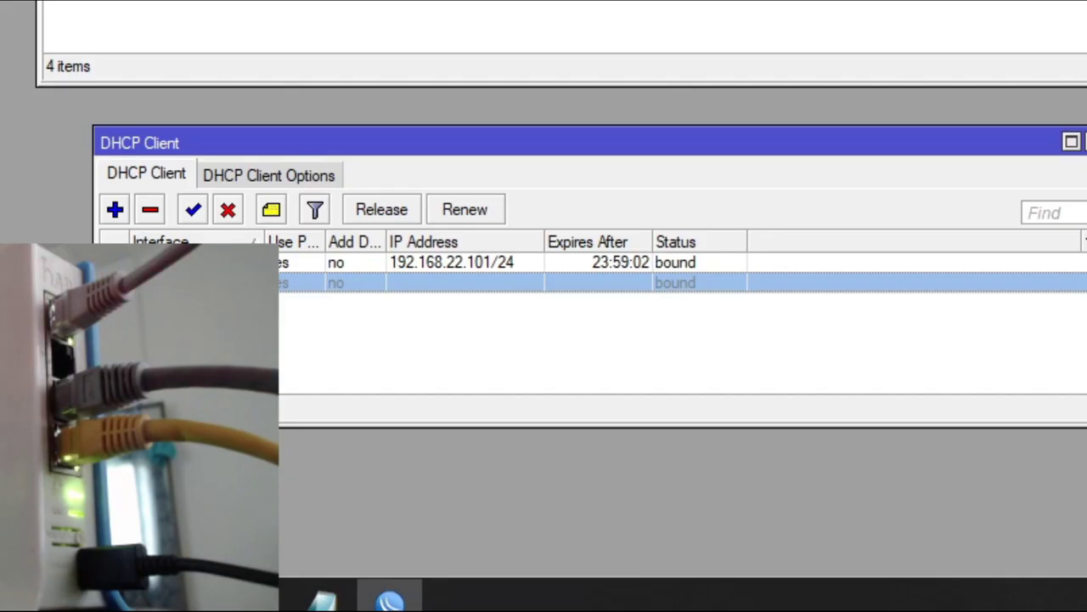
pyautogui.click(192, 214)
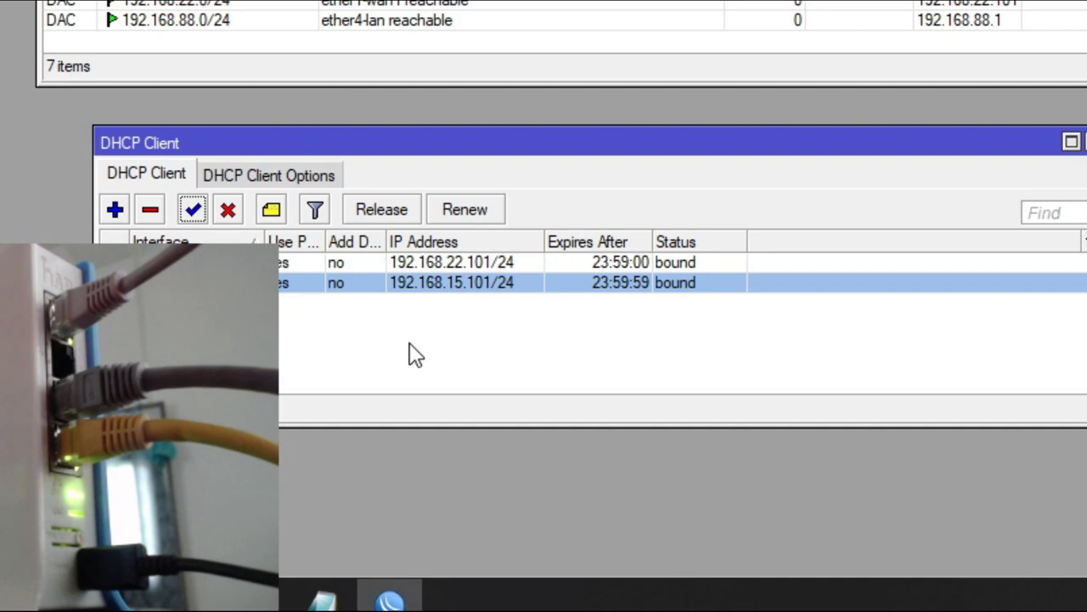
pyautogui.click(413, 356)
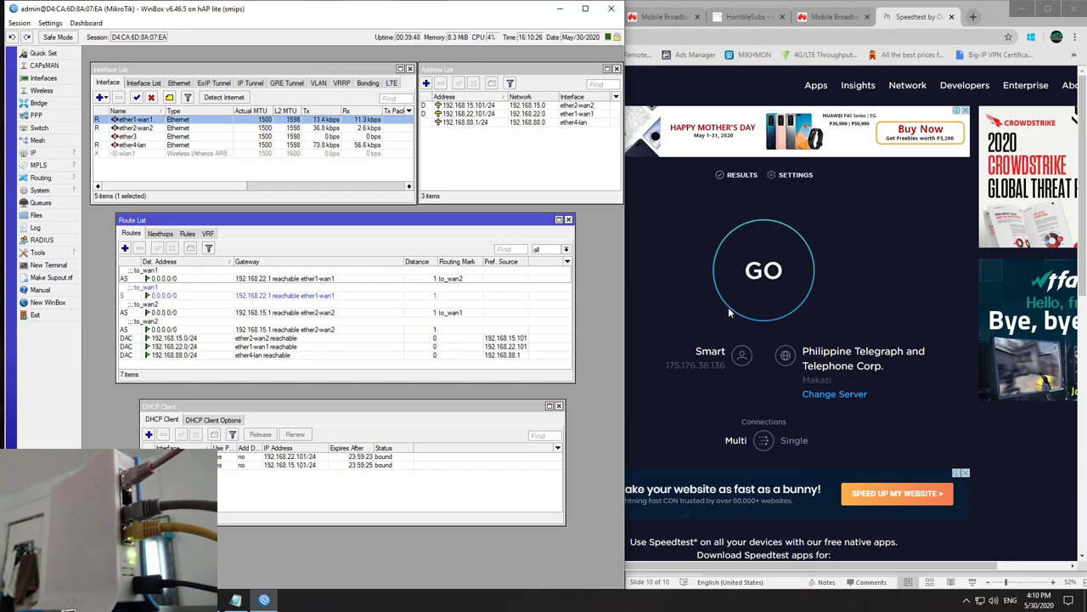
# Start a speed test in Chrome with both WAN connections enabled, and watch its download speed.
pyautogui.click(775, 289)
pyautogui.click(775, 289)
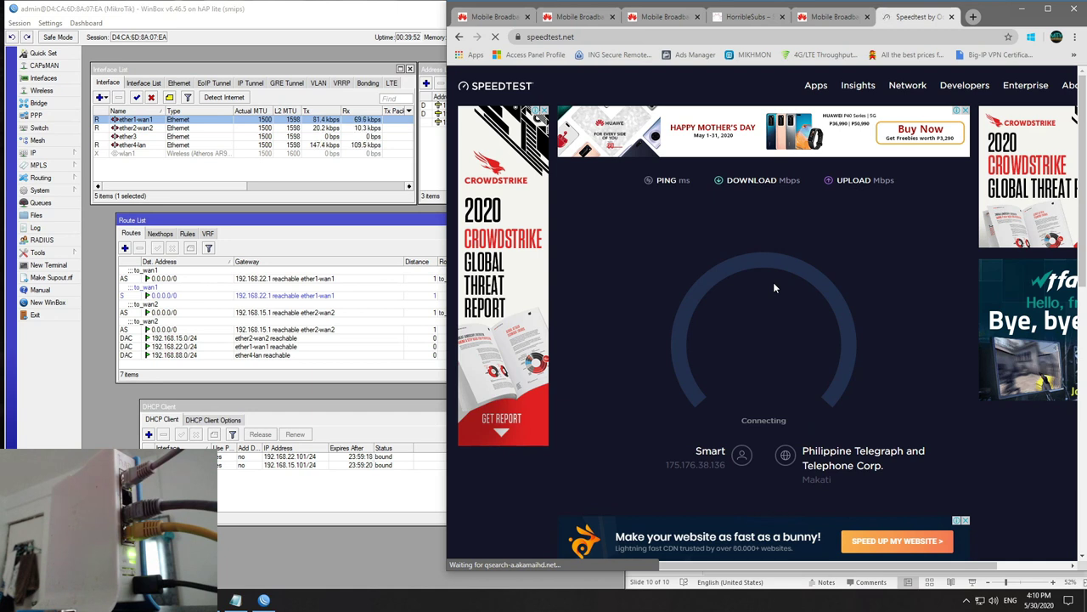
pyautogui.click(356, 505)
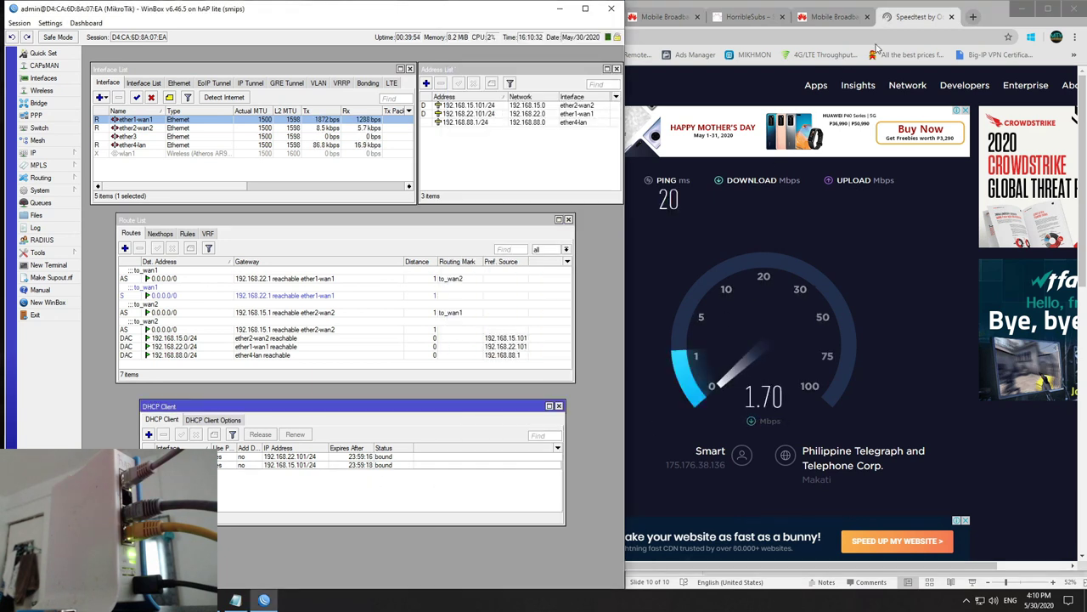
pyautogui.hotkey('alt', 'Tab')
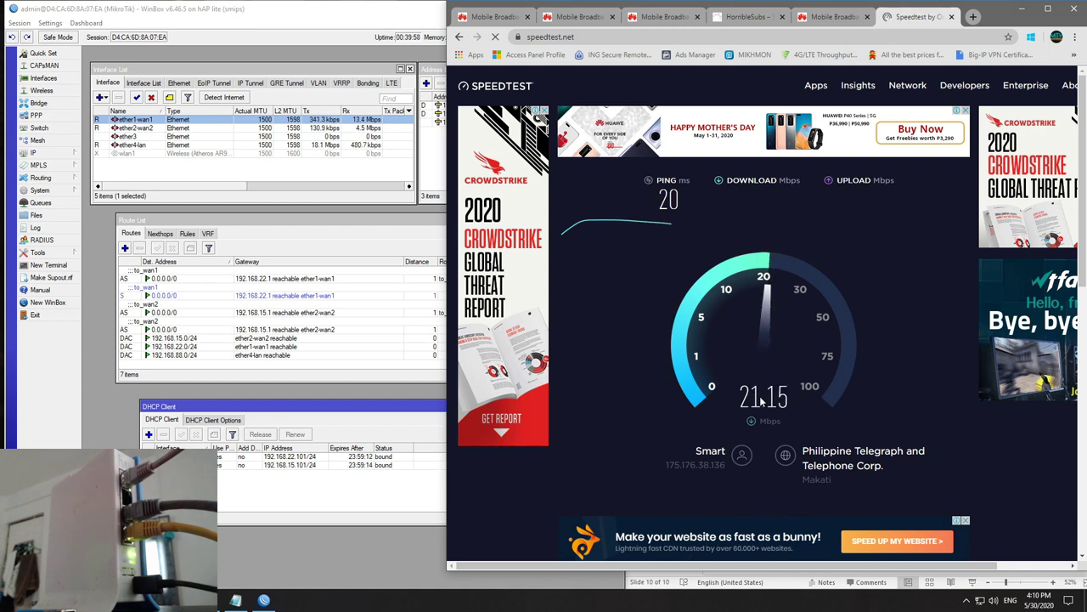
# Compare the ether1-wan1 and ether2-wan2 traffic in WinBox during the download and upload phases of the speed test.
pyautogui.click(370, 128)
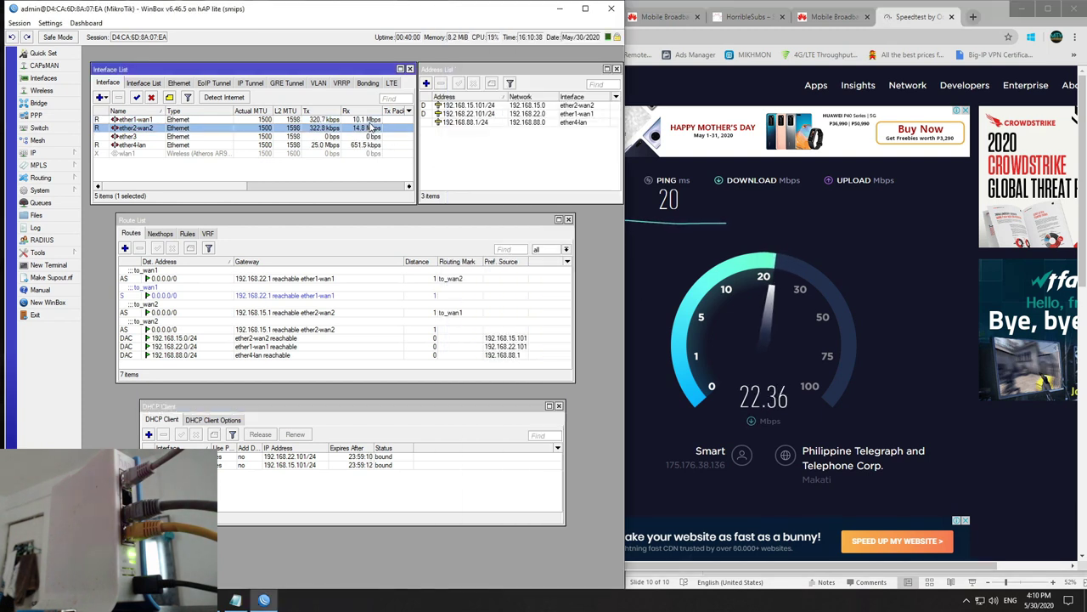
pyautogui.click(372, 120)
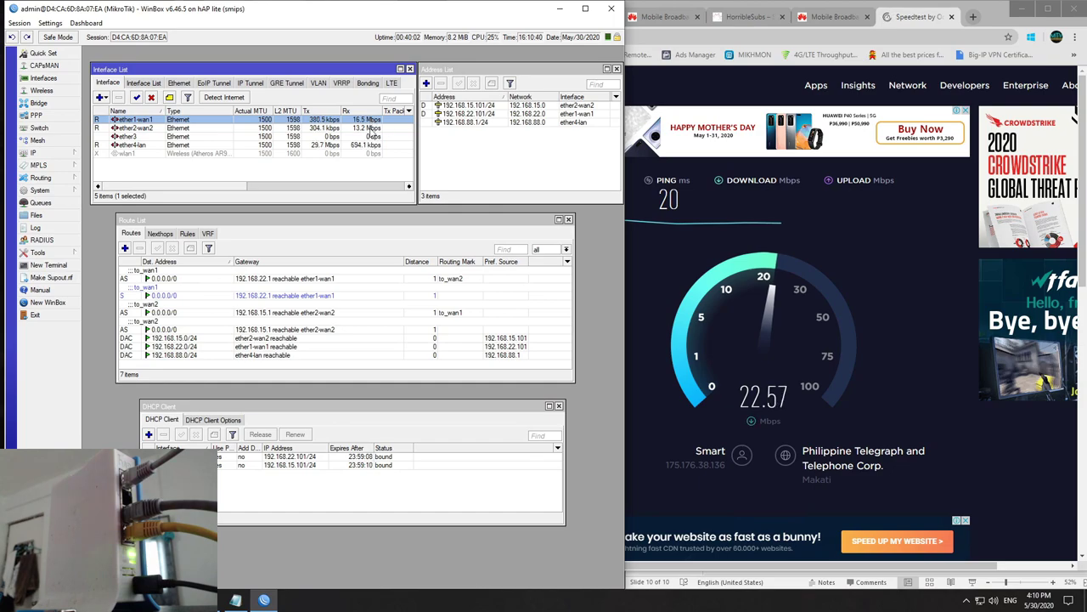
pyautogui.click(371, 128)
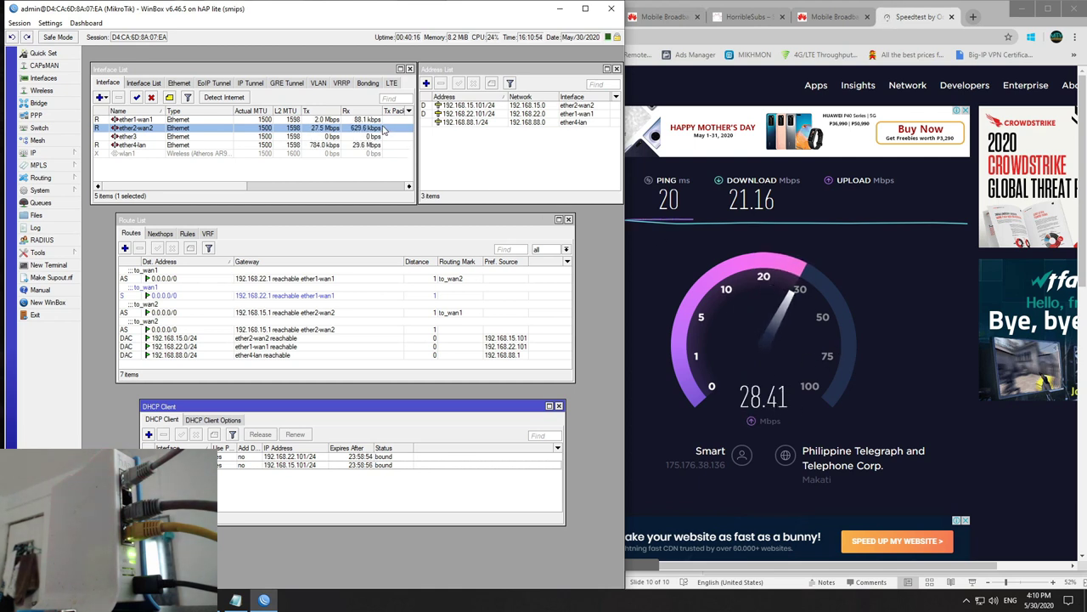
pyautogui.click(273, 120)
pyautogui.click(272, 128)
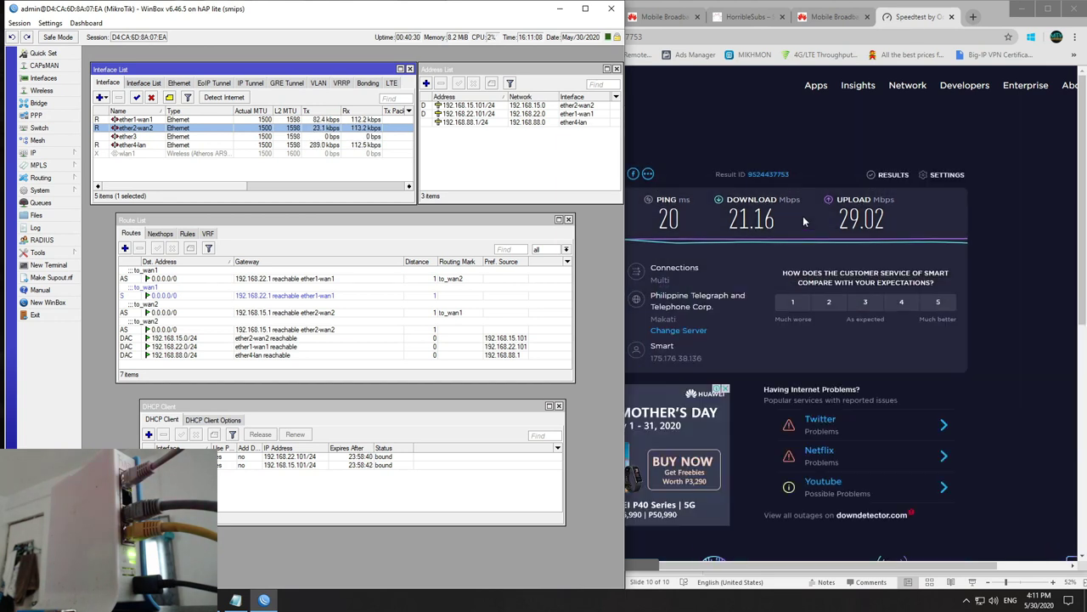
pyautogui.click(553, 164)
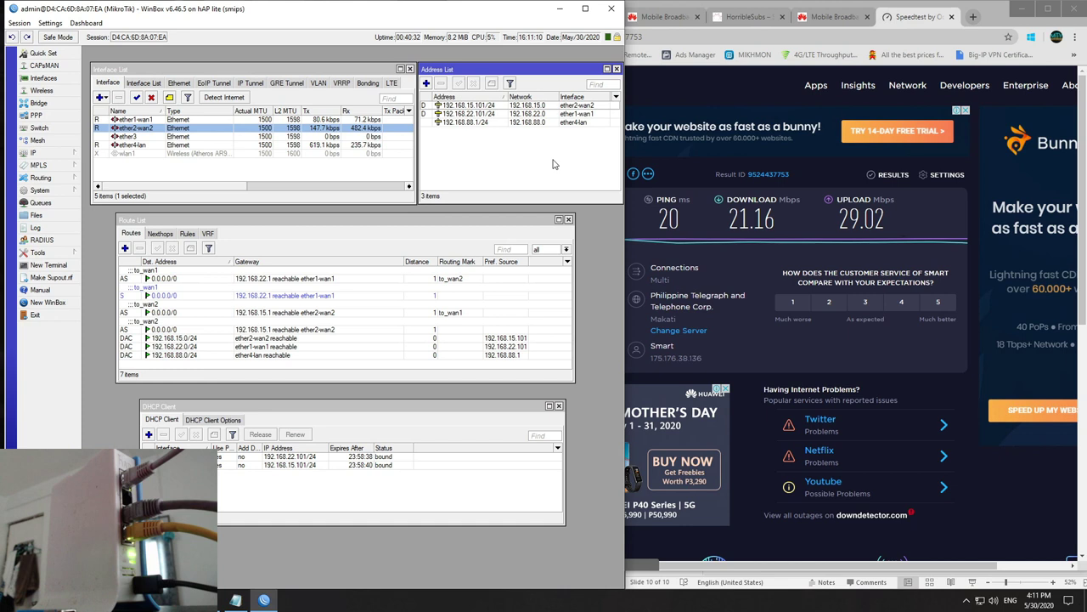